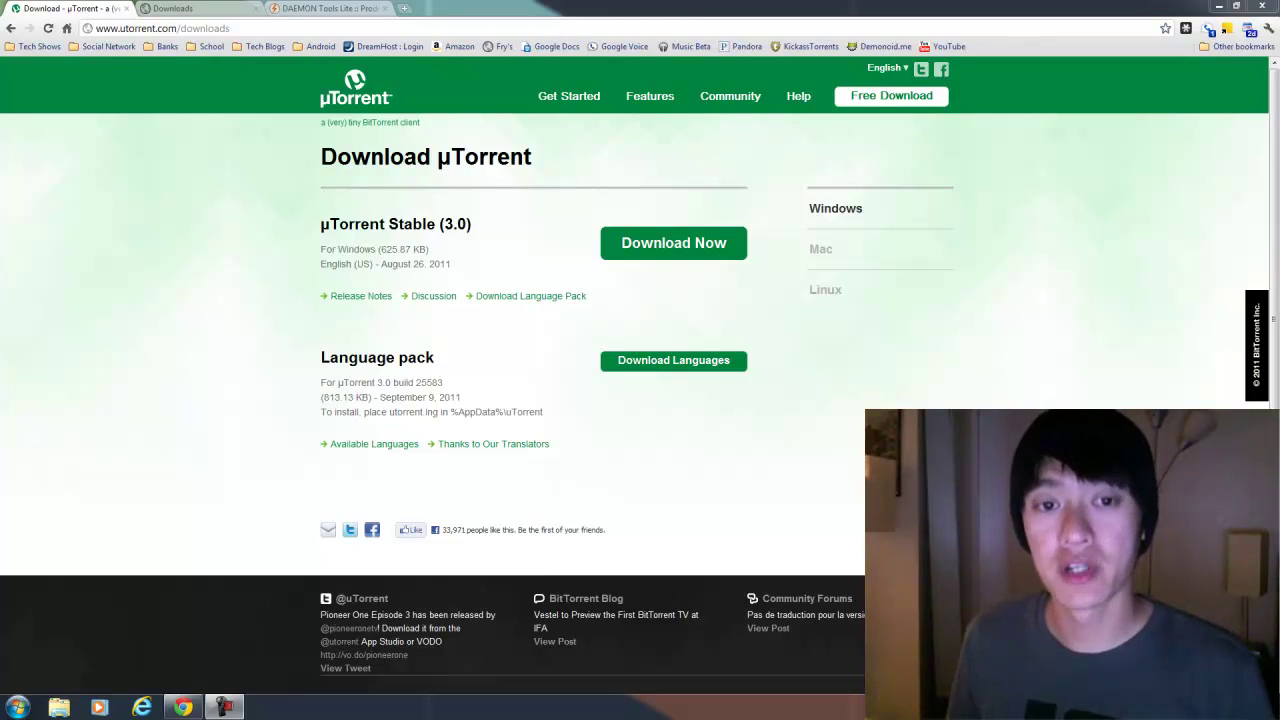
Download µTorrent Stable (3.0) for Windows and run the downloaded utorrent.exe, allowing it through the security warning
left_click(667, 249)
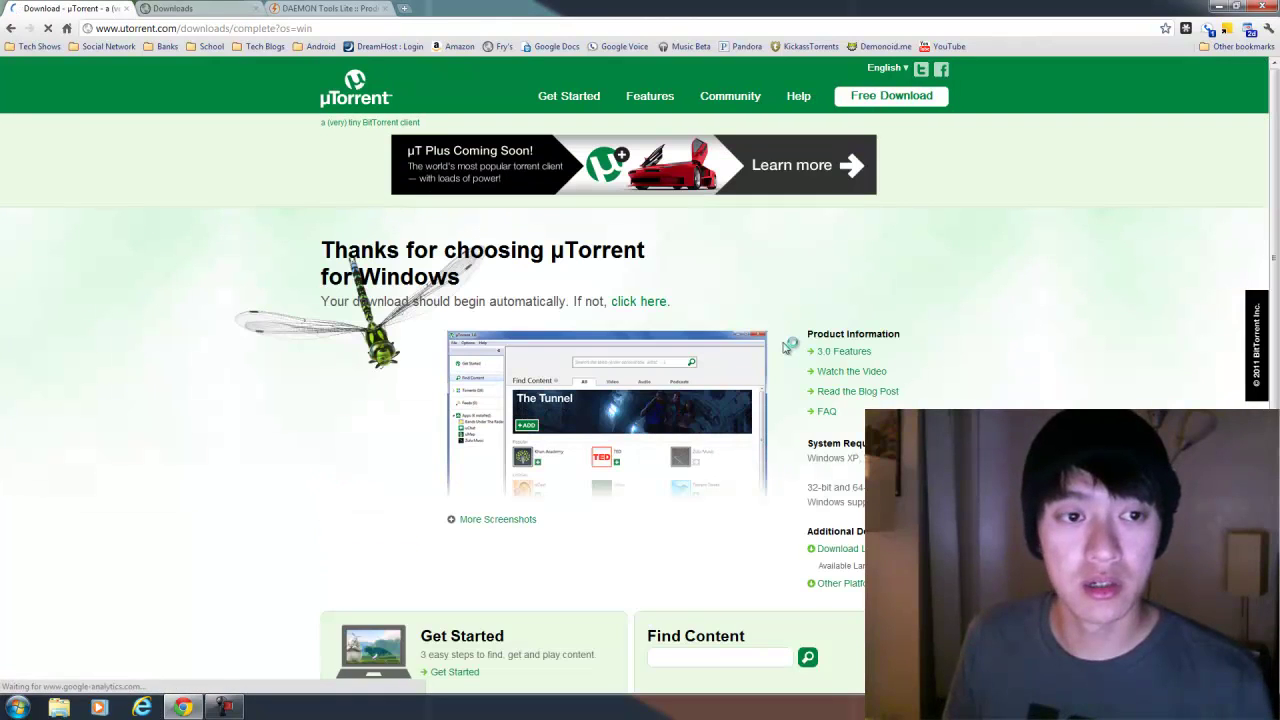
left_click(236, 680)
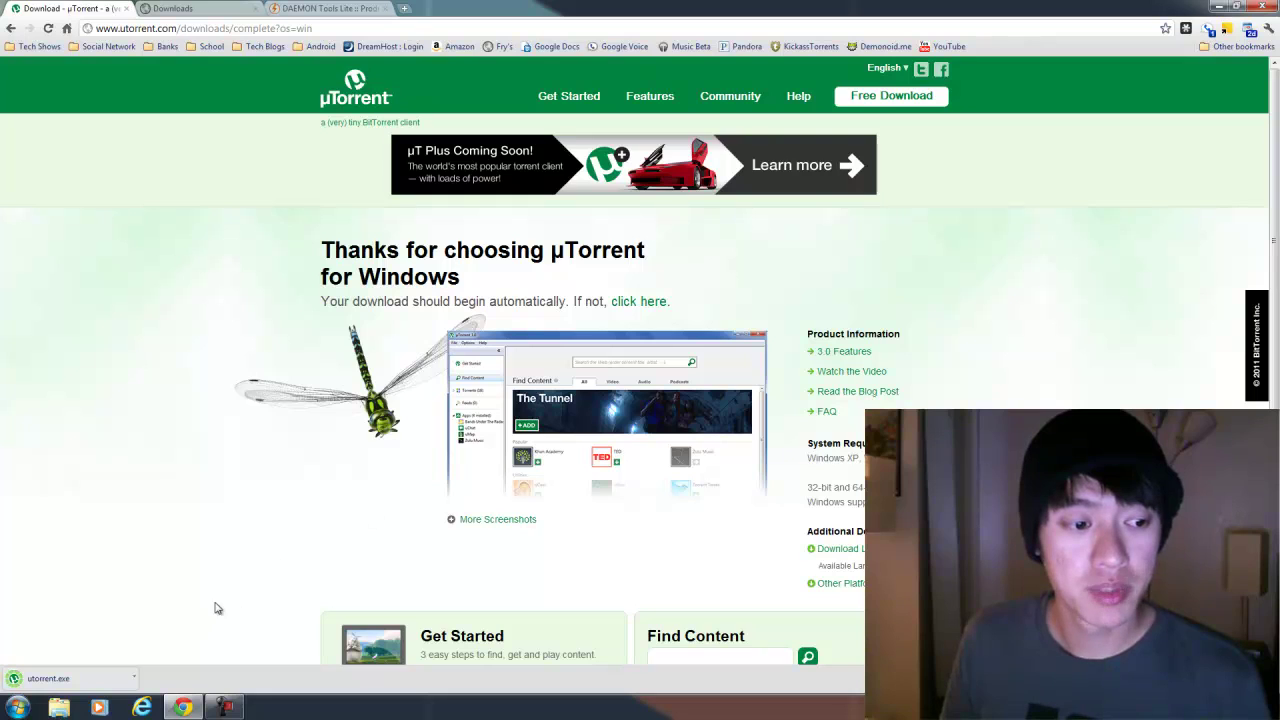
left_click(53, 680)
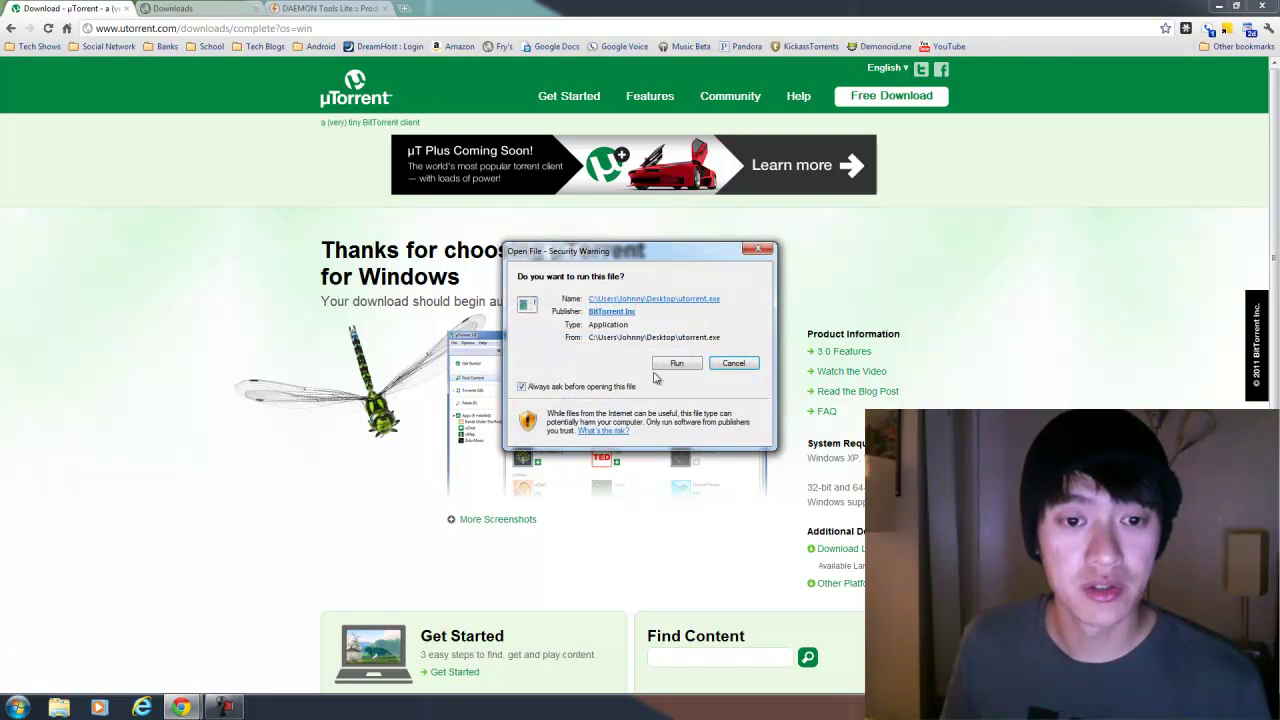
left_click(676, 363)
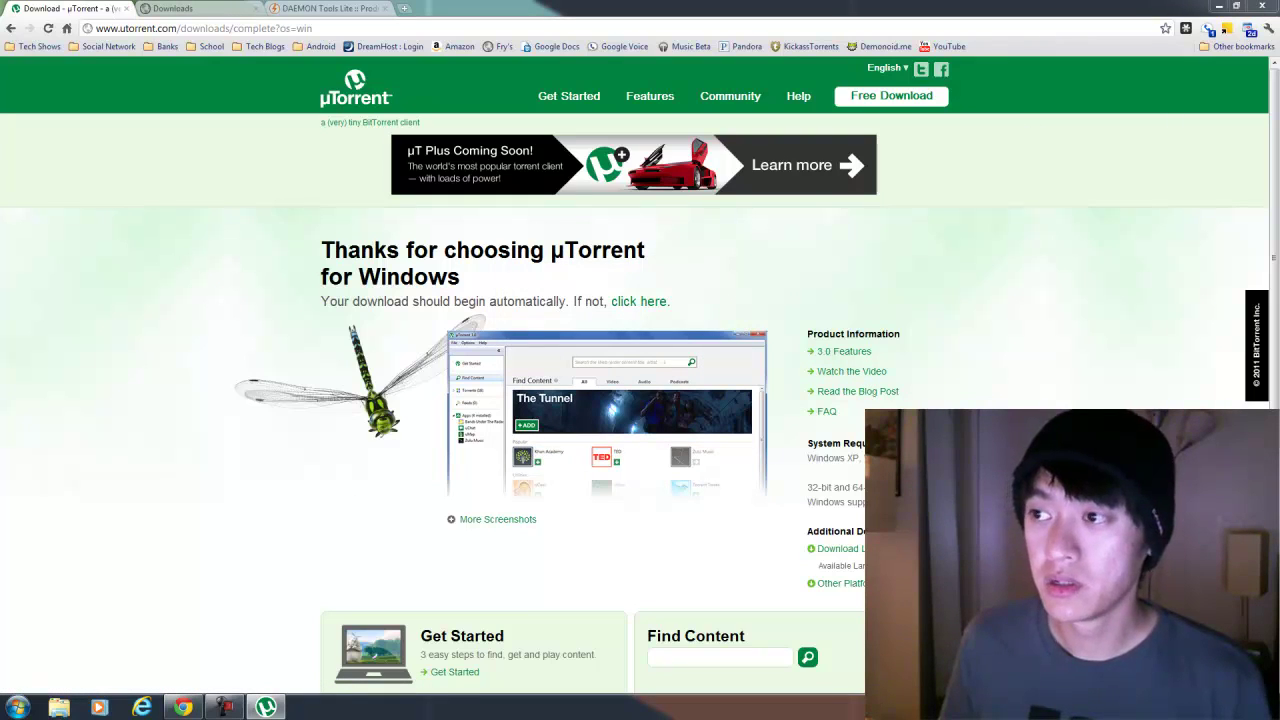
left_click_drag(553, 145, 648, 90)
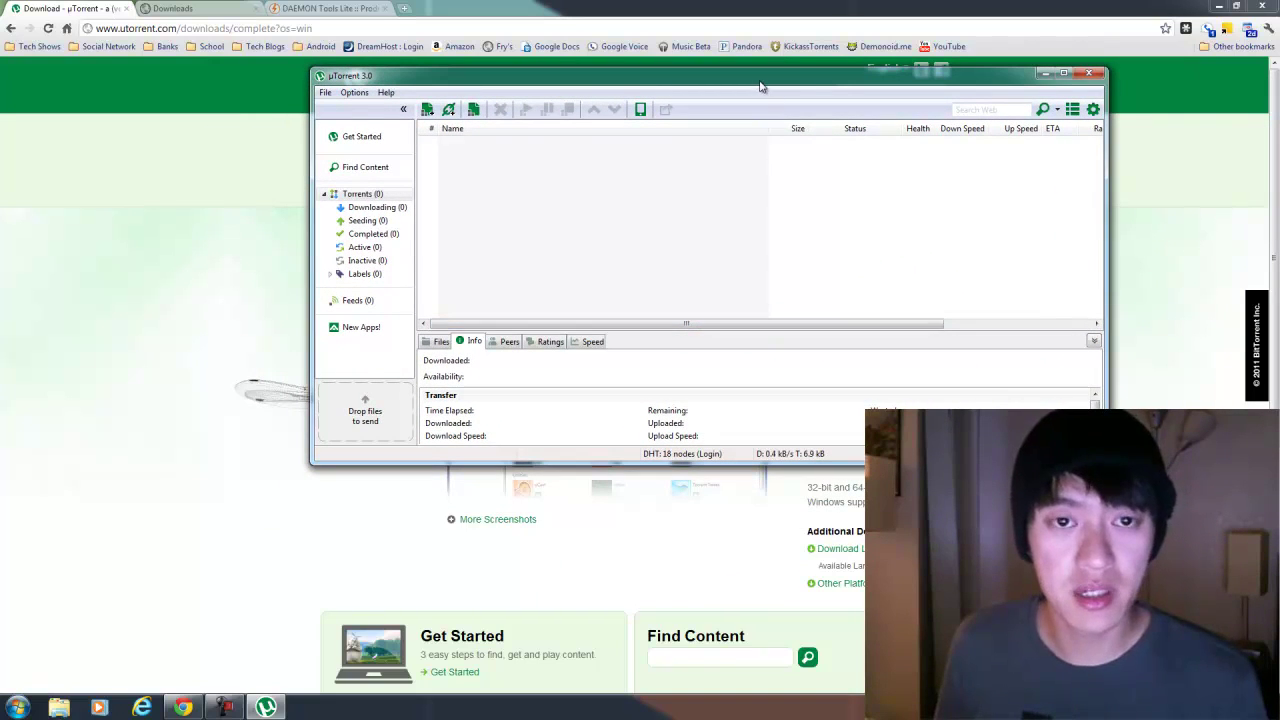
left_click_drag(760, 87, 646, 113)
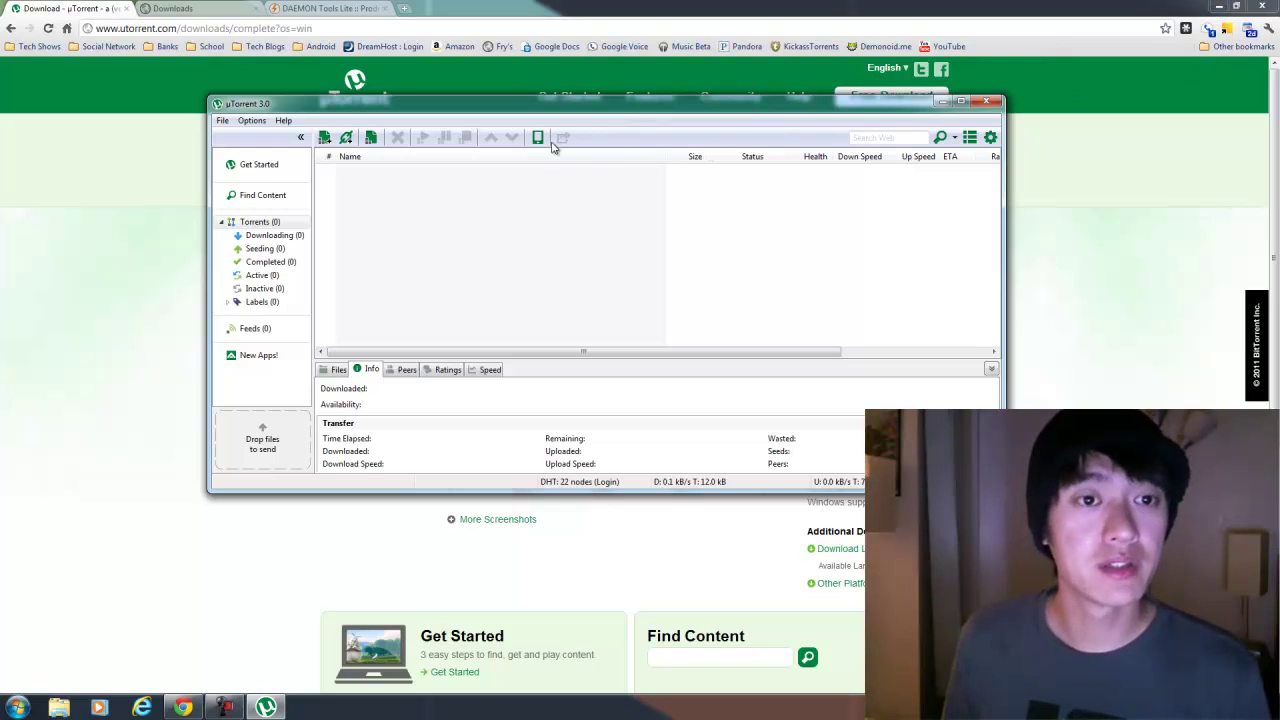
left_click_drag(575, 104, 606, 131)
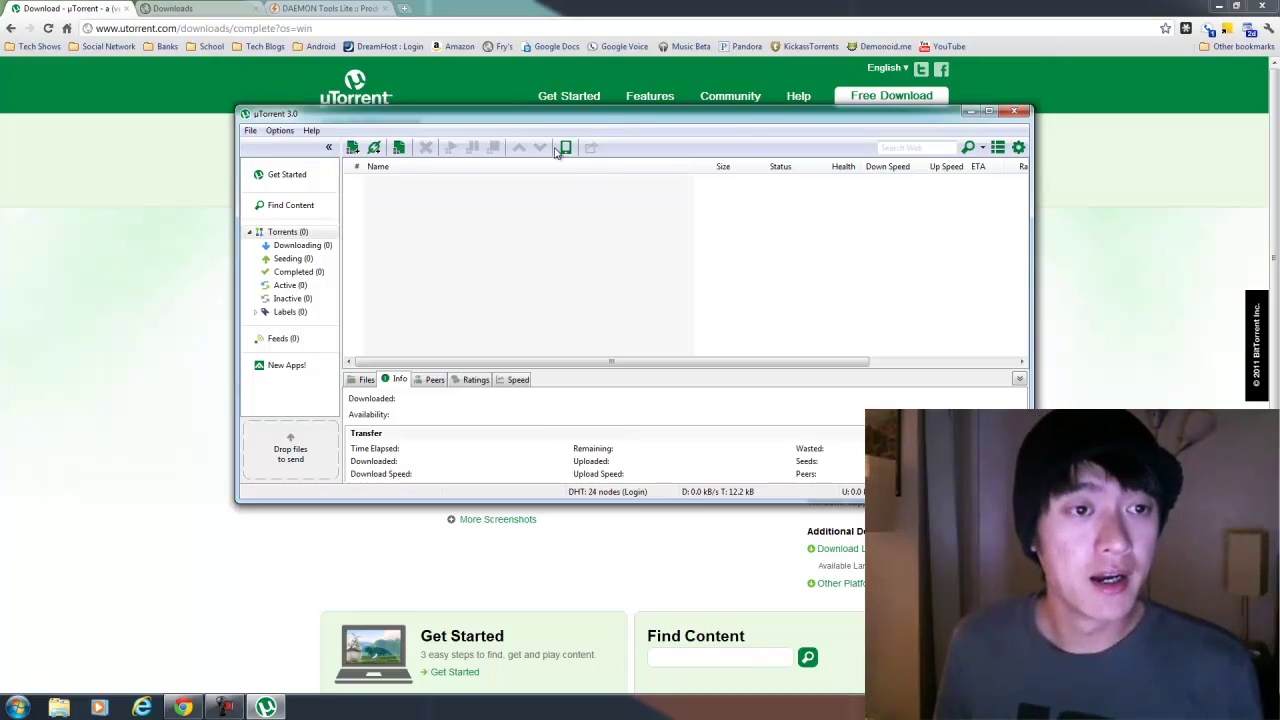
left_click_drag(392, 127, 448, 105)
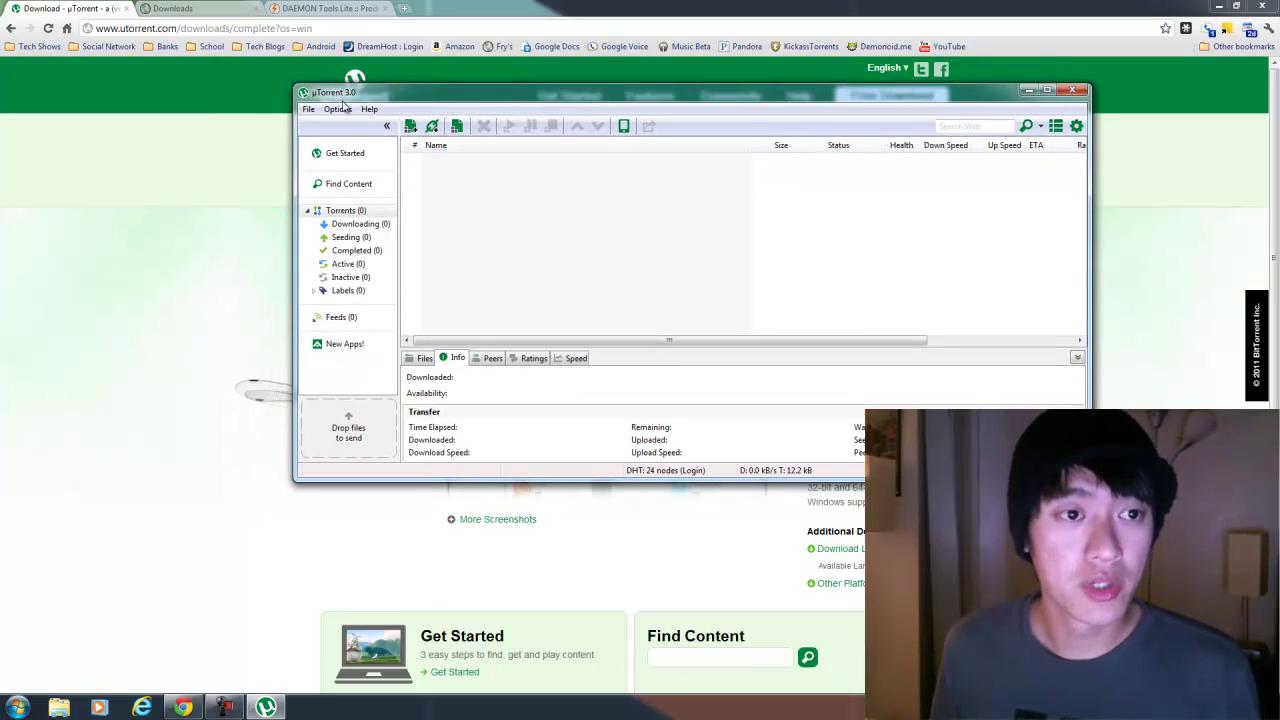
Open the µTorrent preferences and review the General and UI Settings options
left_click(310, 109)
mouse_move(337, 111)
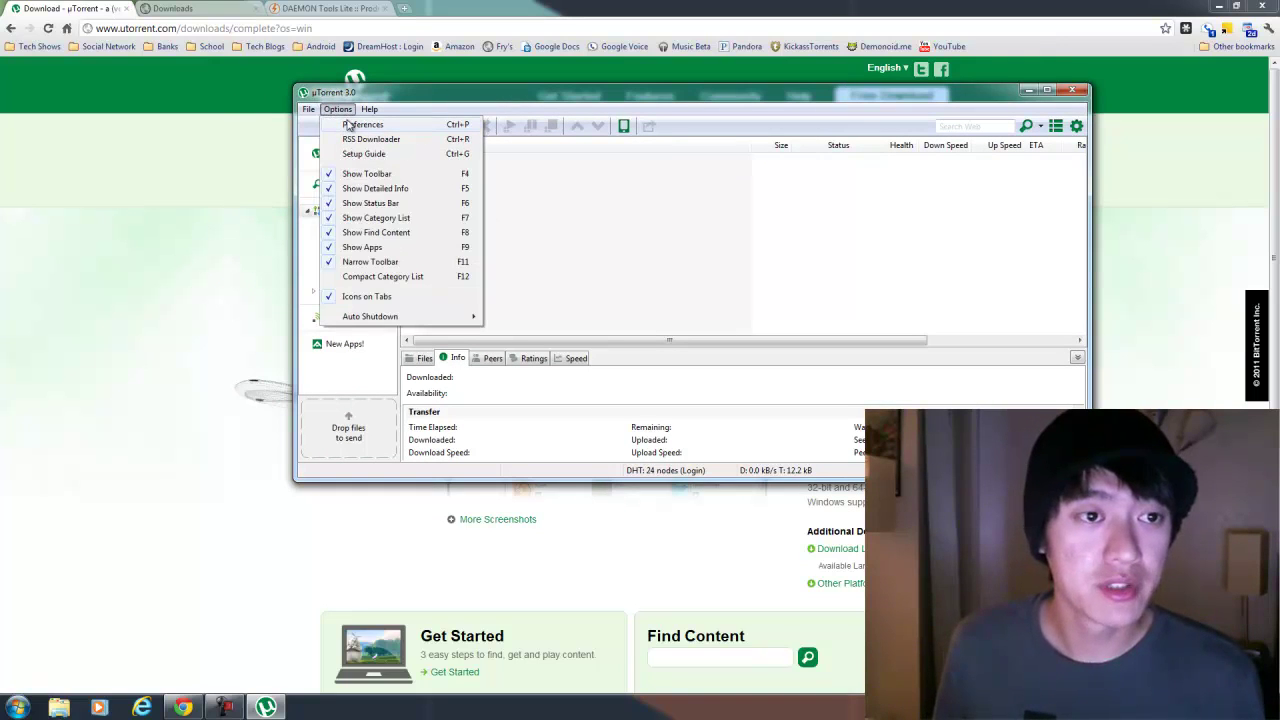
left_click(349, 125)
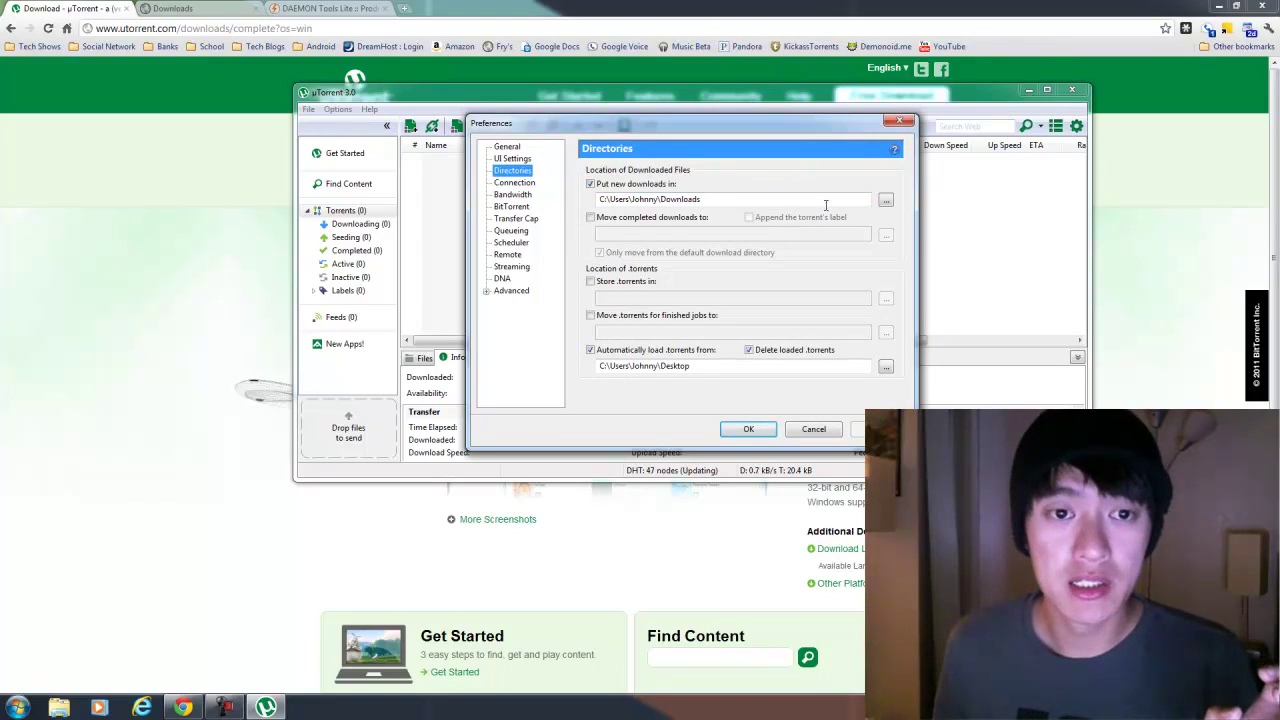
left_click(507, 148)
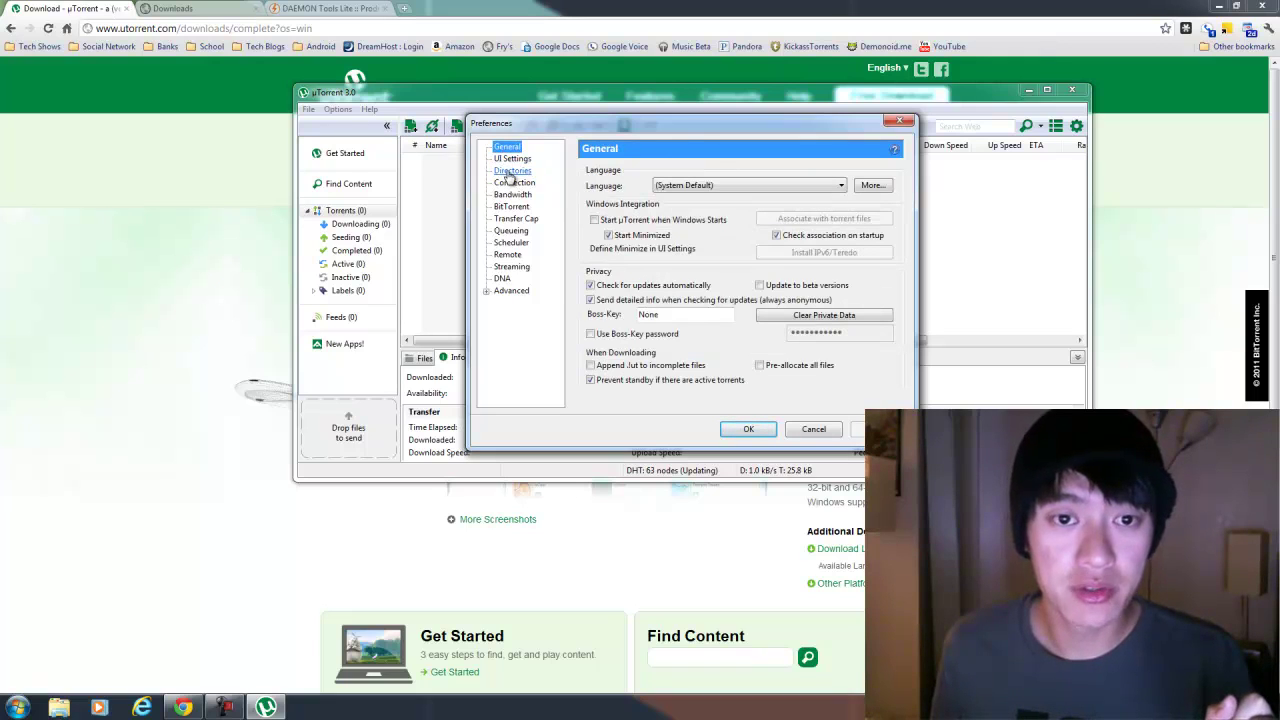
left_click(512, 158)
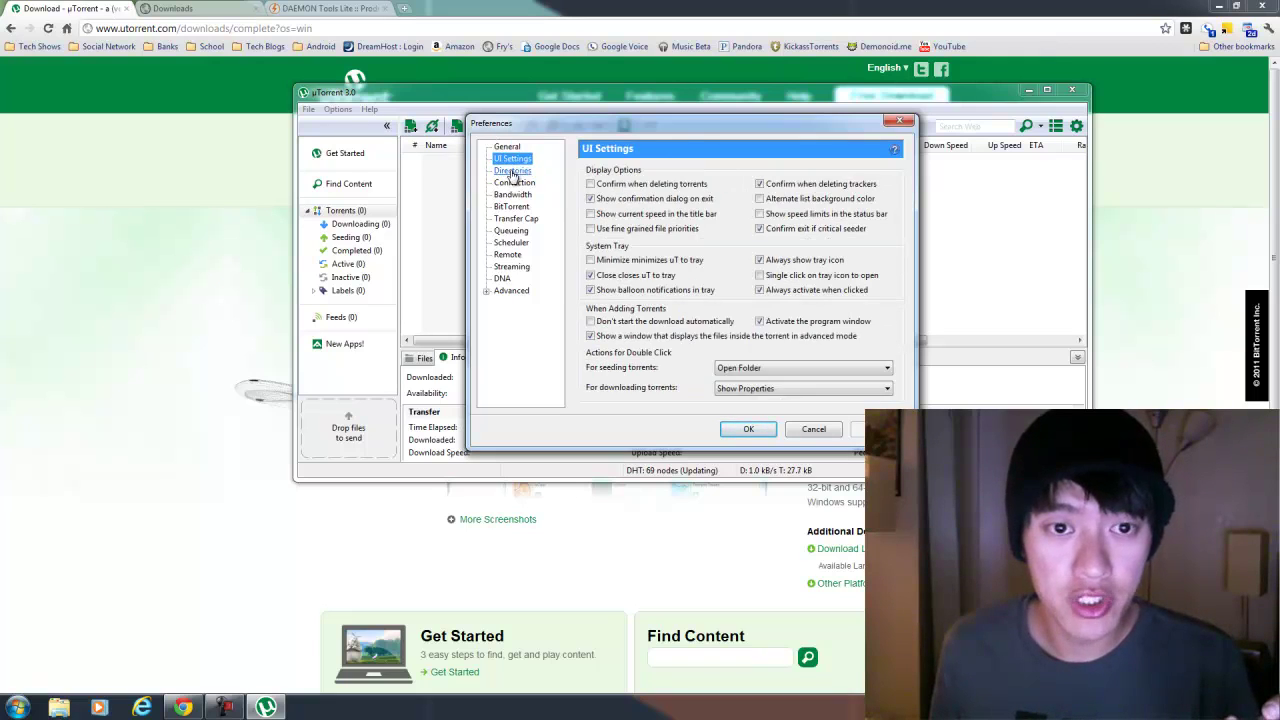
In the Directories preferences, set the folder for automatically loading .torrents to the torrents folder inside Dropbox
left_click(512, 172)
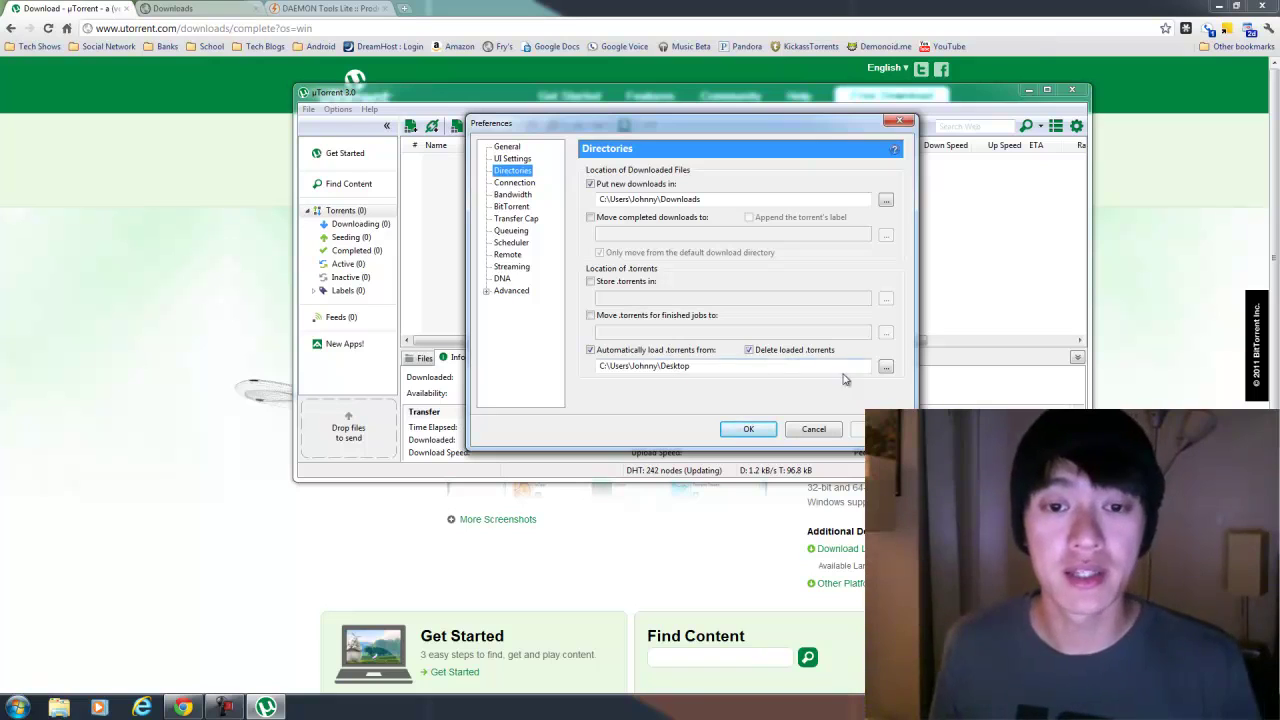
left_click(886, 368)
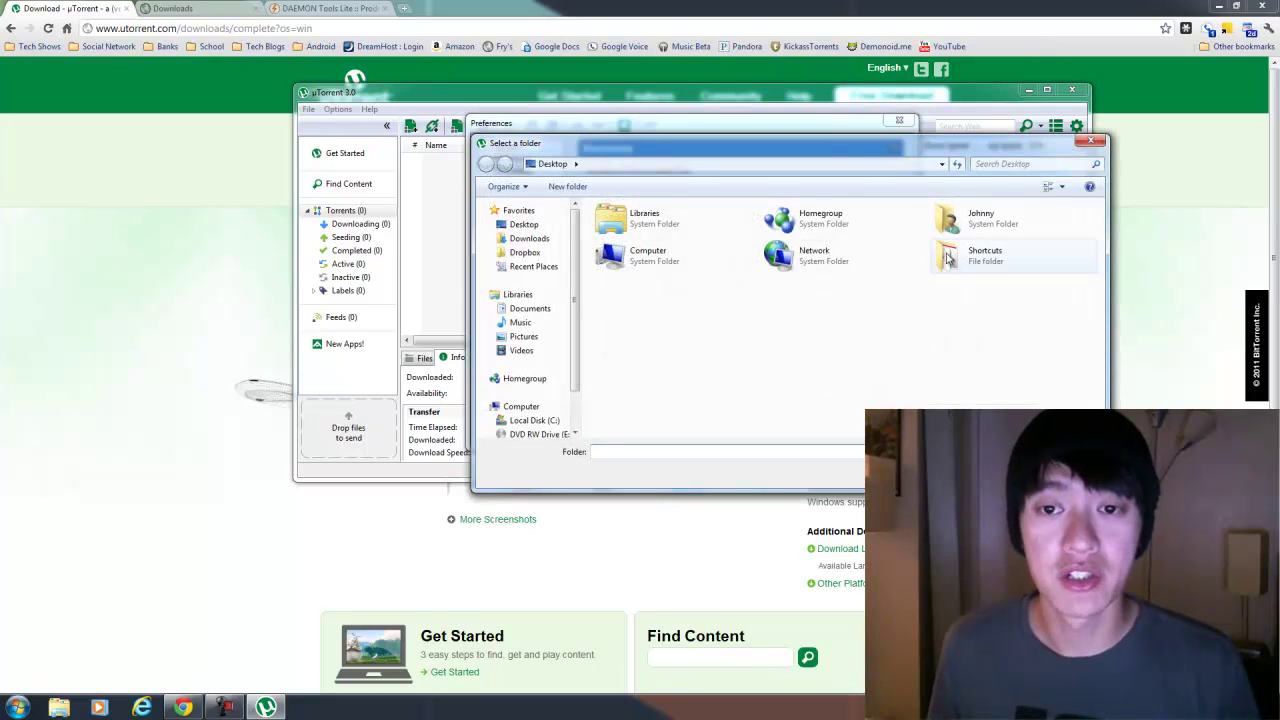
double_click(922, 222)
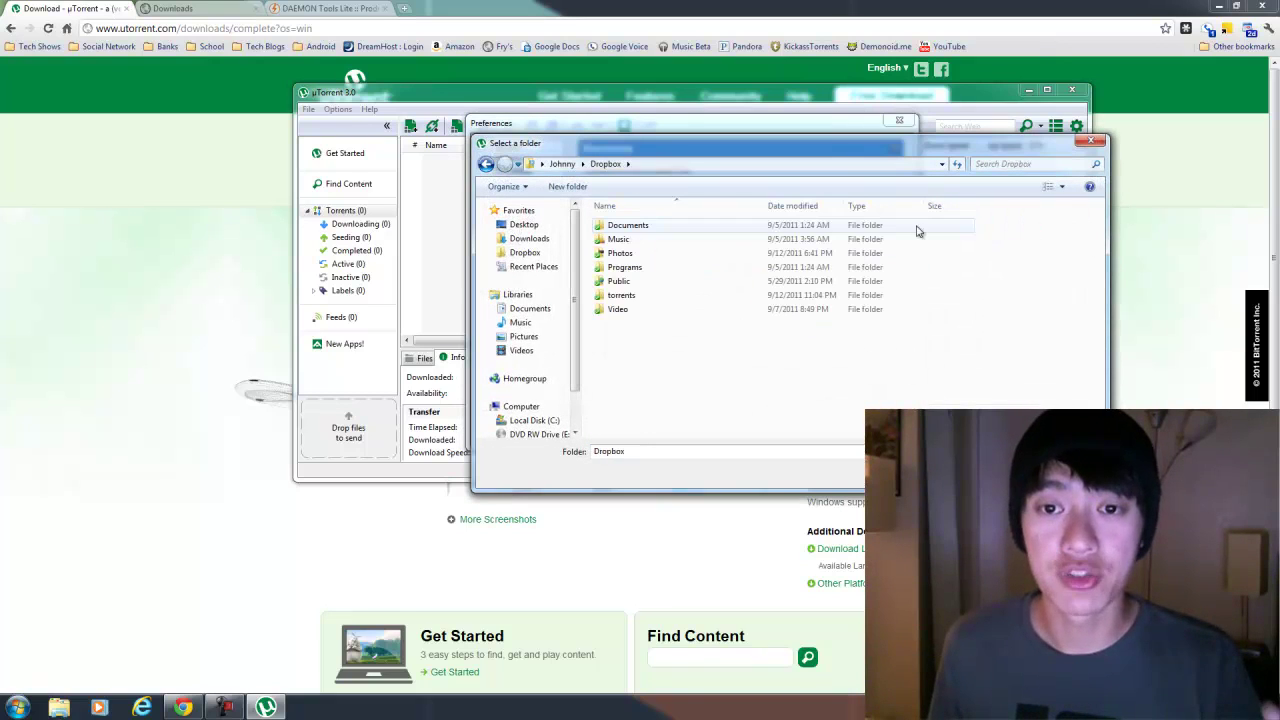
double_click(621, 296)
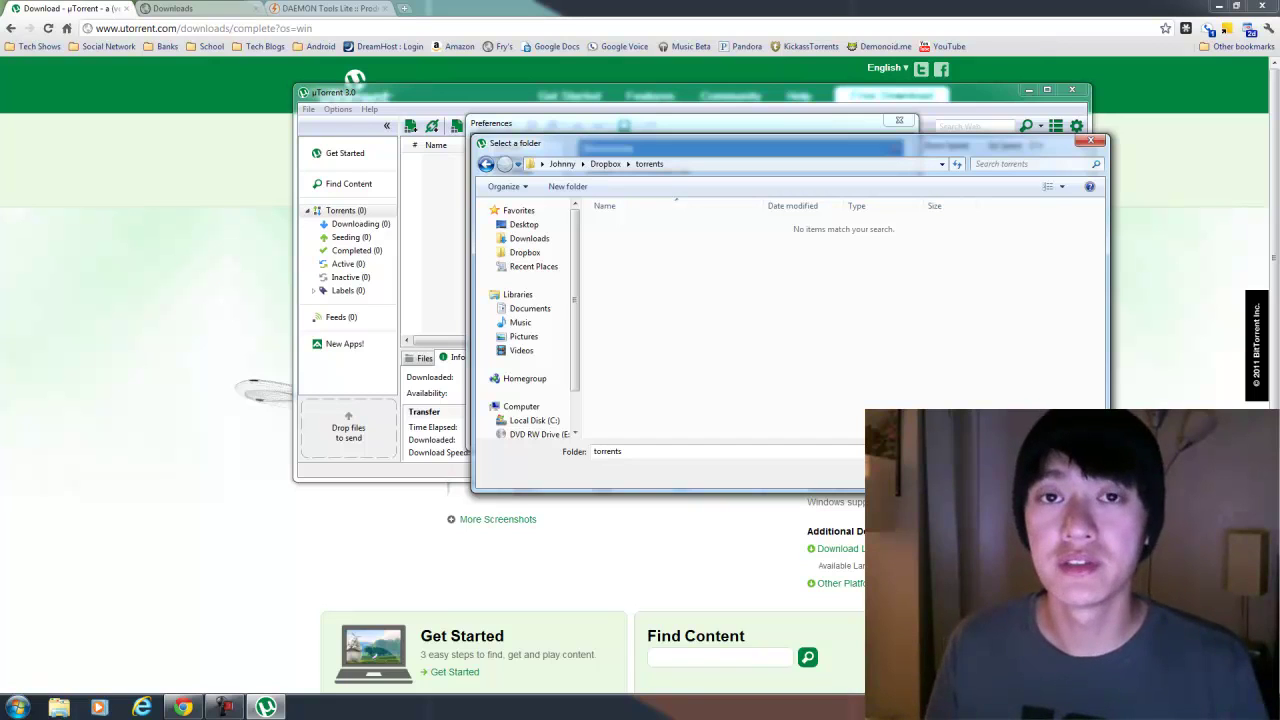
left_click(960, 474)
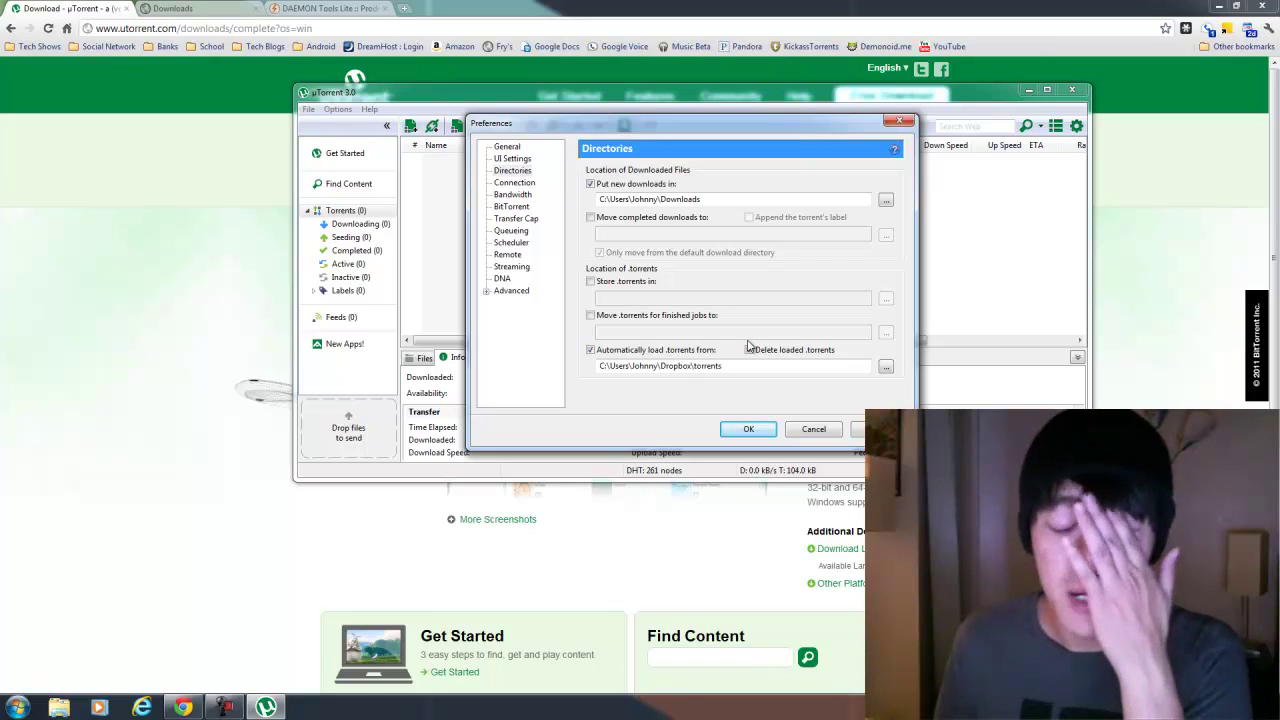
Review the Connection preferences and the Bandwidth rate limits and connection counts
left_click(512, 184)
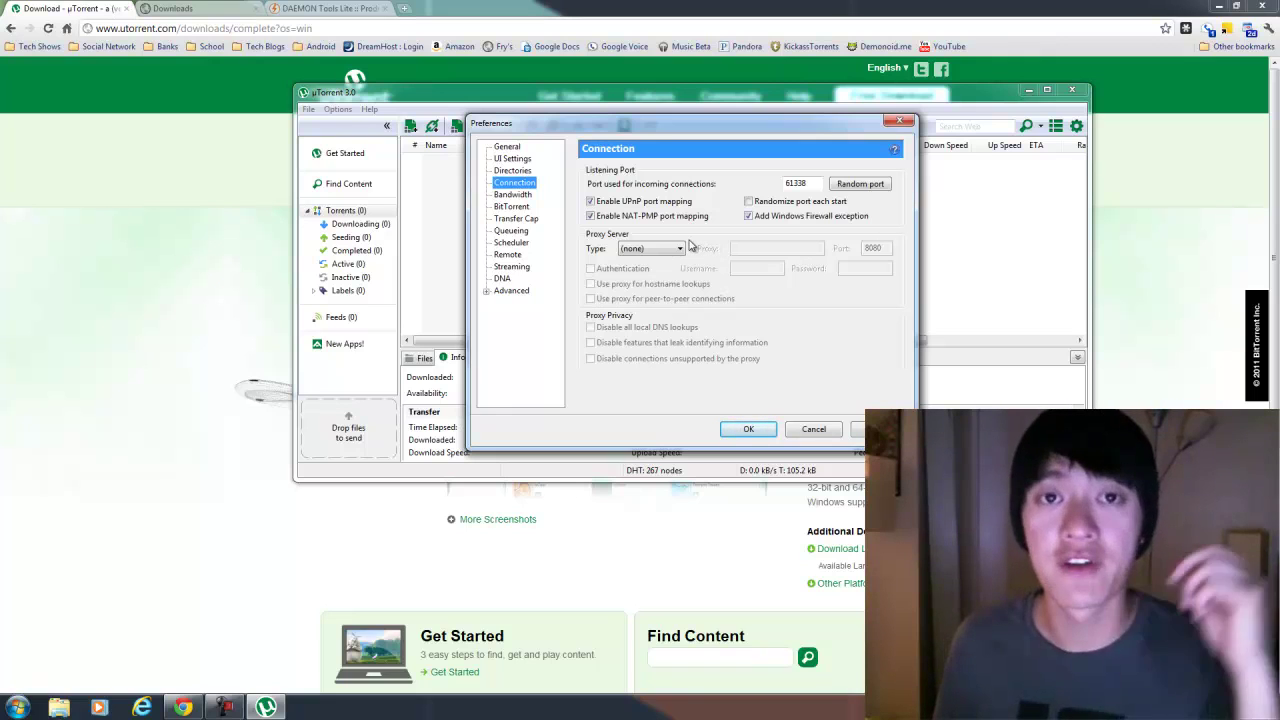
left_click(512, 195)
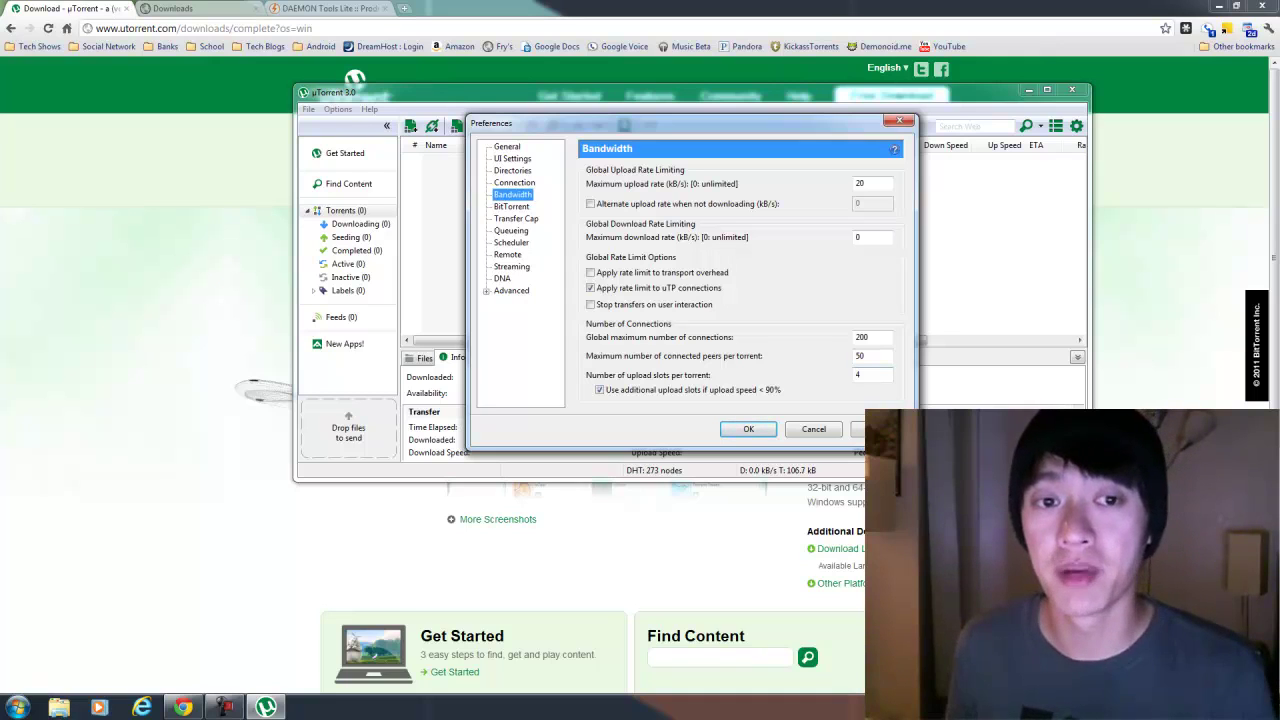
left_click(856, 238)
key("BackSpace")
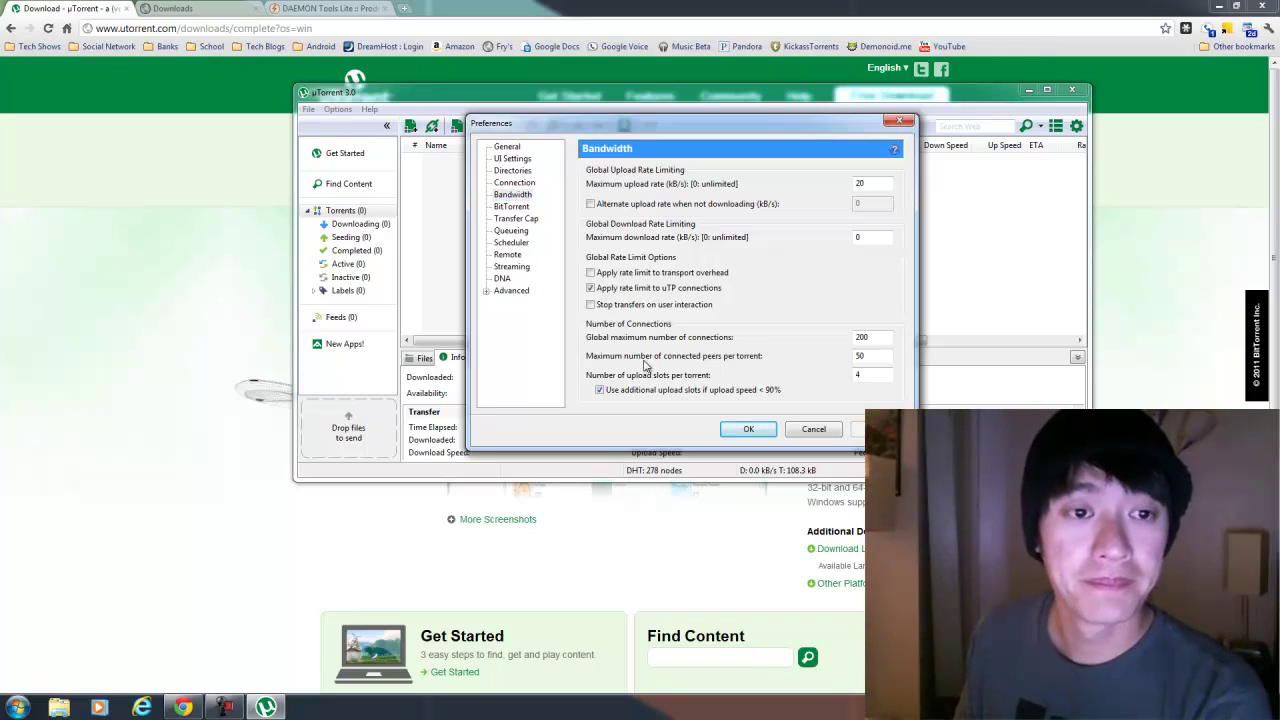
Go through the BitTorrent, Transfer Cap, Queueing, Scheduler, Remote and Advanced preferences, and save the µTorrent preferences
left_click(512, 207)
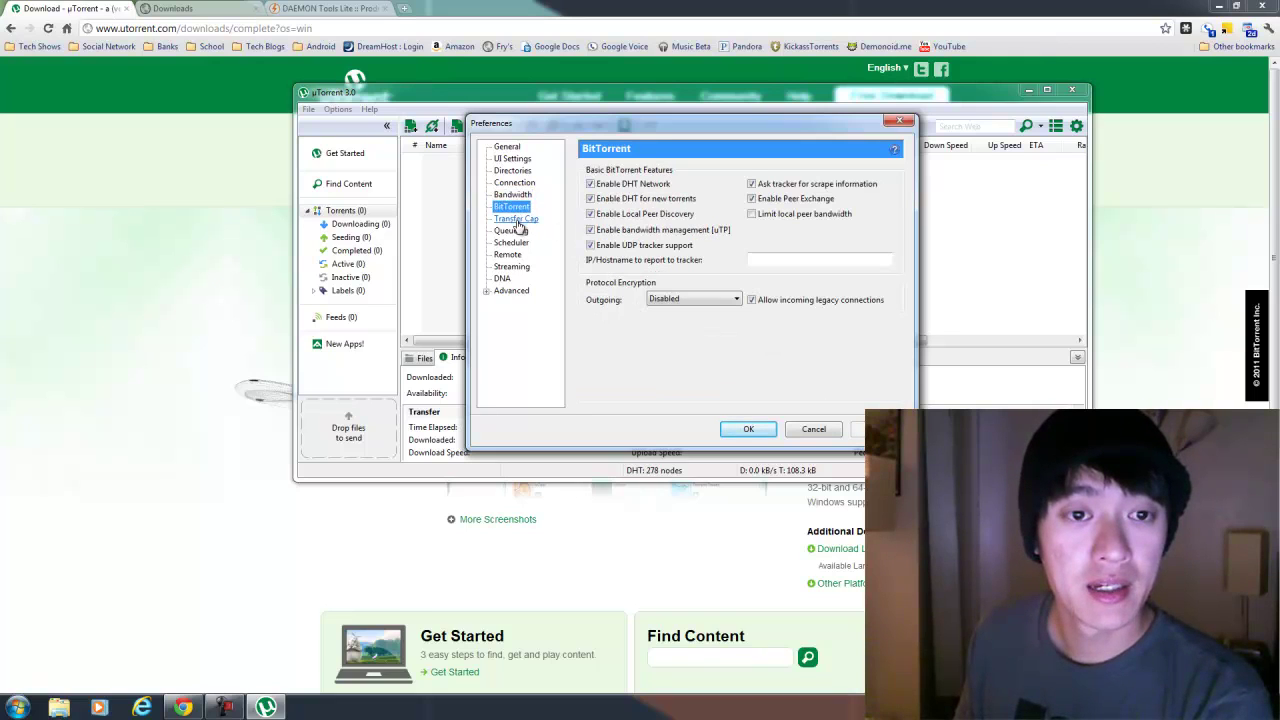
left_click(516, 219)
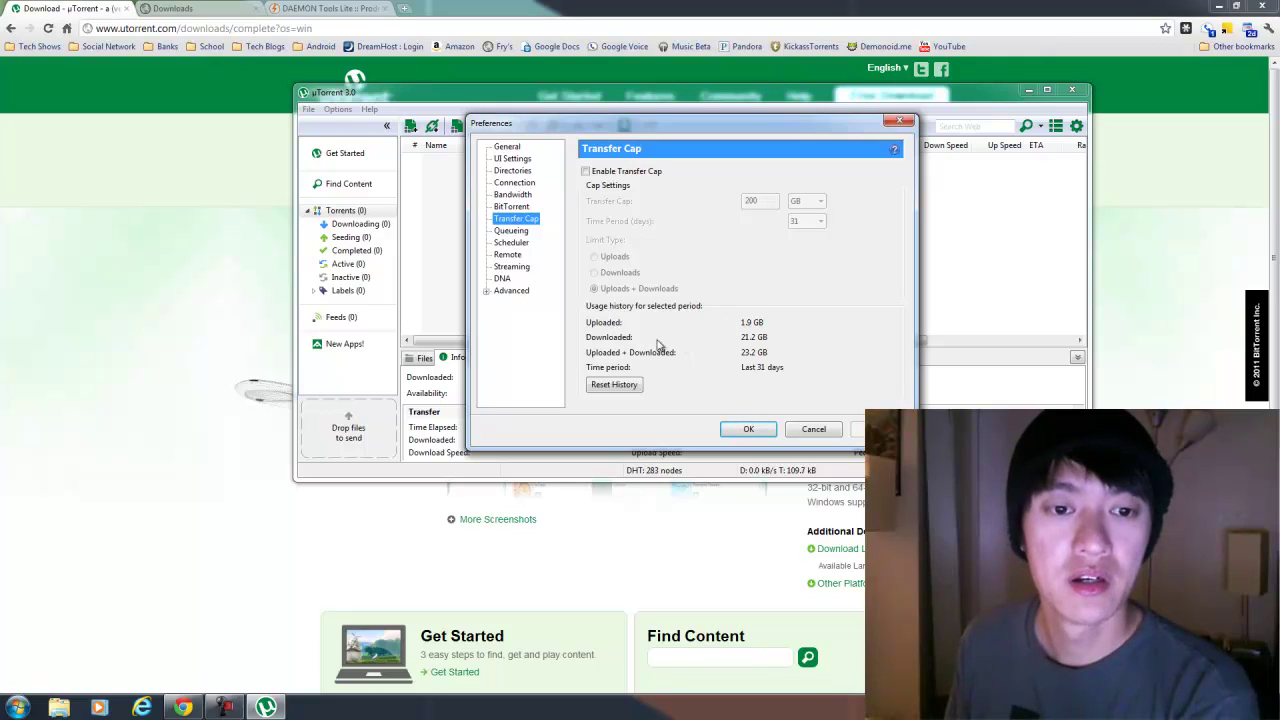
left_click(511, 231)
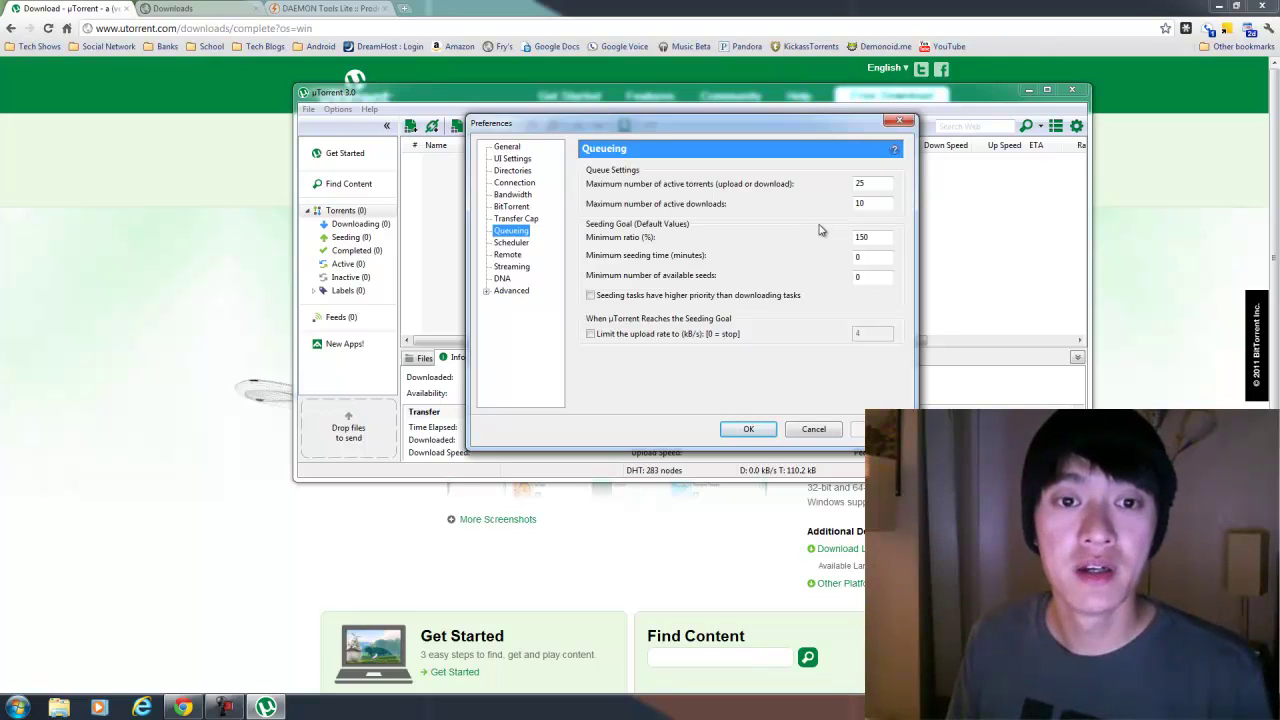
left_click(512, 243)
left_click(508, 254)
left_click(511, 291)
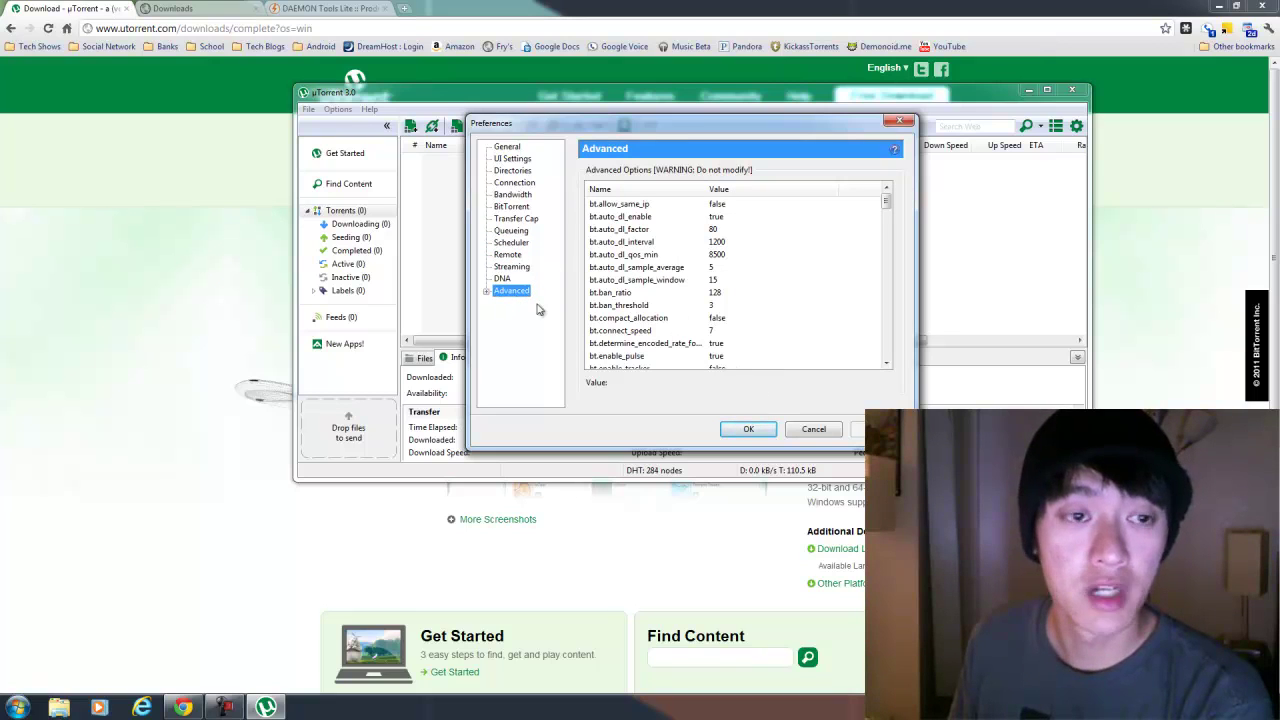
left_click(749, 430)
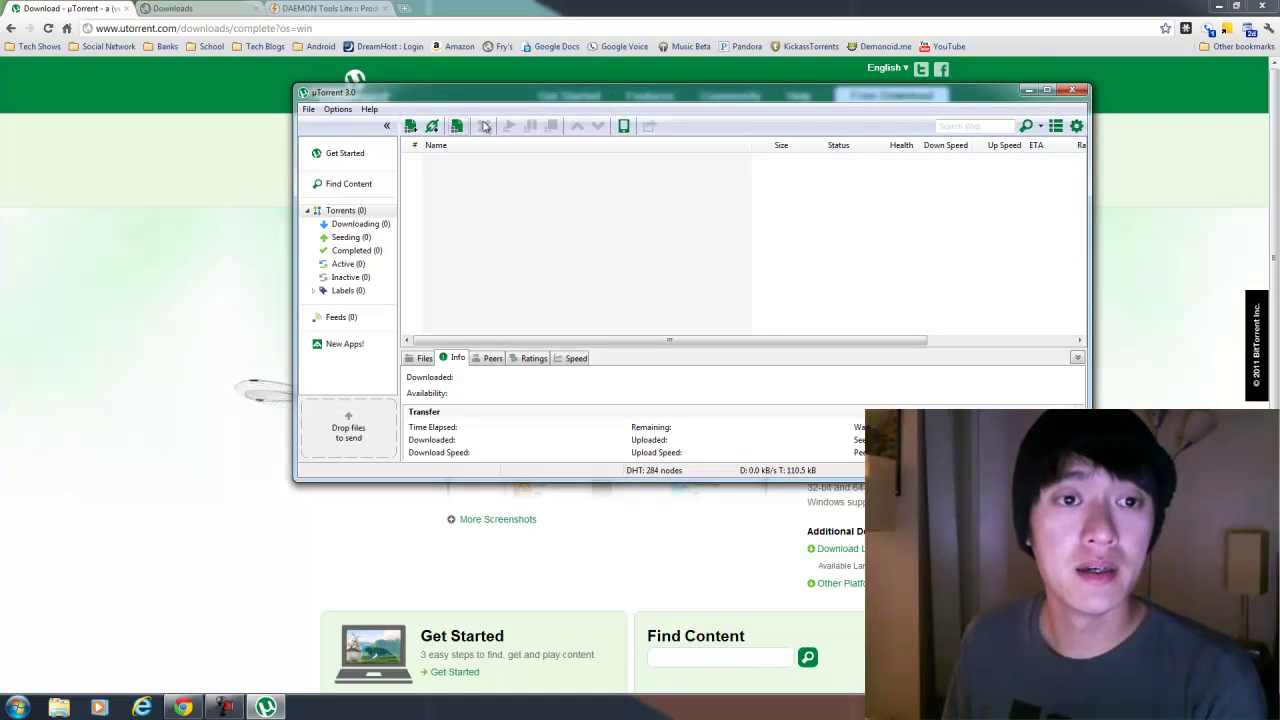
Move the µTorrent window aside and switch to the BackTrack Linux downloads page in Chrome to review its download options
left_click_drag(515, 97, 406, 173)
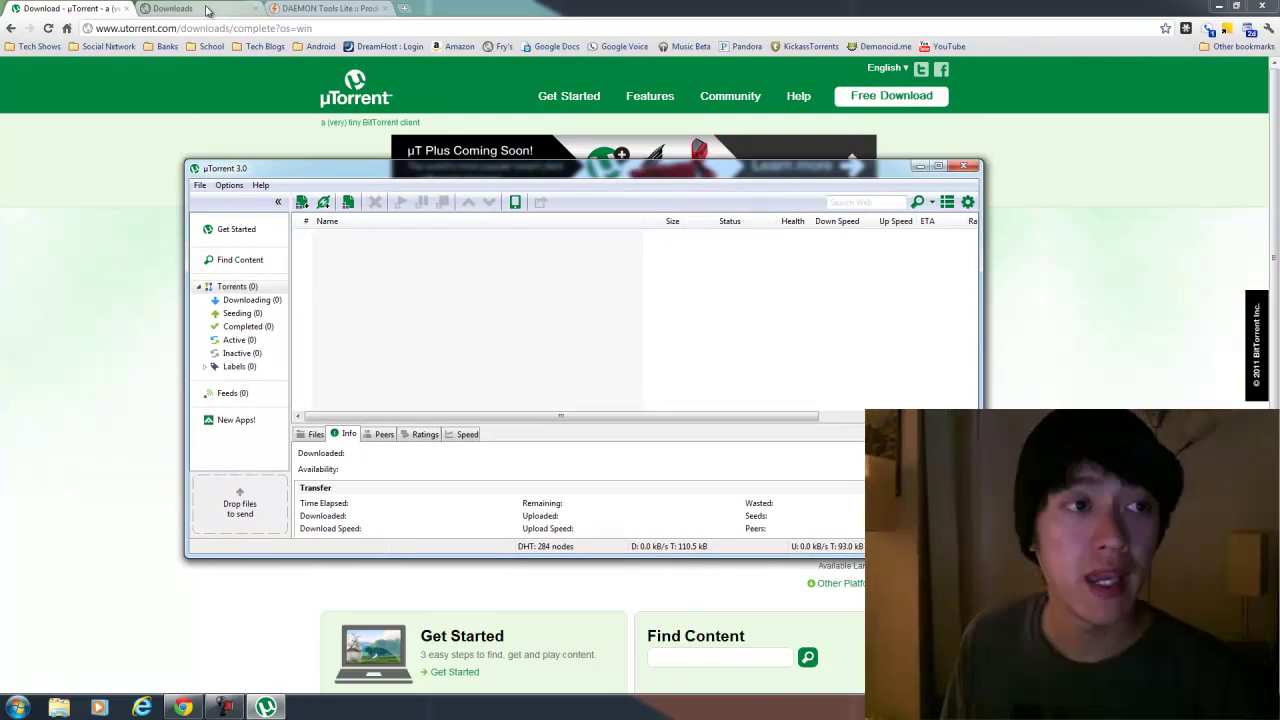
left_click(203, 10)
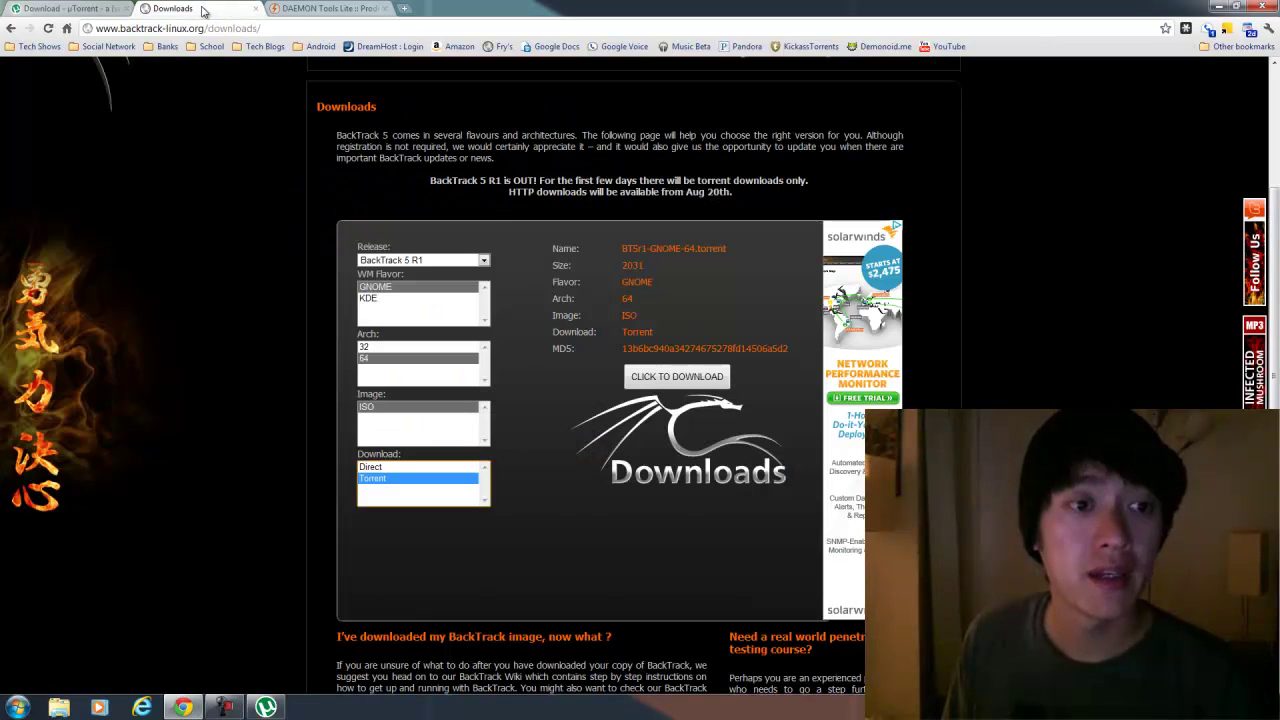
left_click(191, 178)
scroll(189, 172, "up", 2)
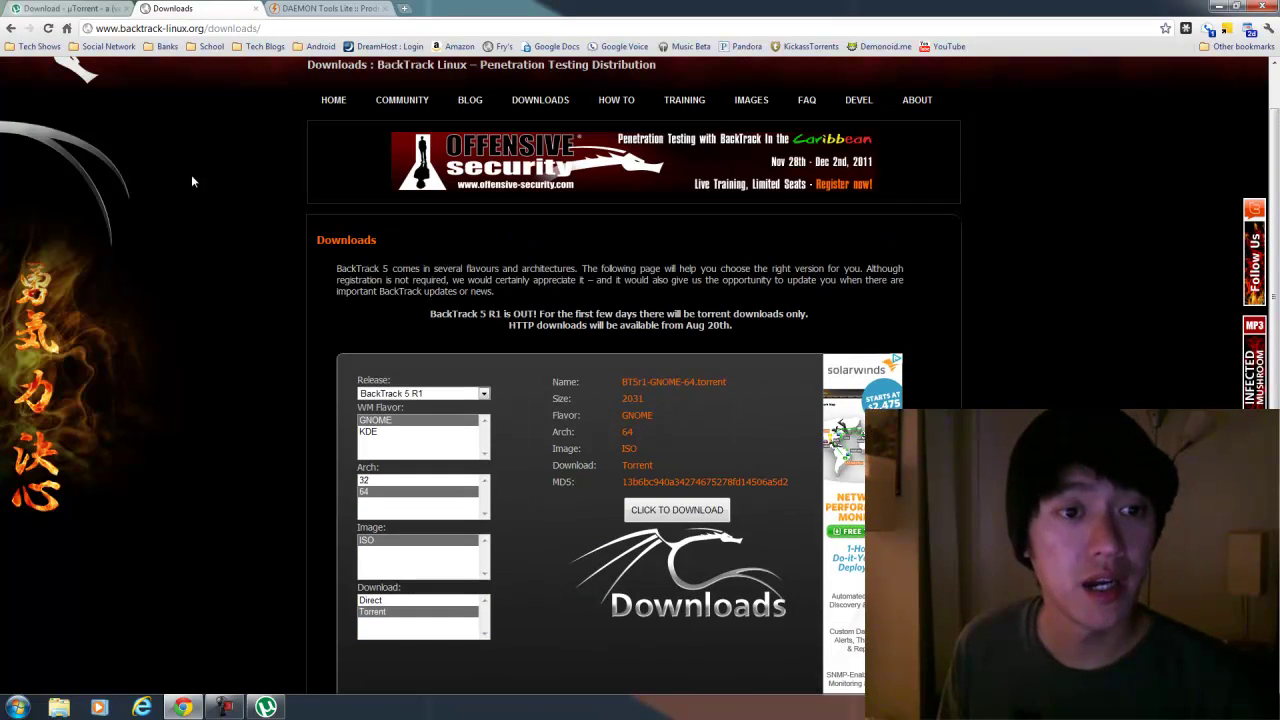
scroll(190, 194, "down", 3)
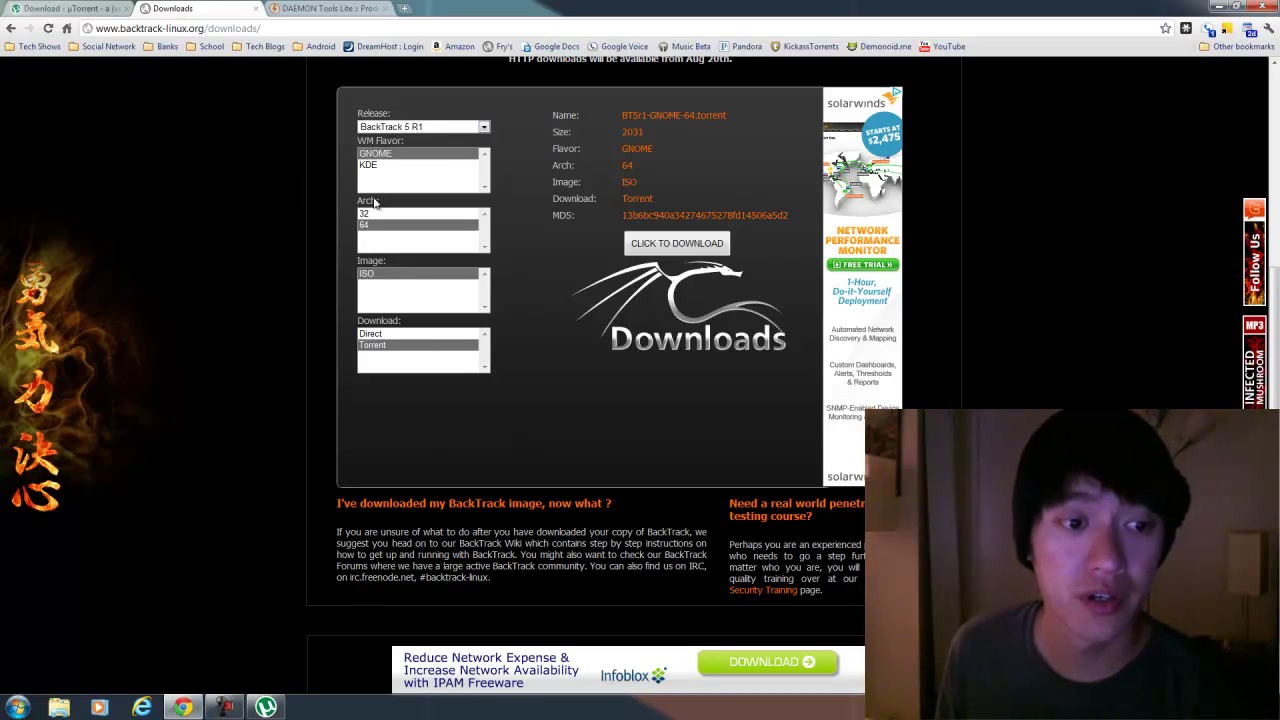
Compare the Direct and Torrent download types, choose Torrent, and download the torrent file for the 64-bit GNOME ISO of BackTrack 5 R1
left_click(372, 346)
left_click(371, 335)
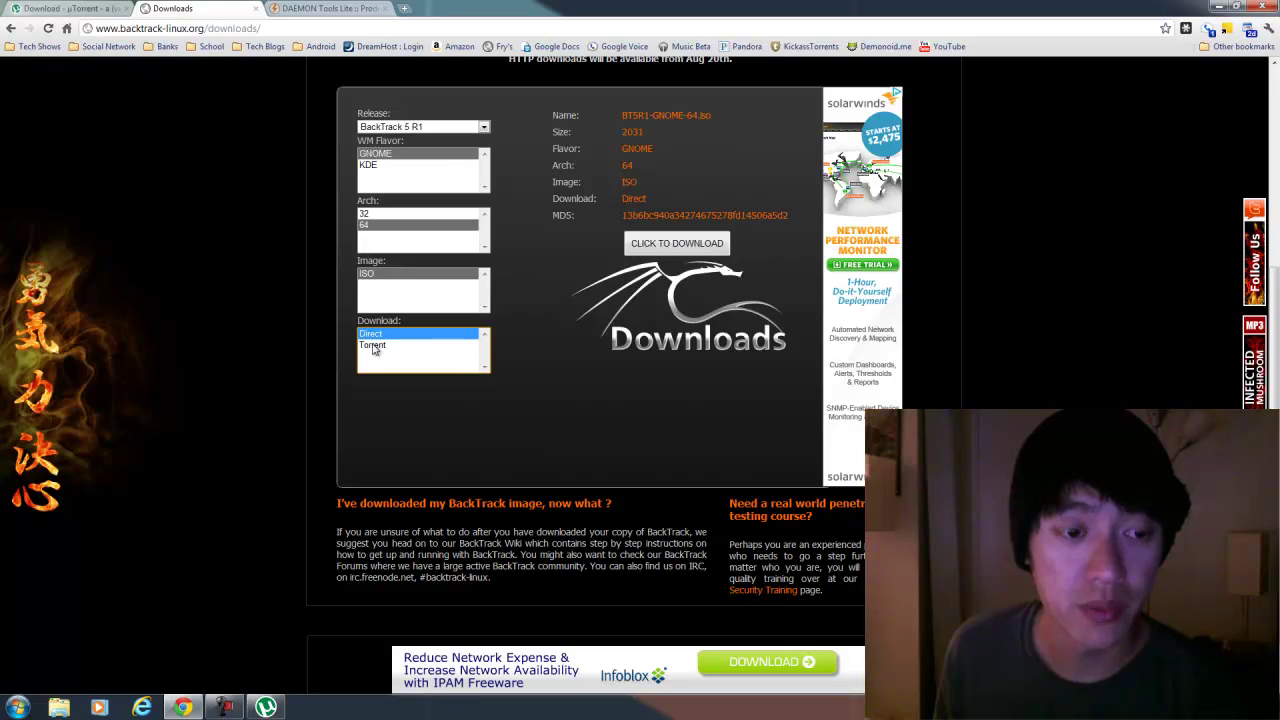
left_click(373, 346)
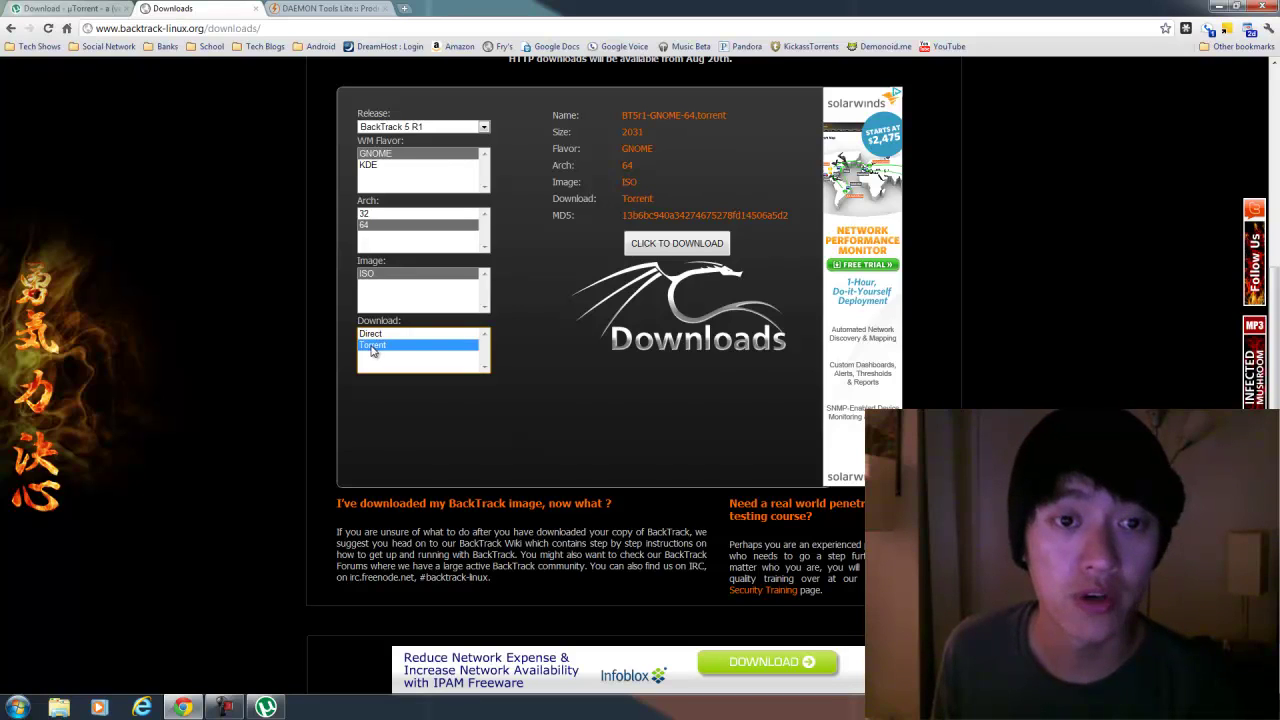
left_click(380, 335)
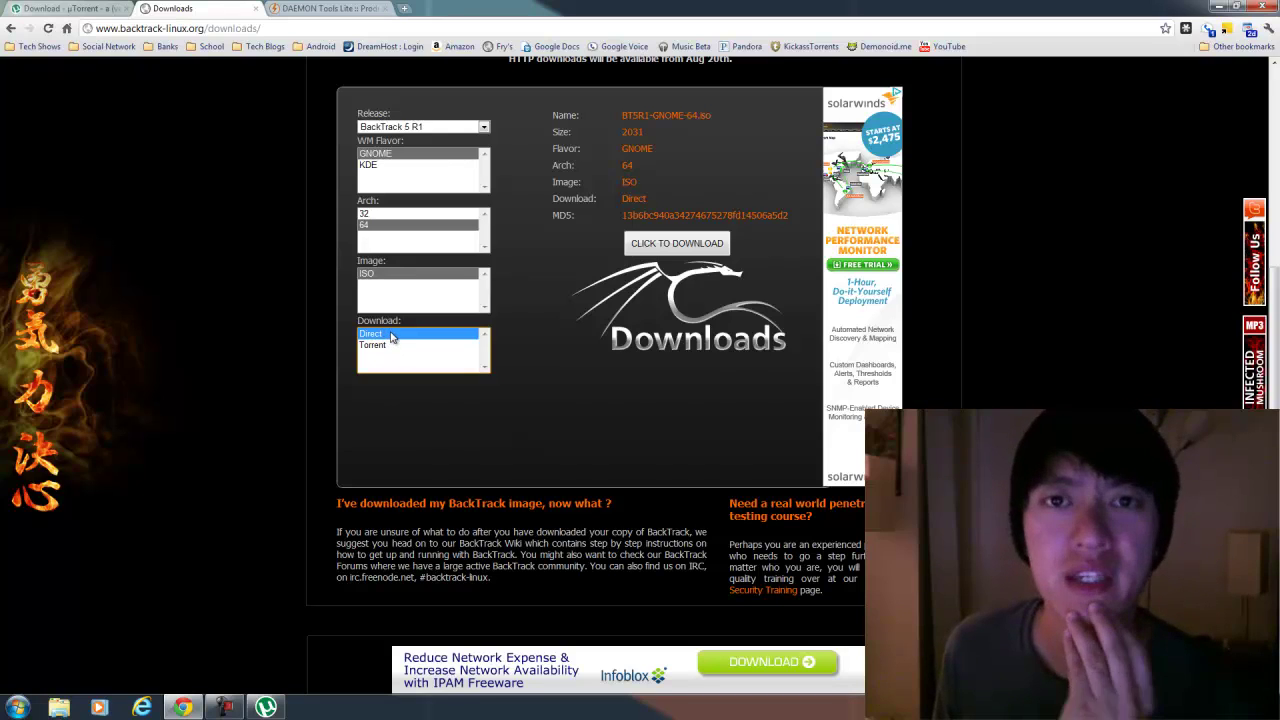
left_click(376, 347)
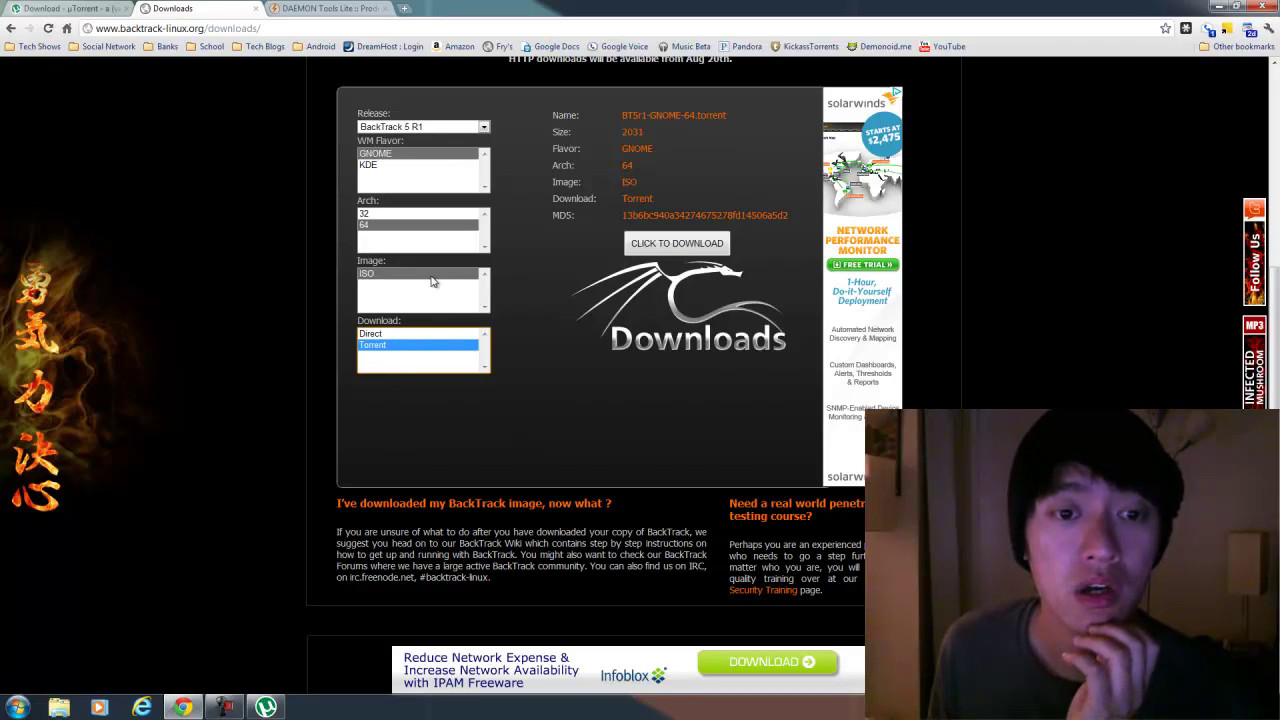
left_click(670, 245)
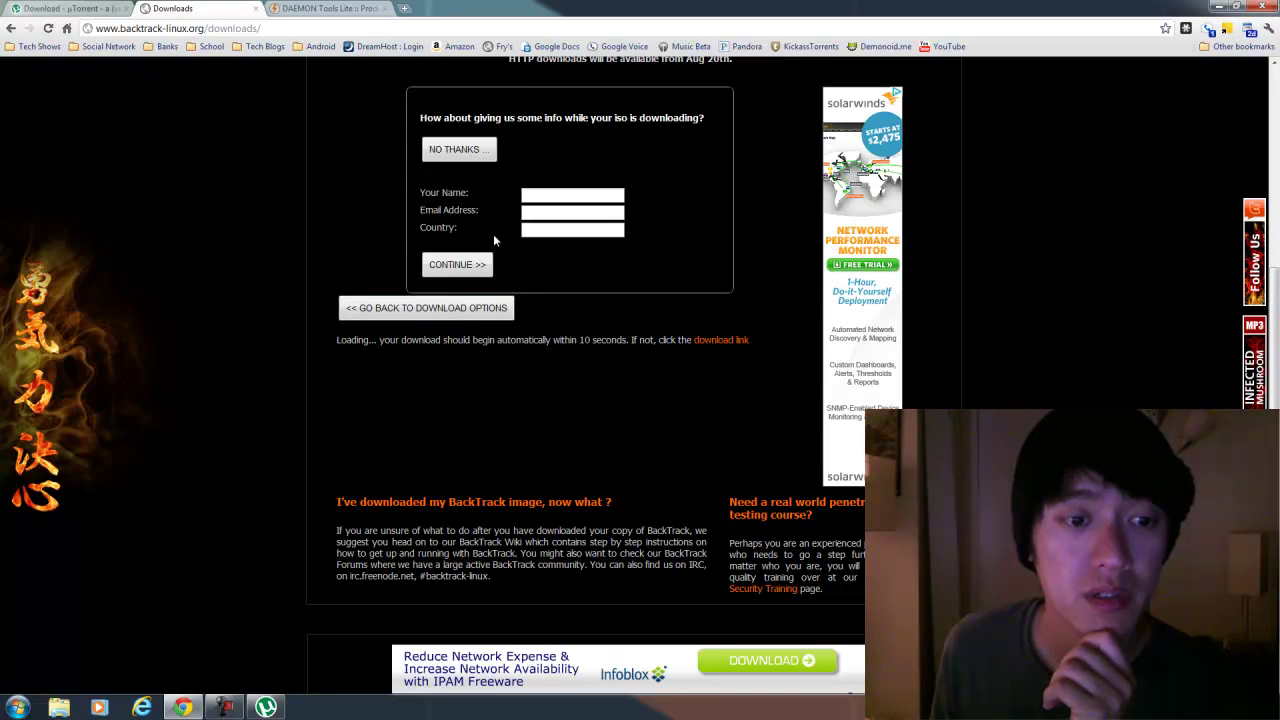
scroll(291, 352, "down", 1)
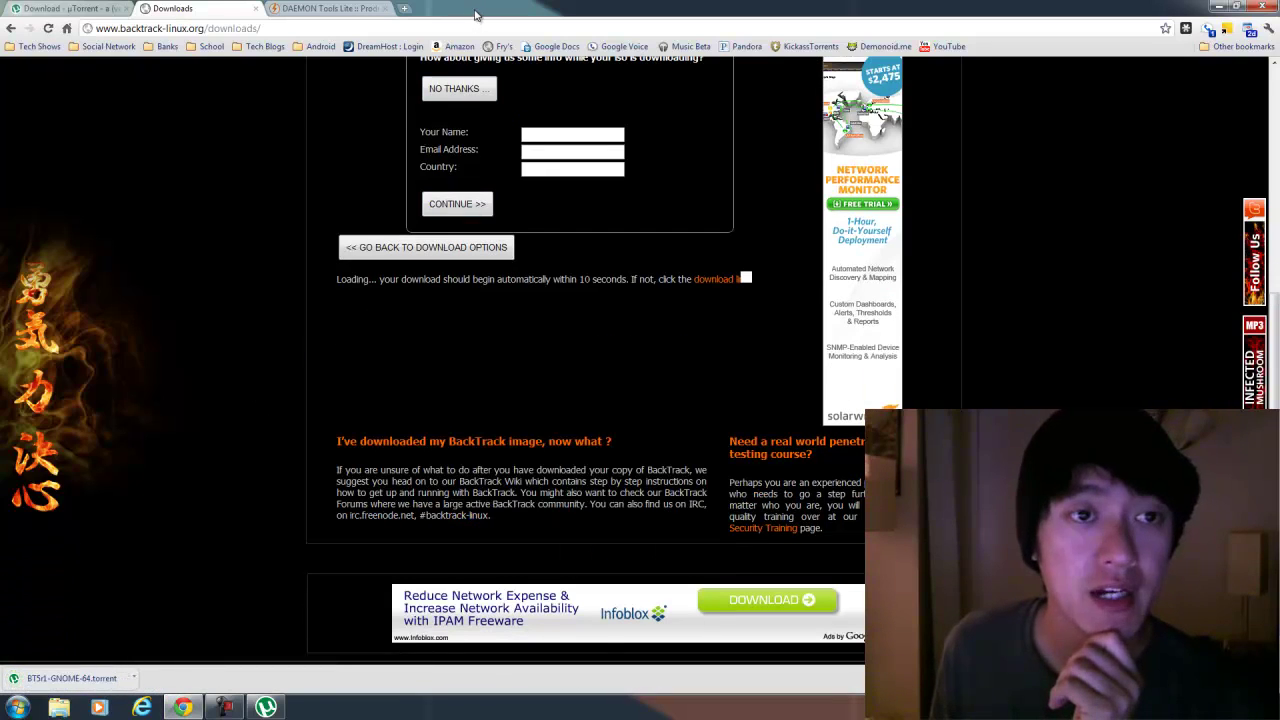
Restore the browser and µTorrent windows to clear the desktop, and place the BT5r1-GNOME-64 torrent file in the open desktop area
left_click_drag(478, 16, 845, 55)
left_click_drag(470, 172, 533, 104)
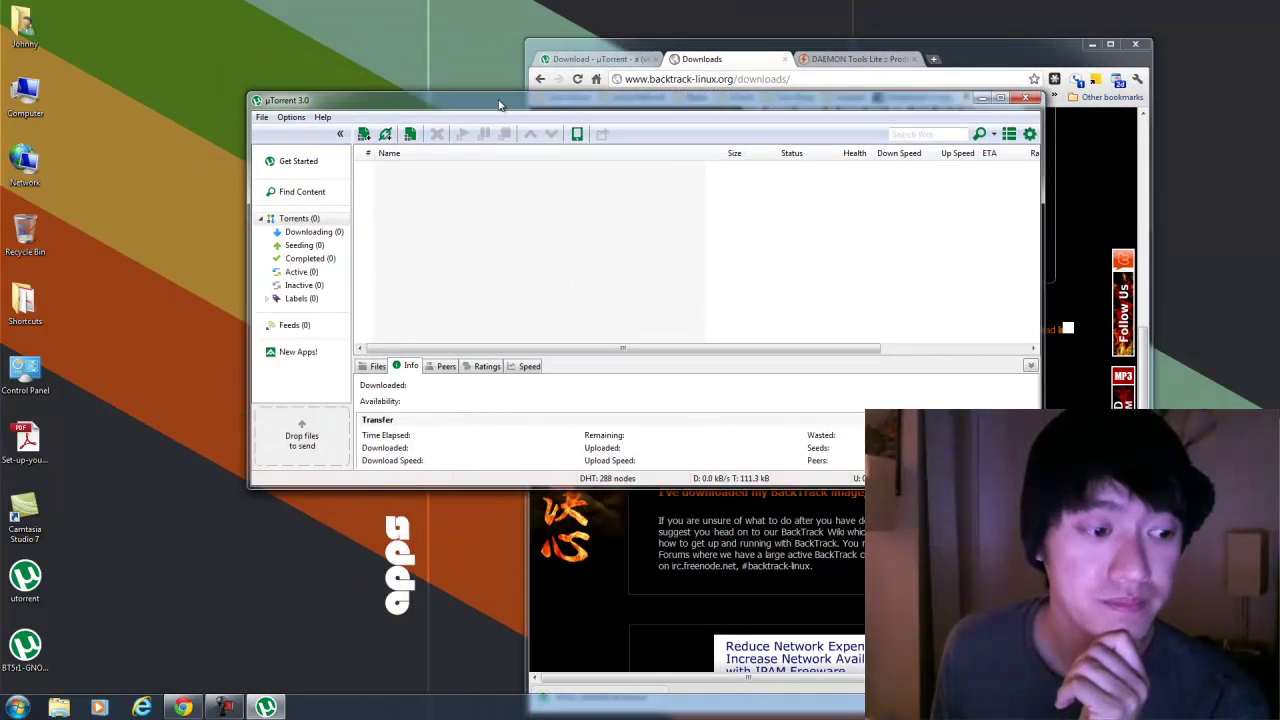
left_click_drag(25, 645, 187, 310)
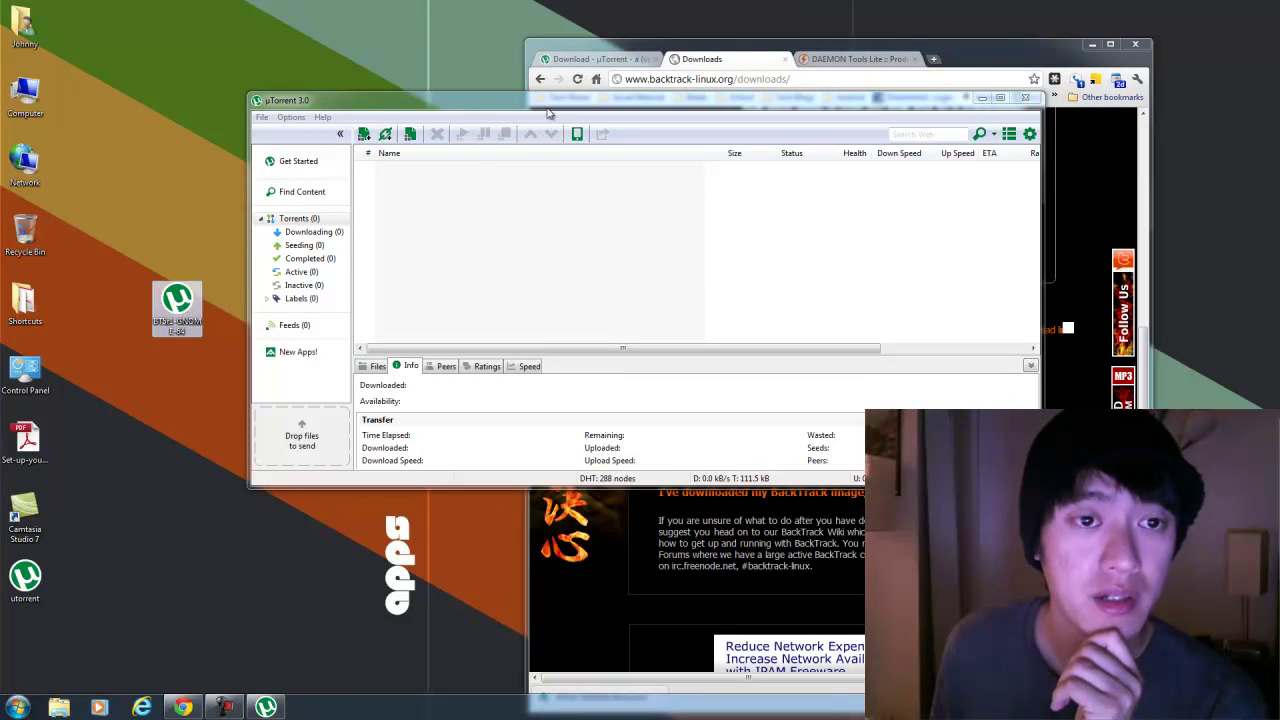
left_click_drag(551, 107, 720, 130)
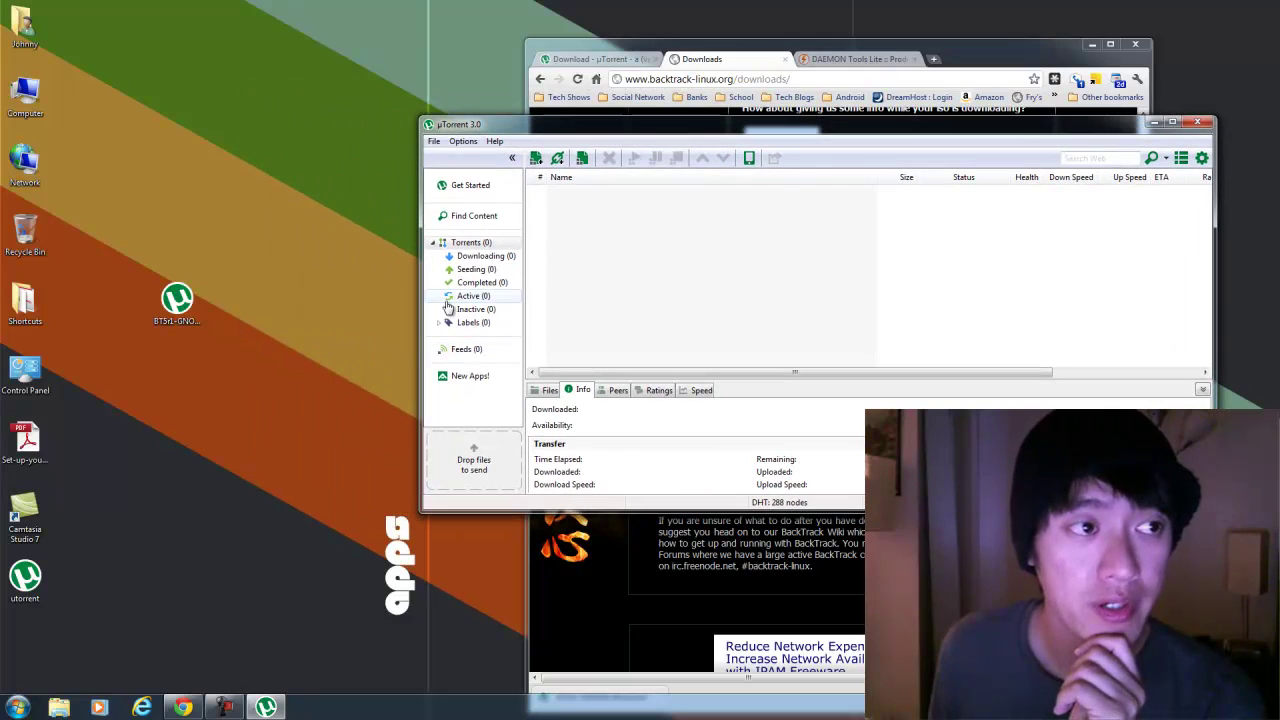
Move the BT5r1-GNOME-64 torrent file from the desktop into the Dropbox torrents folder and select its entry in the µTorrent list
double_click(24, 28)
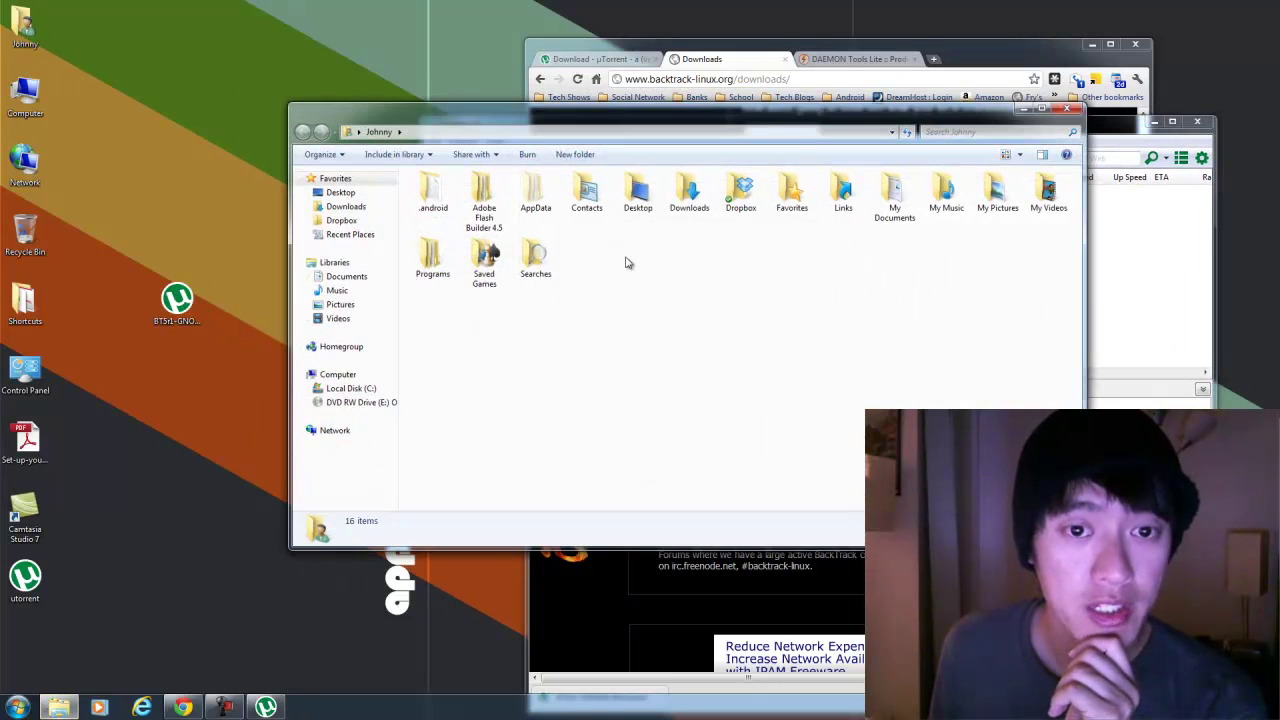
double_click(741, 195)
double_click(437, 263)
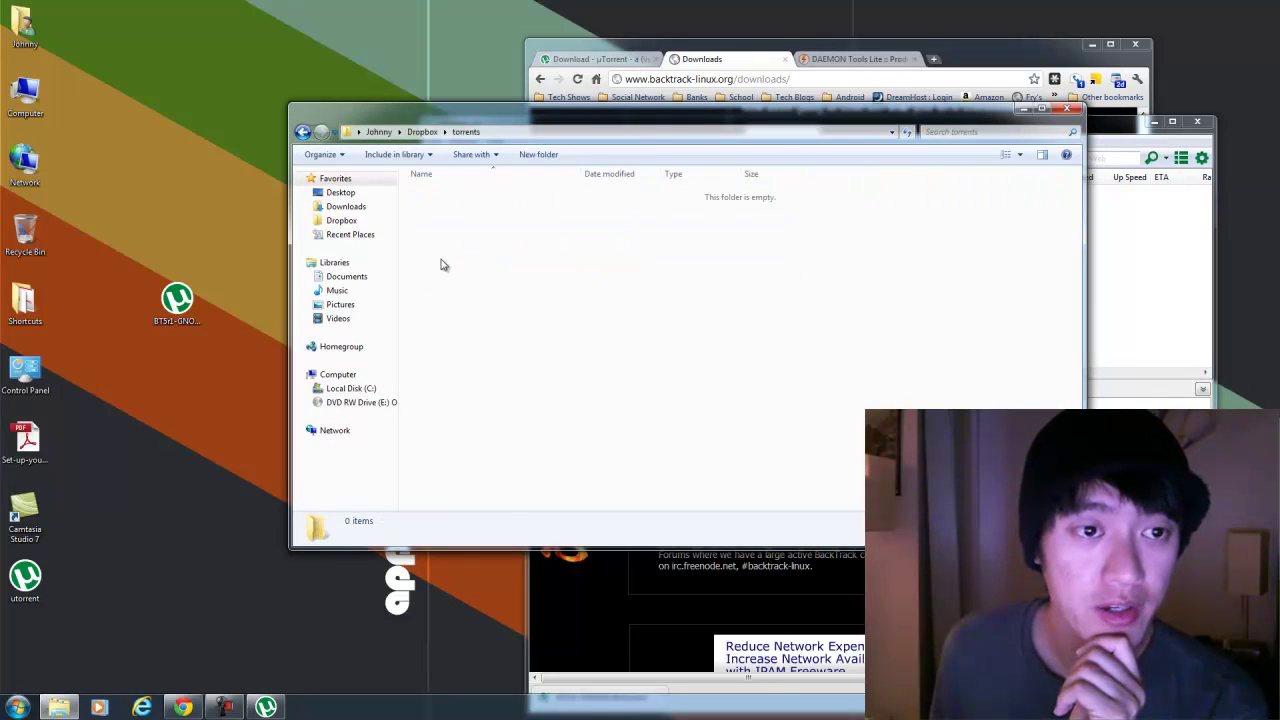
left_click_drag(493, 124, 398, 61)
left_click_drag(176, 299, 418, 182)
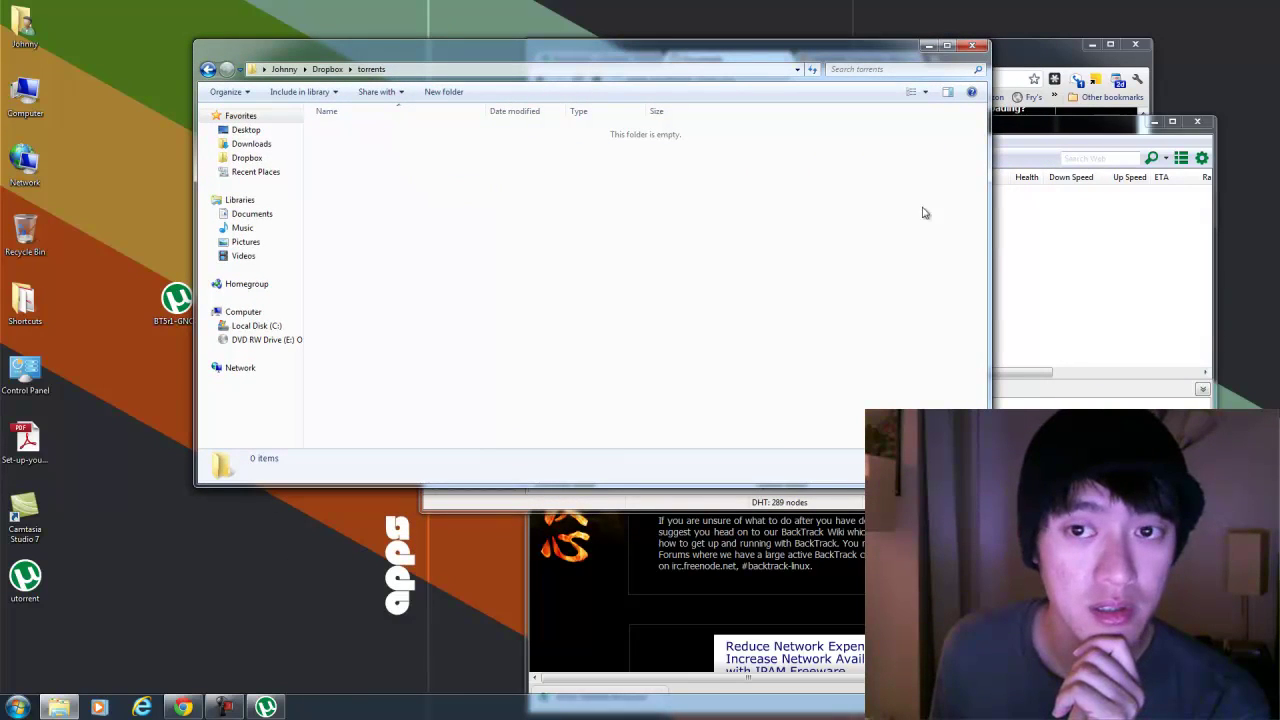
left_click(1040, 130)
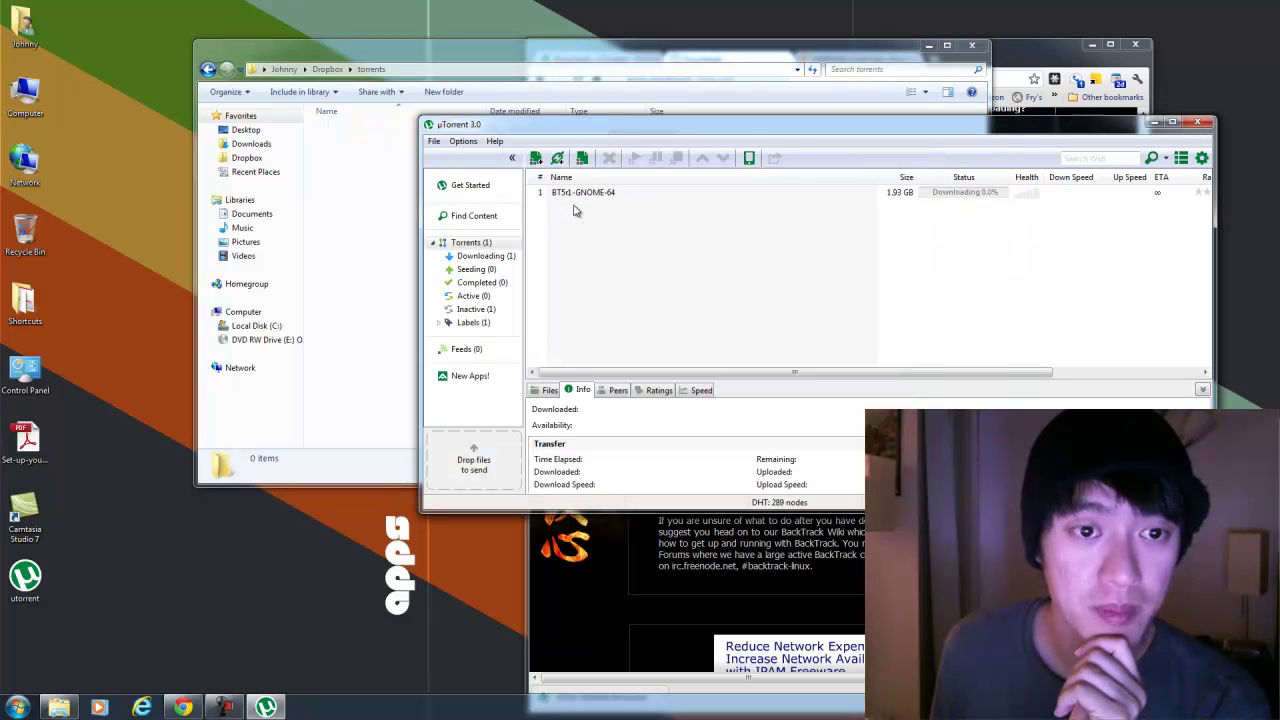
left_click(570, 199)
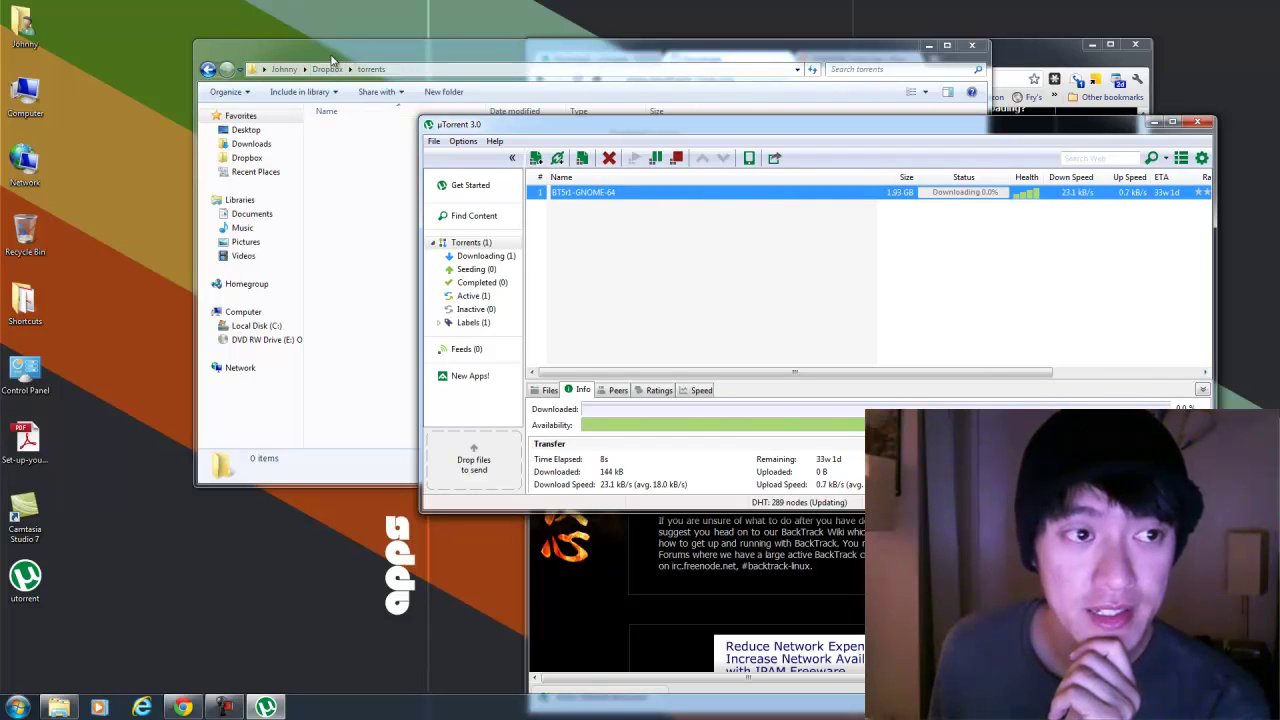
Compare the contents of the Dropbox torrents folder with the µTorrent list, and close the folder window
left_click_drag(330, 50, 230, 32)
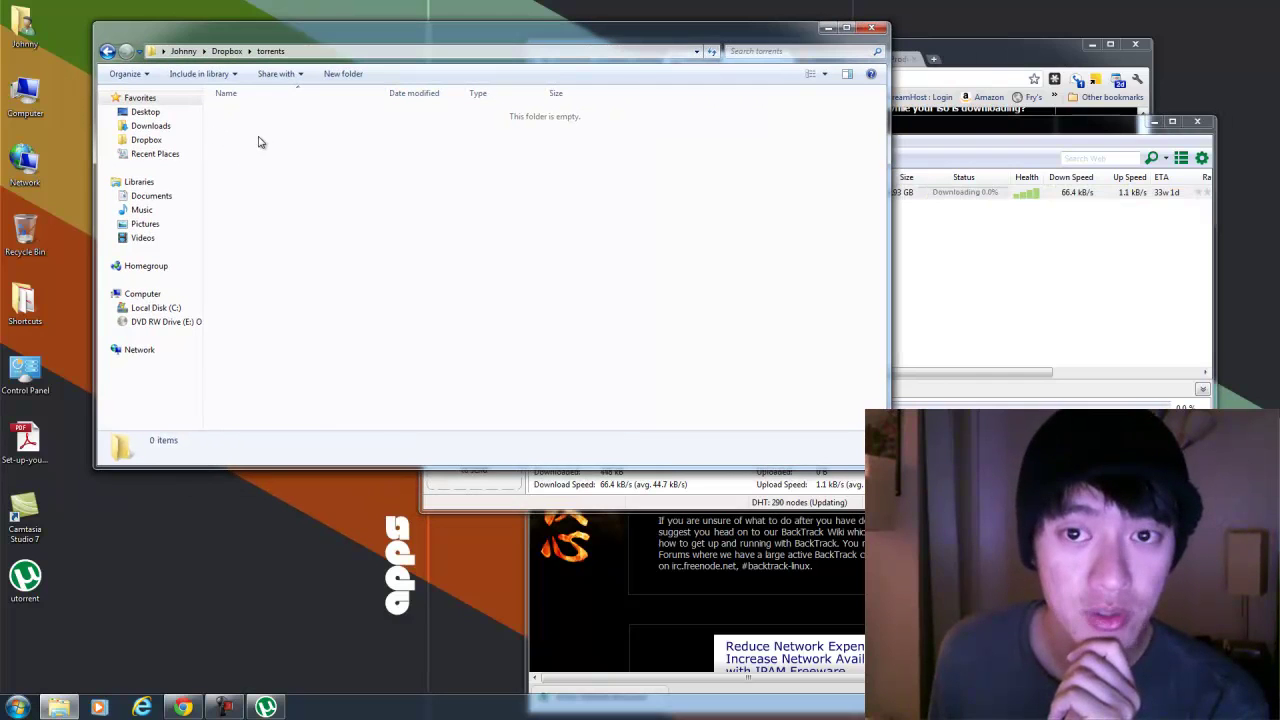
left_click_drag(975, 127, 913, 77)
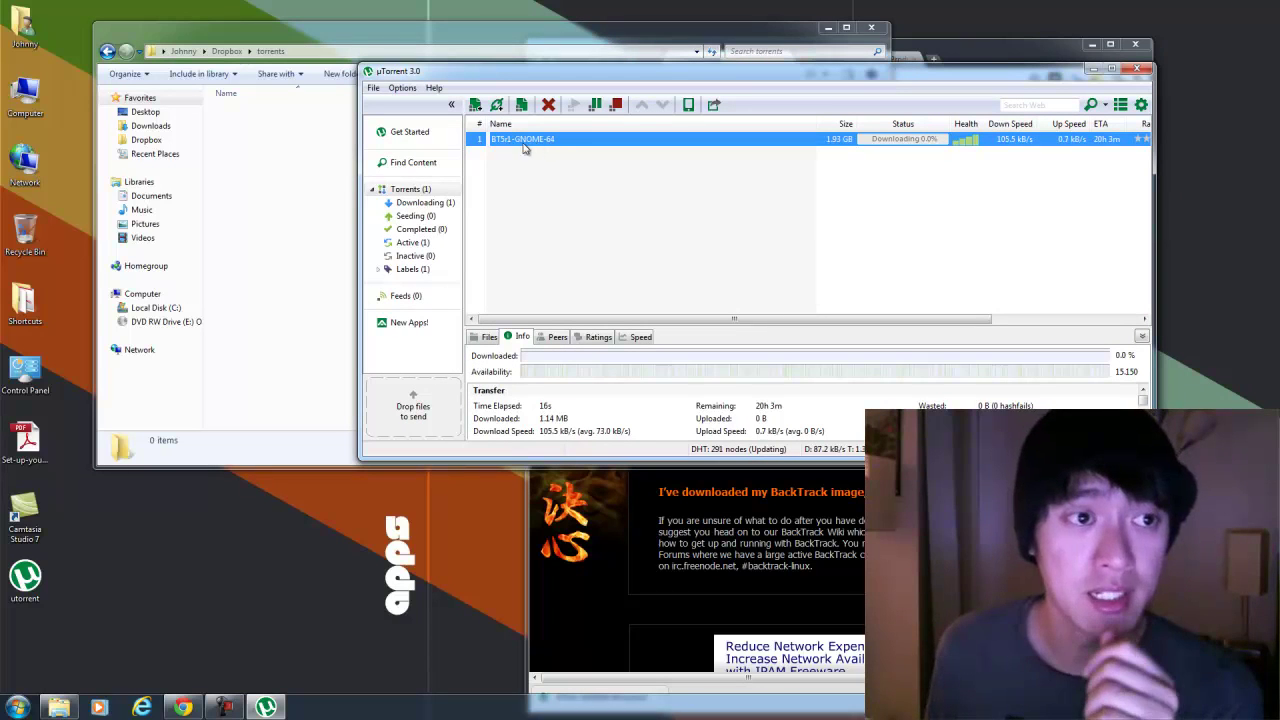
left_click_drag(332, 38, 245, 46)
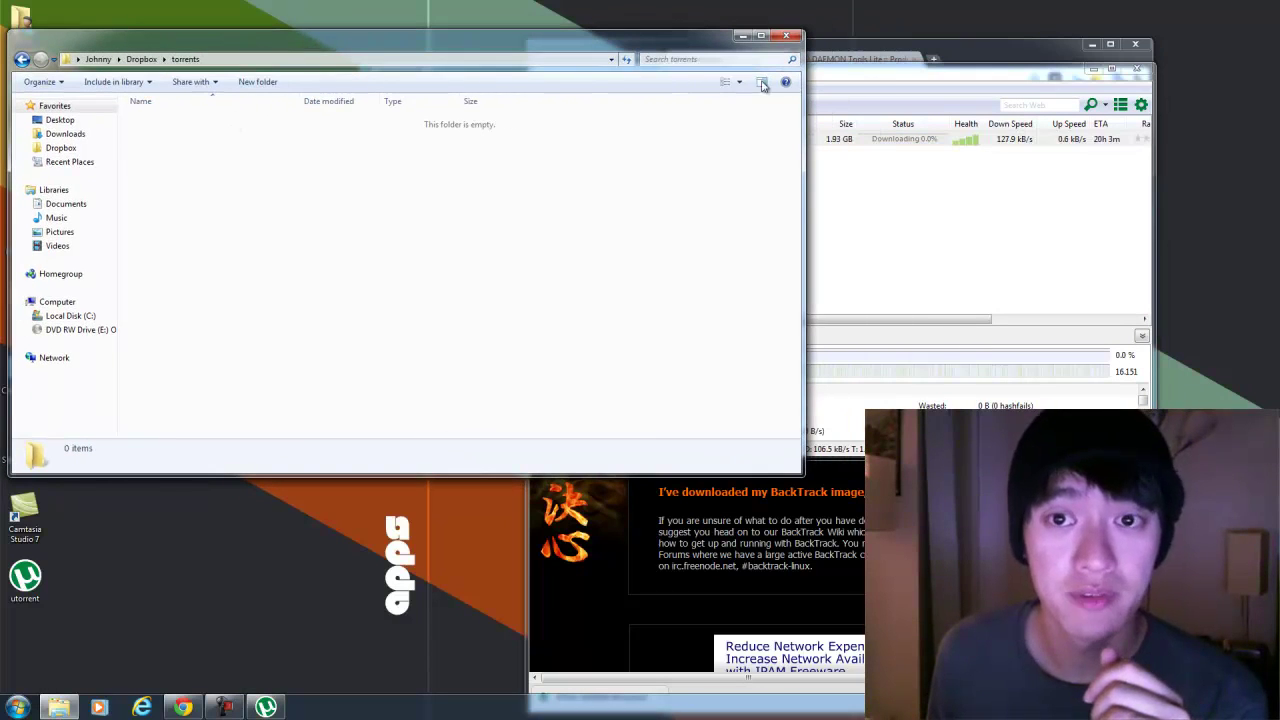
left_click(786, 35)
left_click_drag(926, 81, 838, 92)
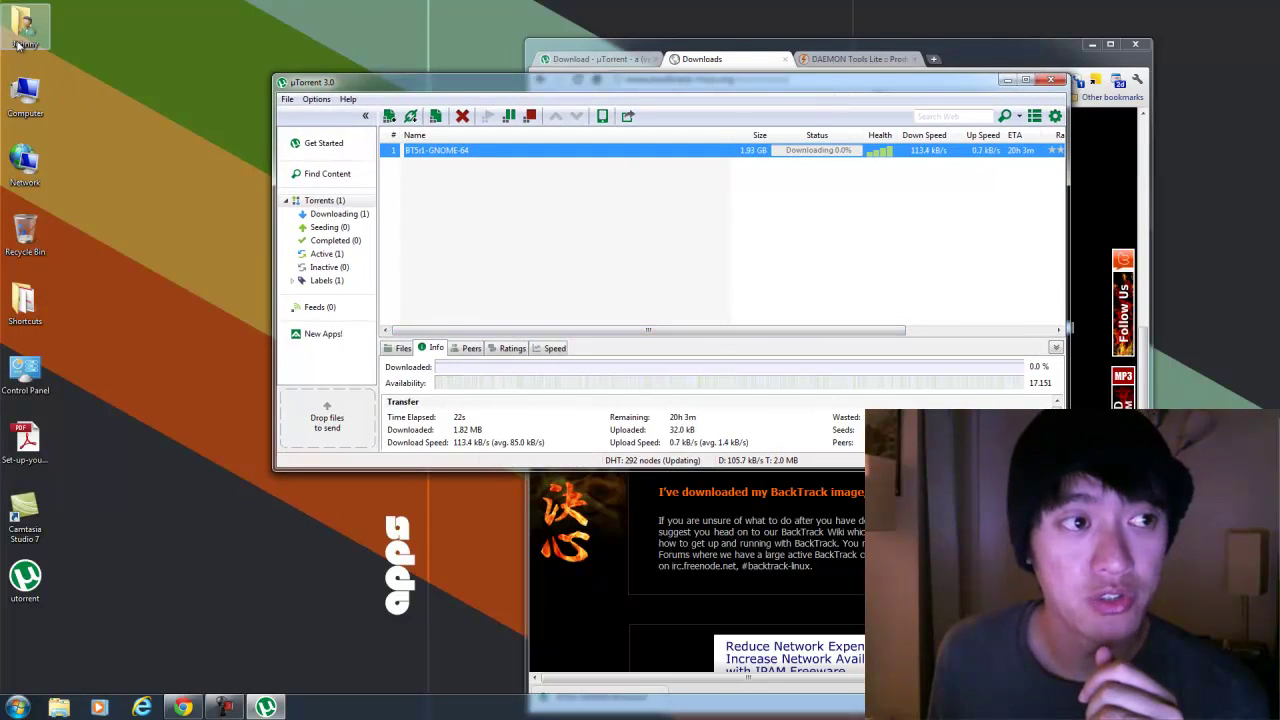
Open the BT5r1-GNOME-64 folder inside Downloads and examine the ISO file alongside its µTorrent entry
double_click(22, 25)
double_click(408, 122)
double_click(155, 120)
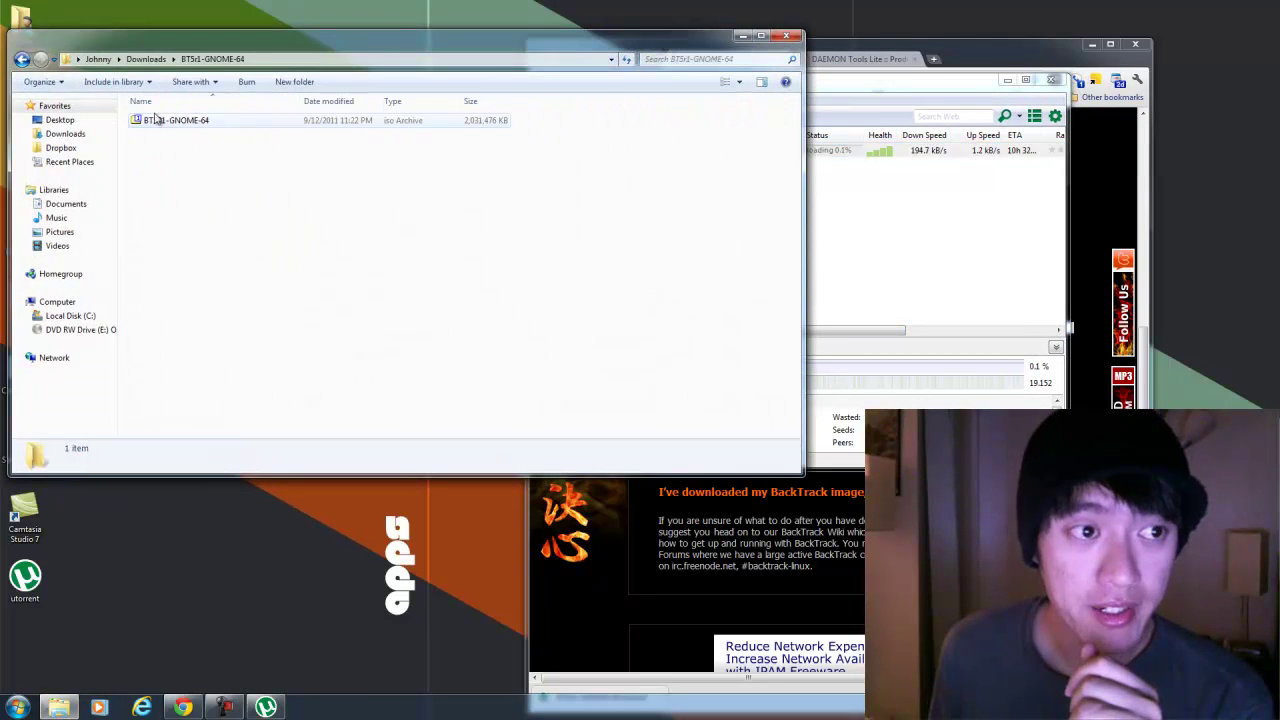
left_click(209, 128)
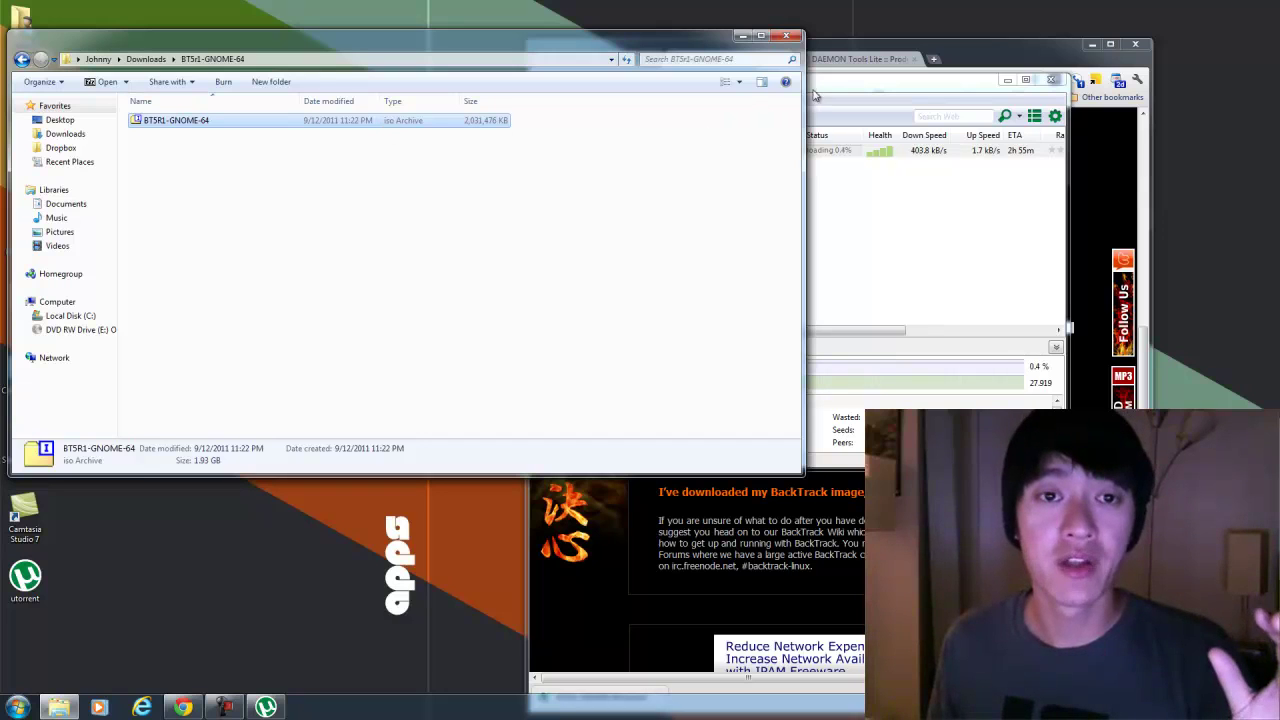
left_click_drag(837, 82, 899, 92)
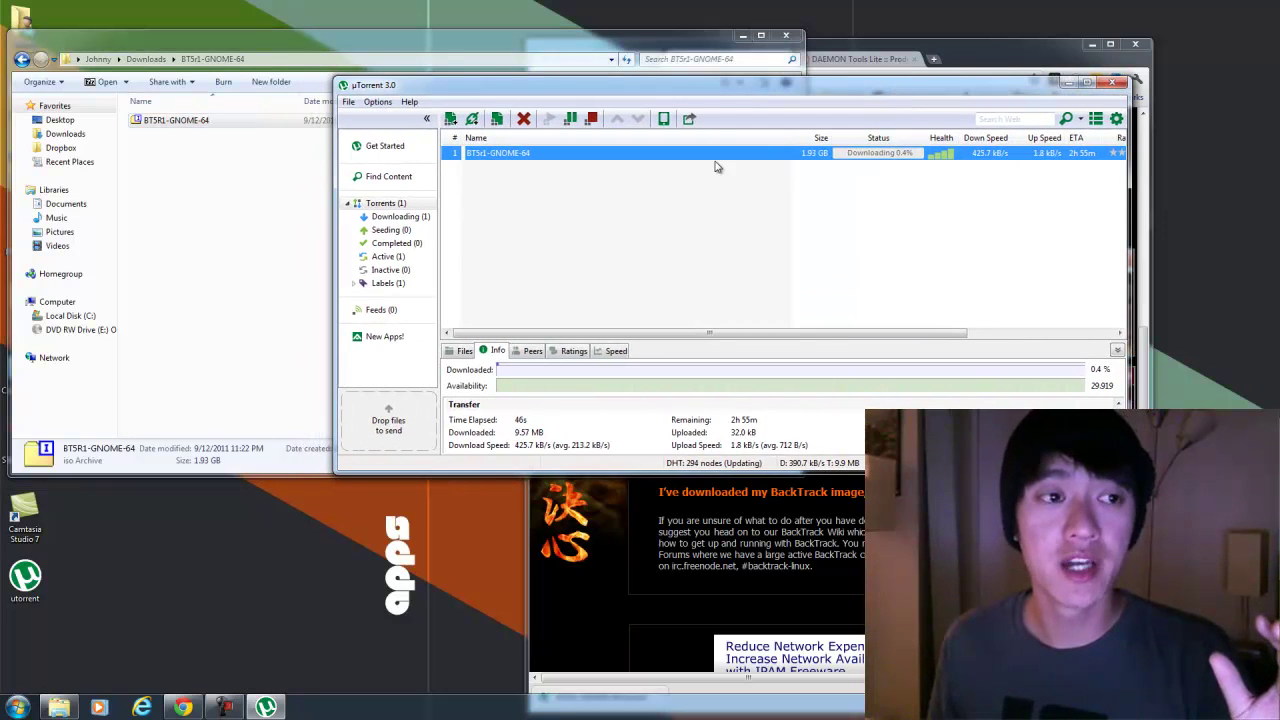
left_click(254, 35)
left_click(148, 125)
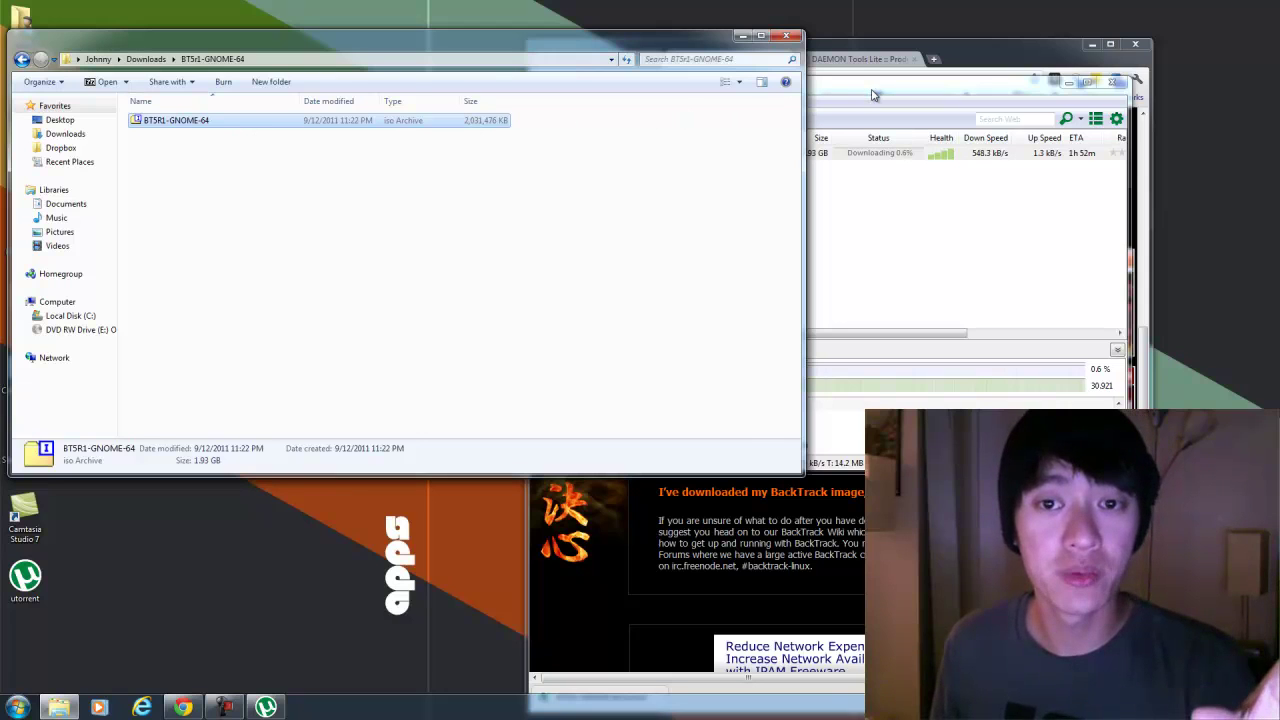
Review the torrent's status, download and upload speeds, ETA and rating in µTorrent, and move its window clear of the browser
left_click_drag(872, 94, 795, 86)
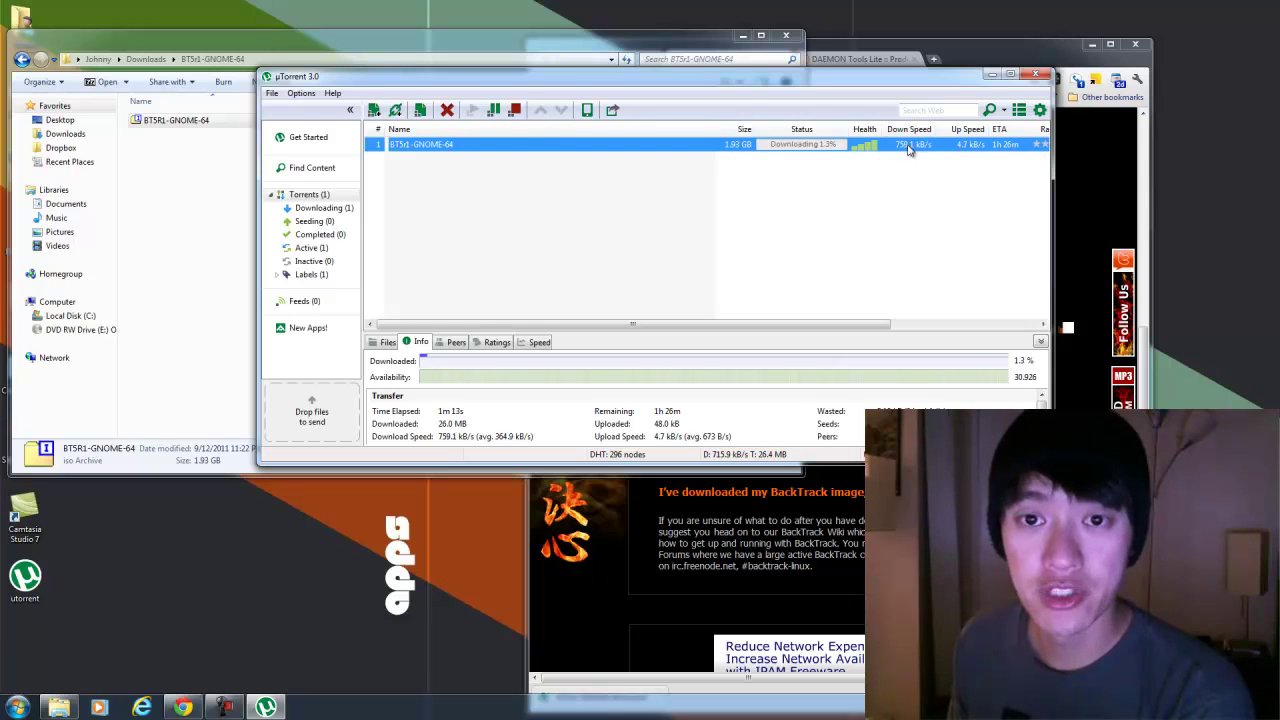
left_click_drag(878, 325, 958, 325)
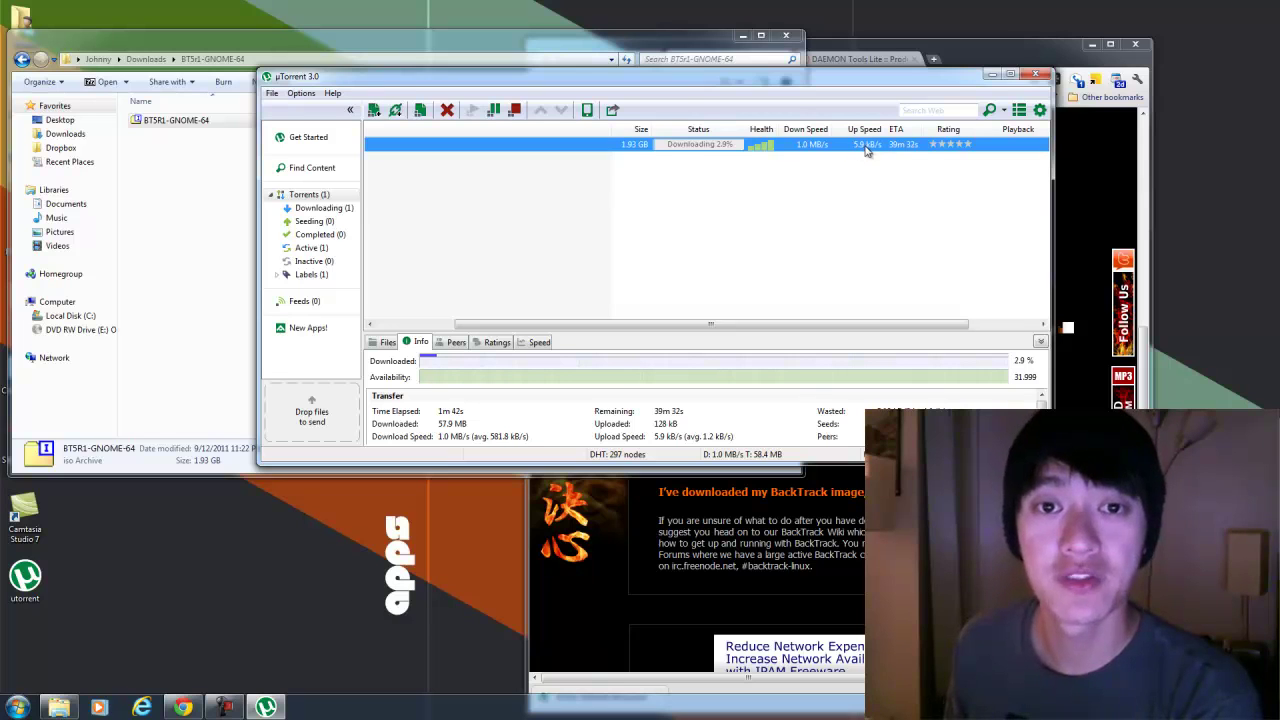
left_click_drag(786, 91, 675, 128)
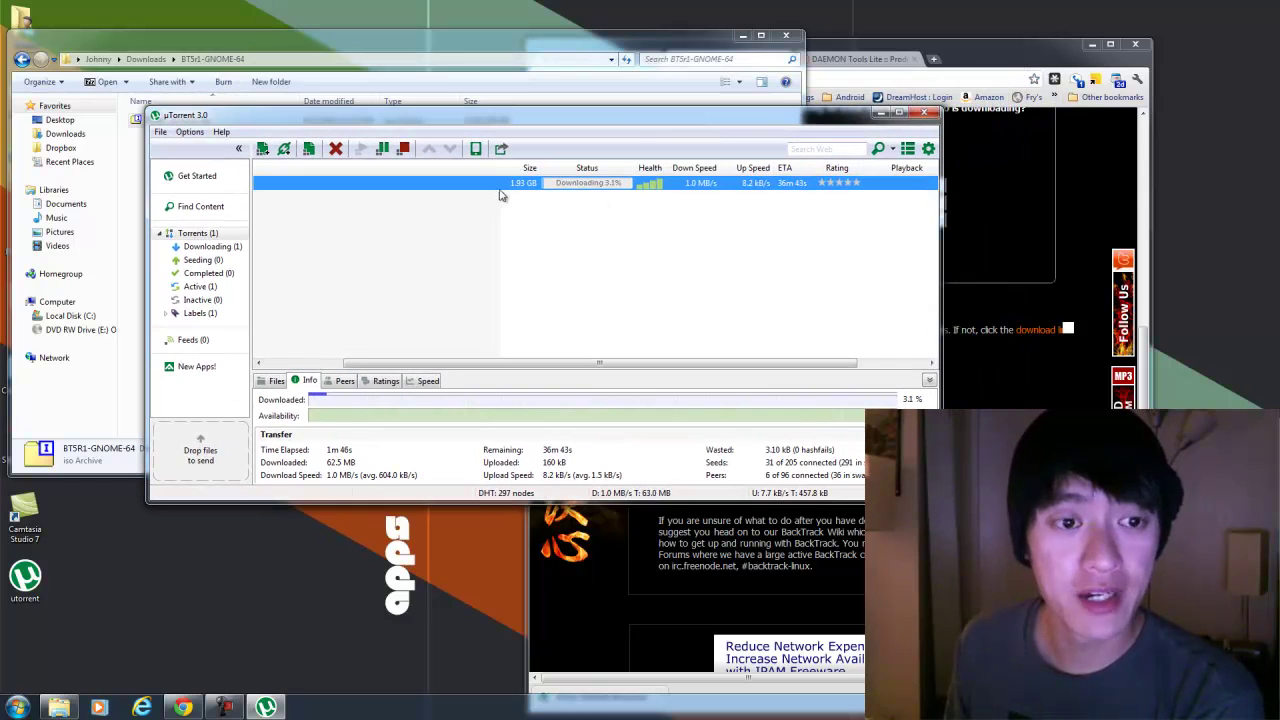
left_click_drag(530, 362, 363, 362)
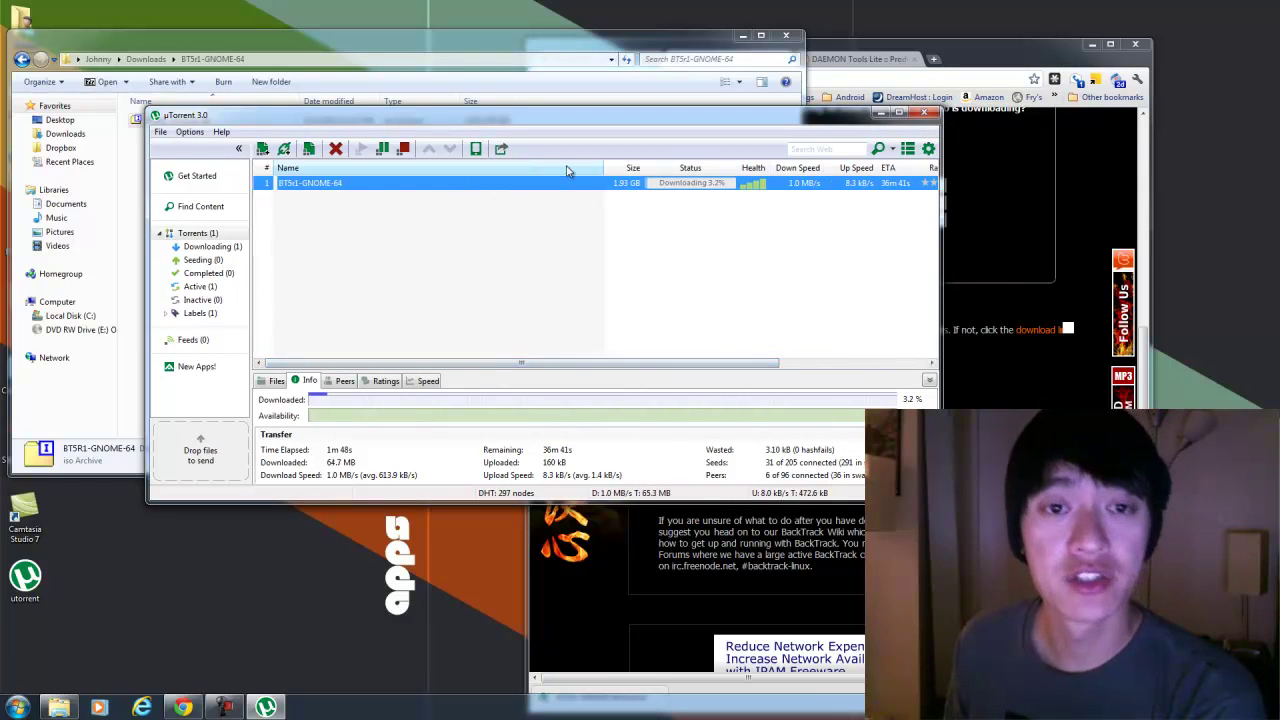
left_click_drag(729, 119, 648, 224)
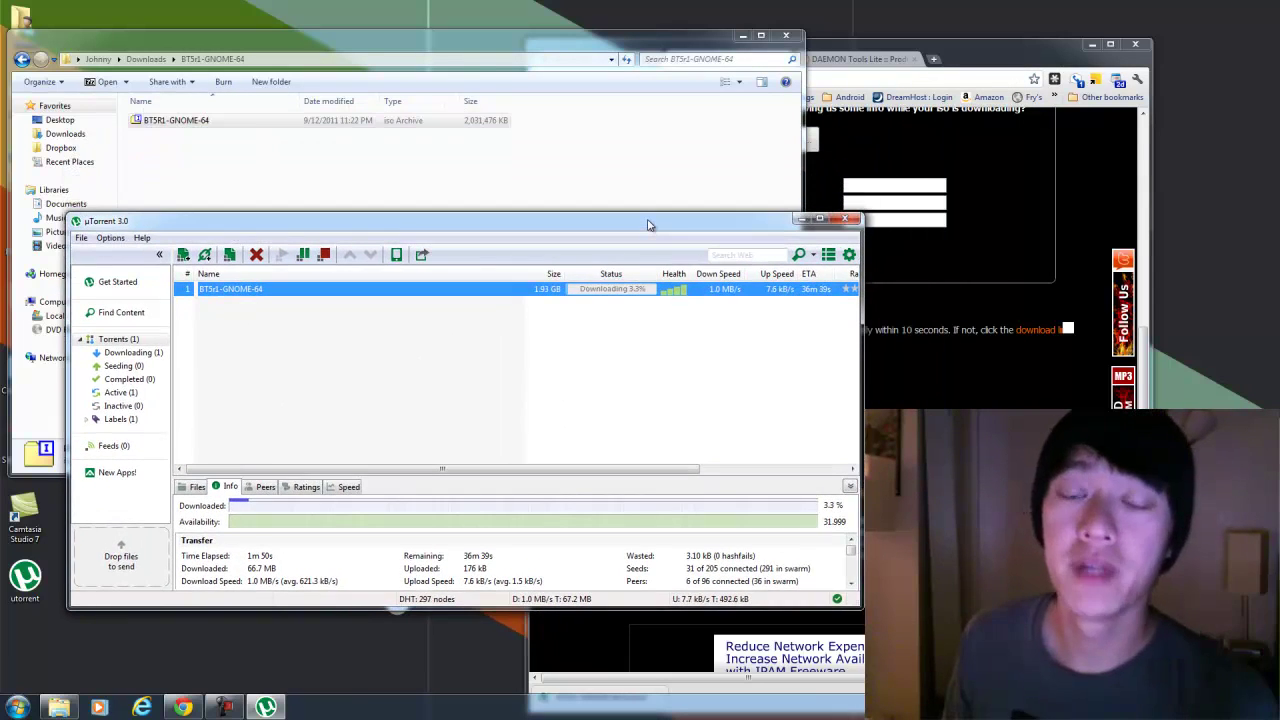
Switch to the DAEMON Tools Lite page in Chrome, maximize the window, and download the free installer DTLite4413-0173.exe
left_click(980, 47)
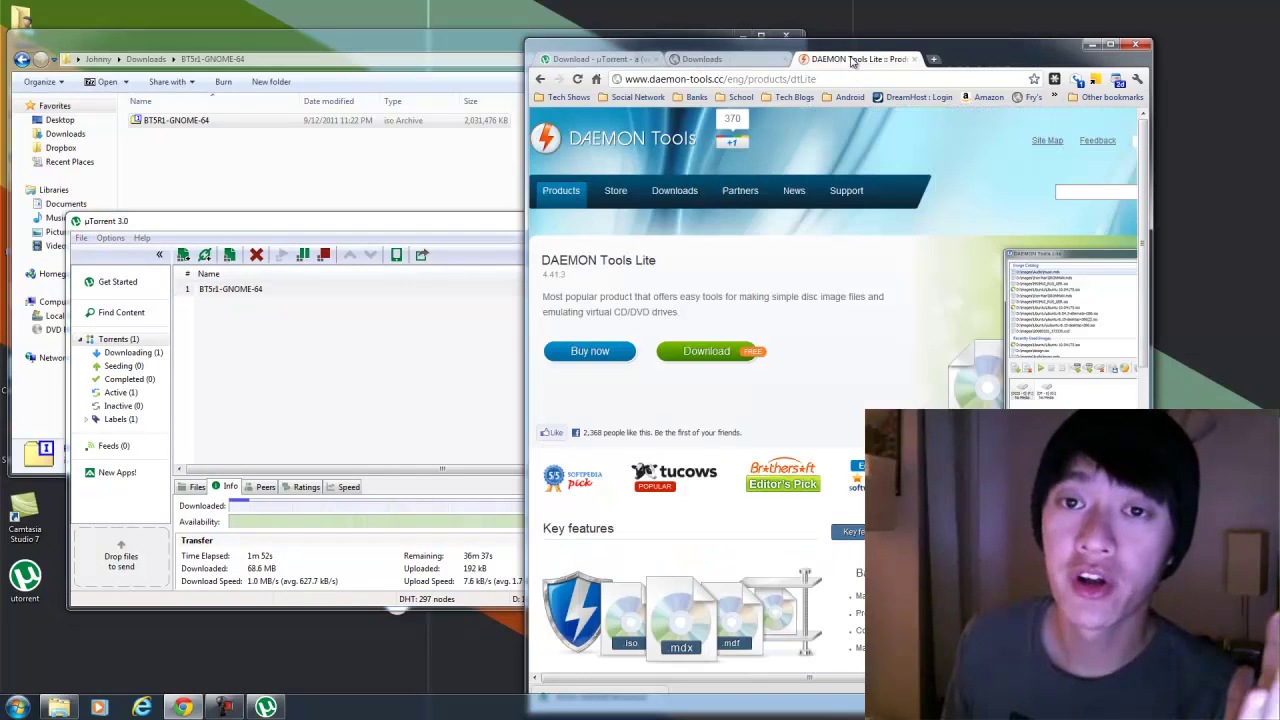
double_click(980, 47)
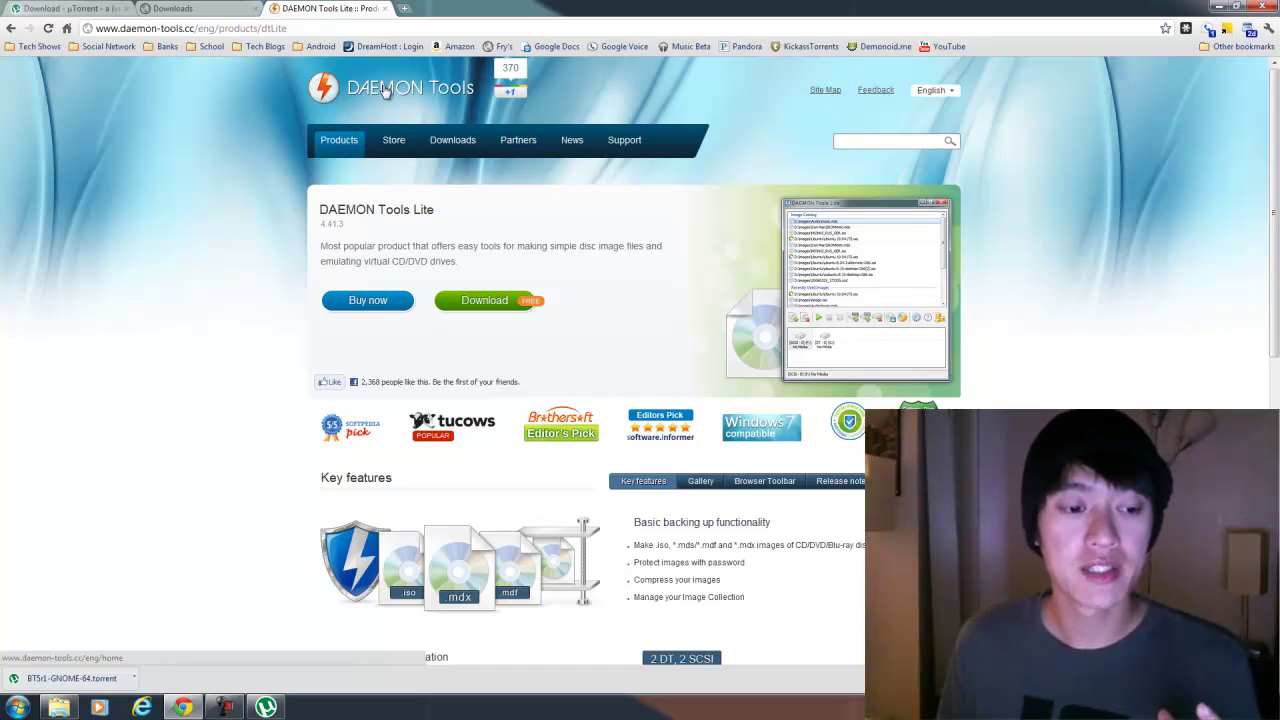
left_click(266, 707)
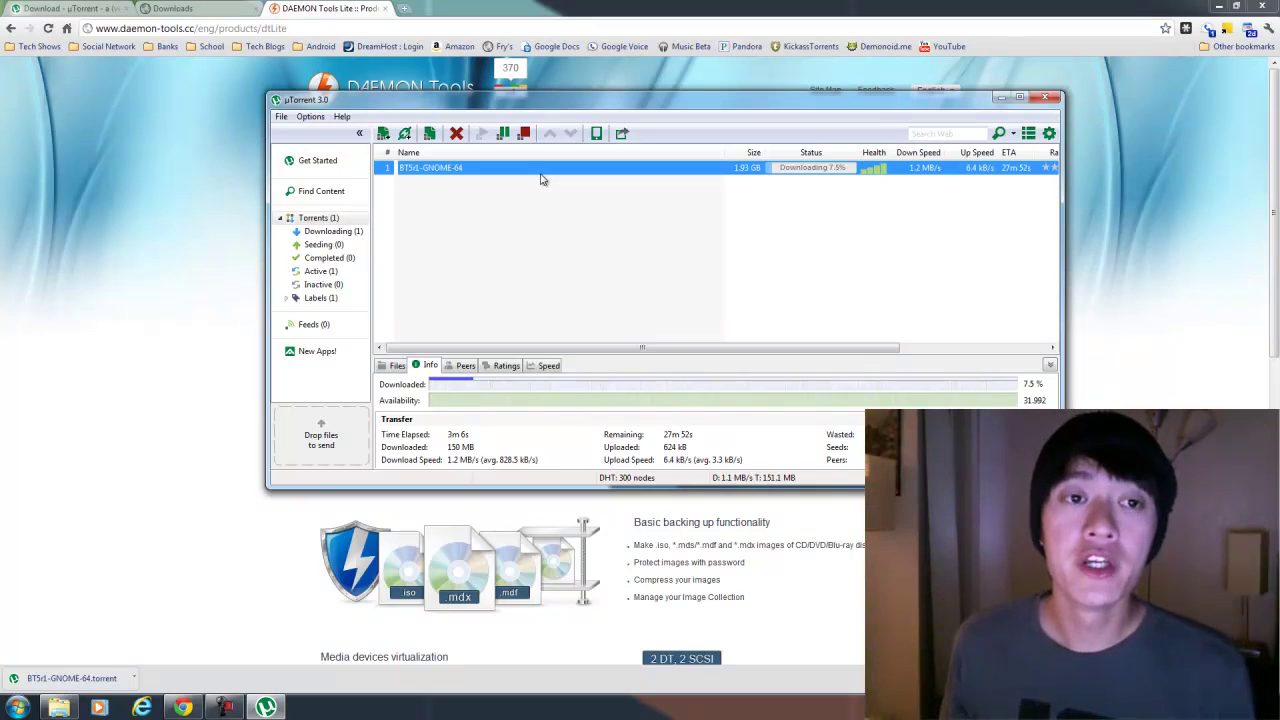
left_click(200, 266)
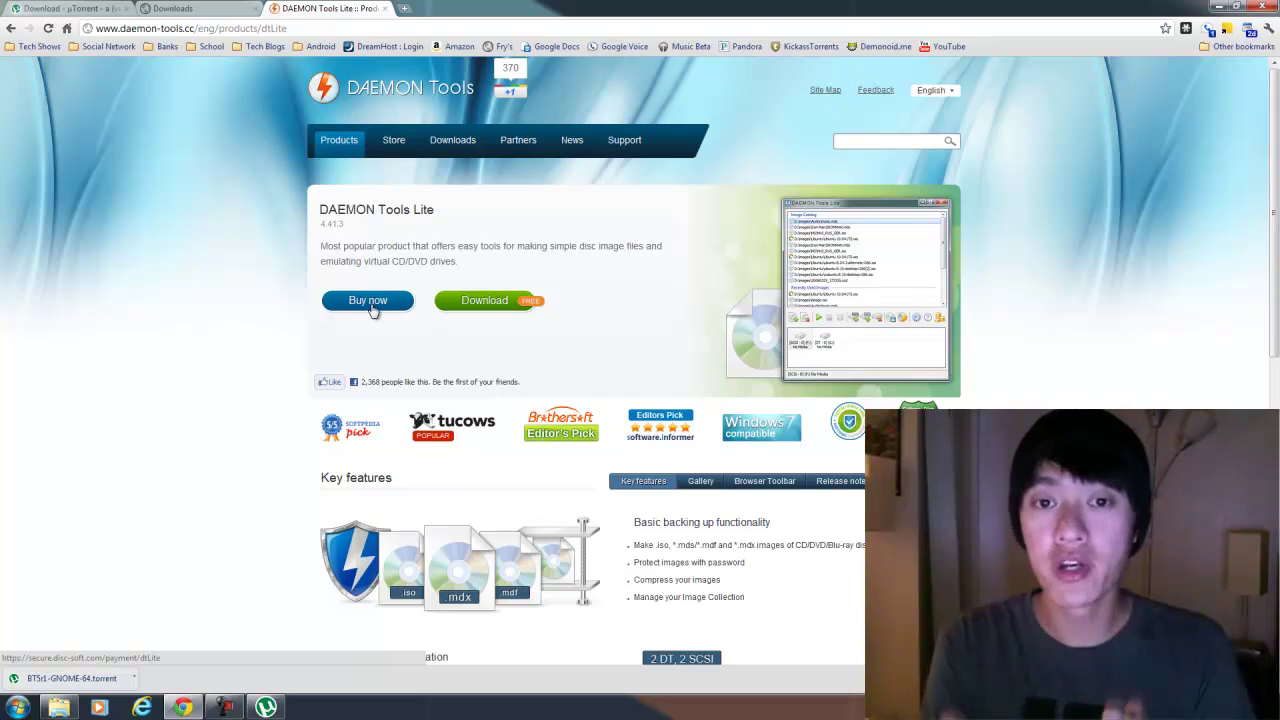
left_click(494, 303)
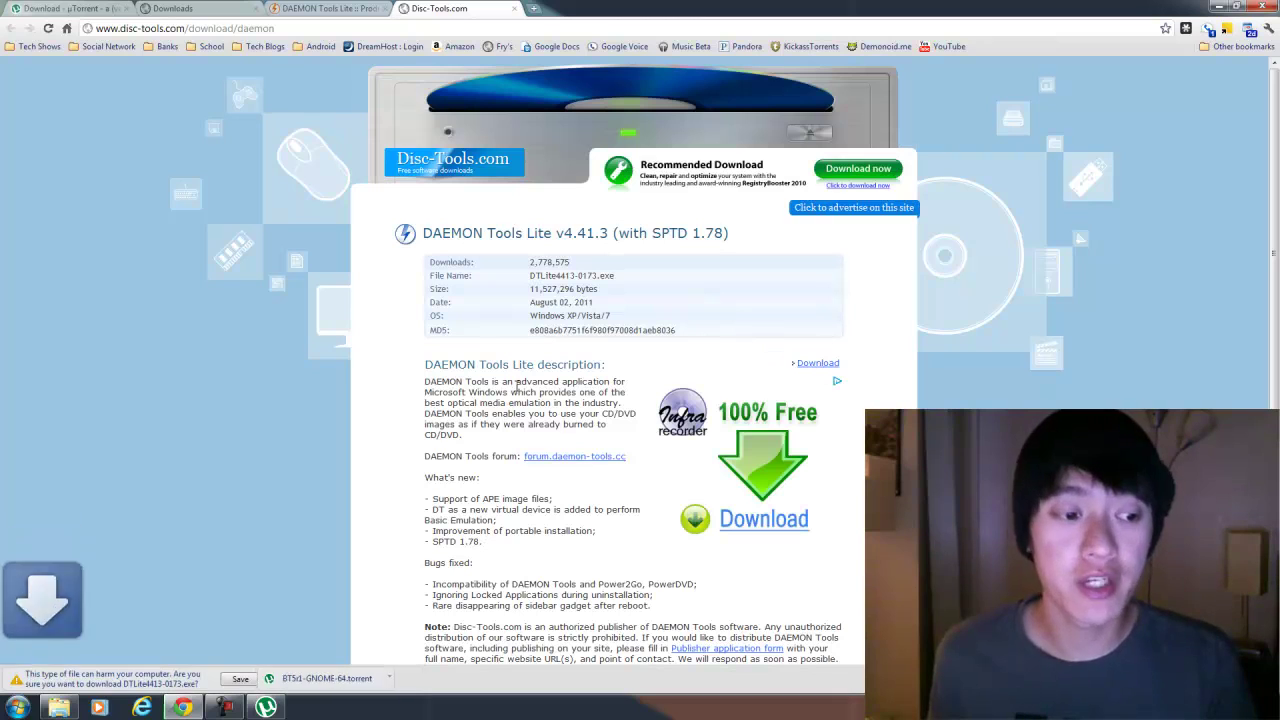
left_click(240, 679)
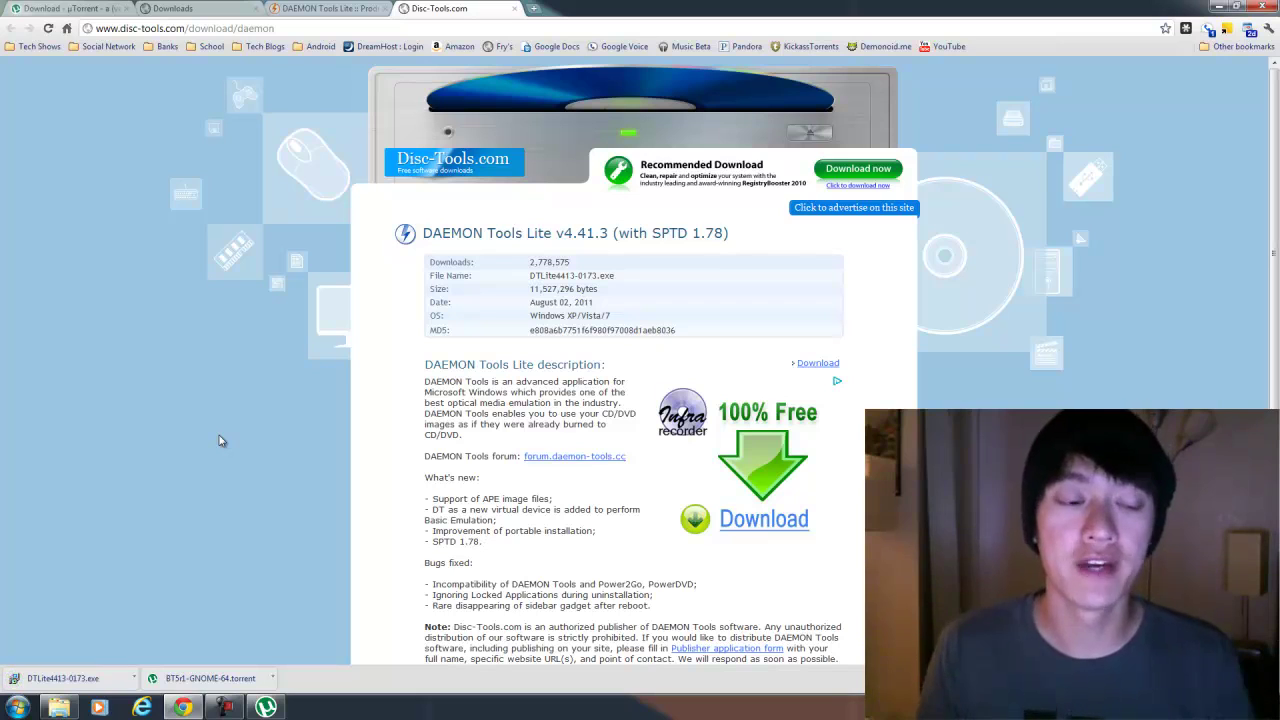
Run DTLite4413-0173.exe, choose English as the setup language, and accept the license agreement
left_click(62, 678)
left_click(676, 362)
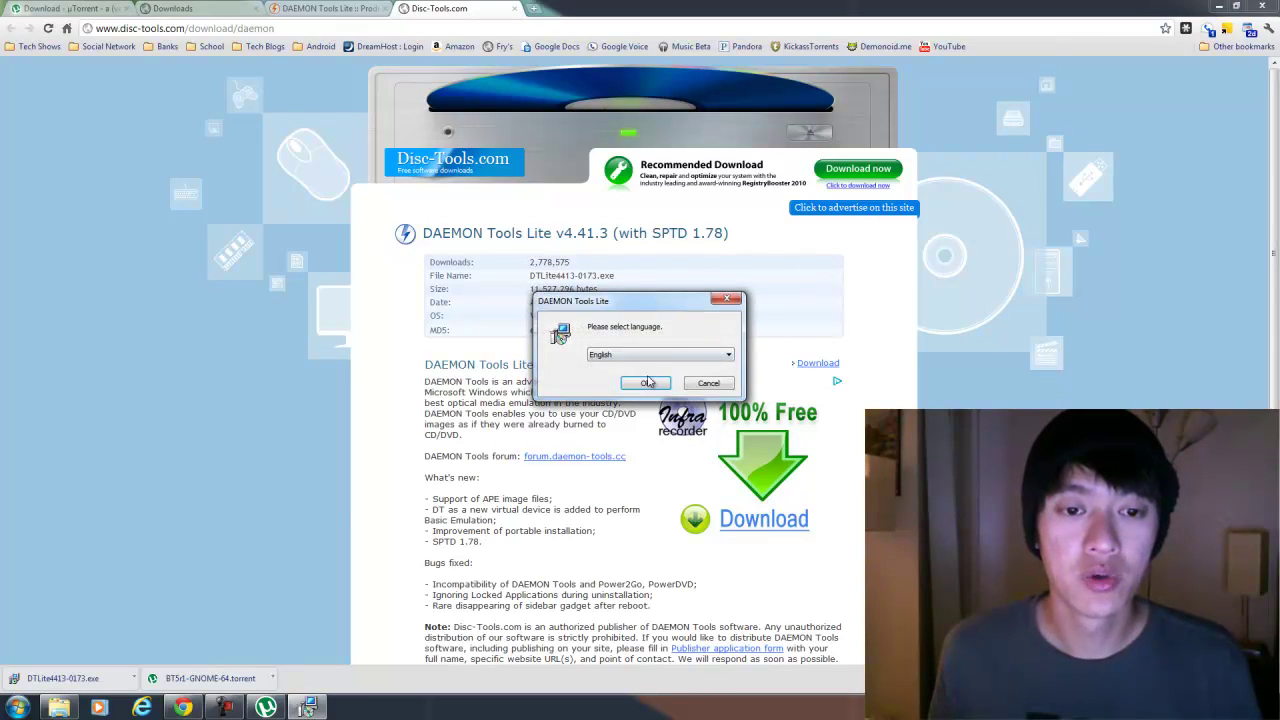
left_click(650, 386)
left_click(712, 458)
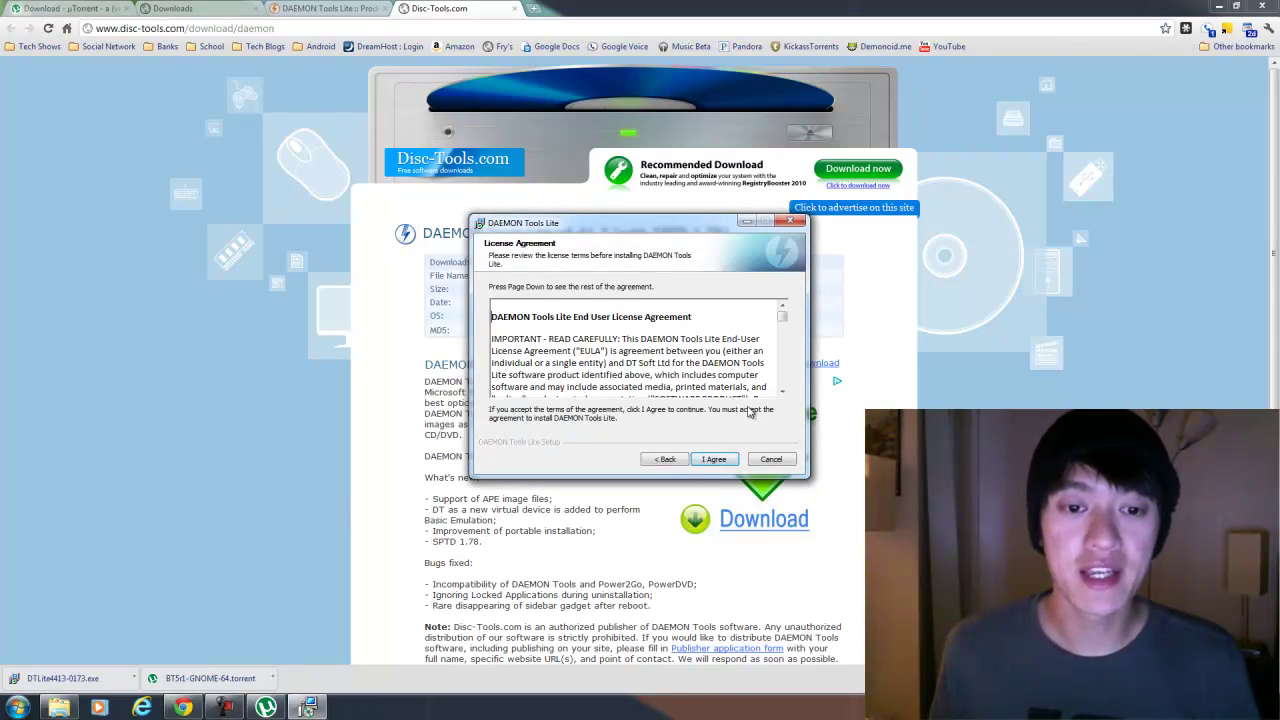
left_click(720, 458)
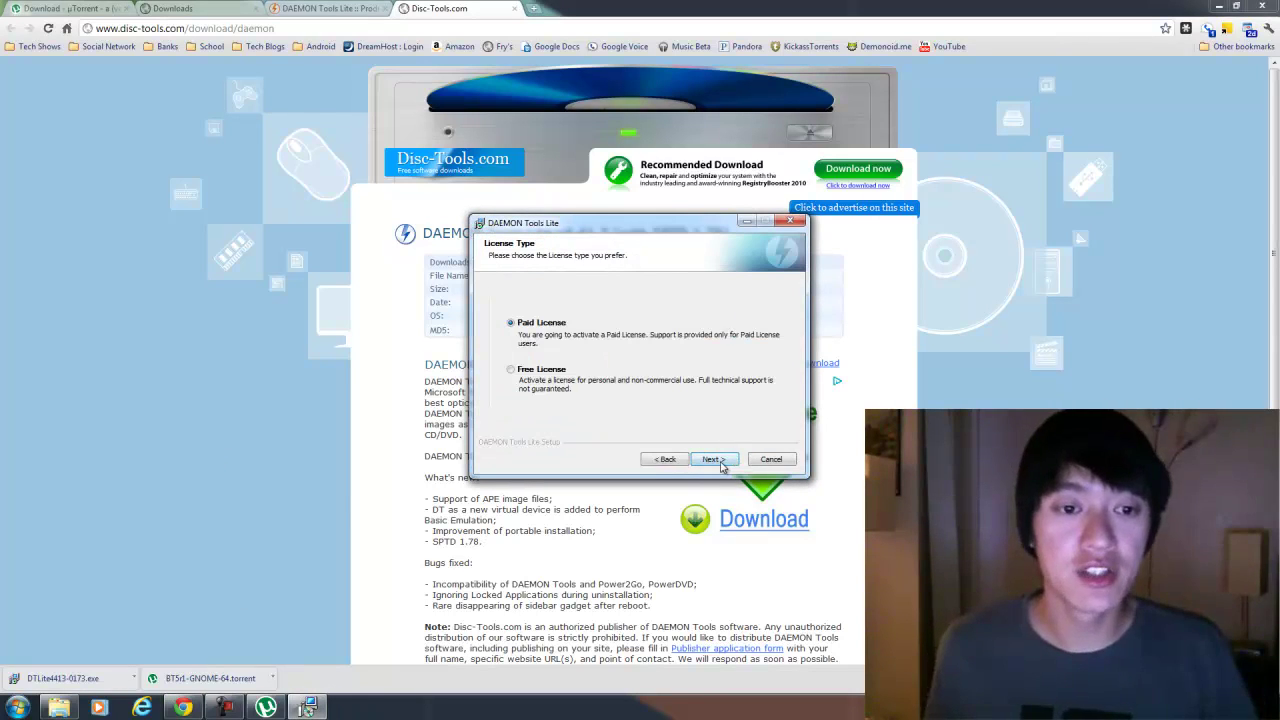
Install DAEMON Tools Lite in the default folder with the Free License, leaving out SPTD 1.78 and the Advanced Registry Optimizer
left_click(545, 372)
left_click(712, 458)
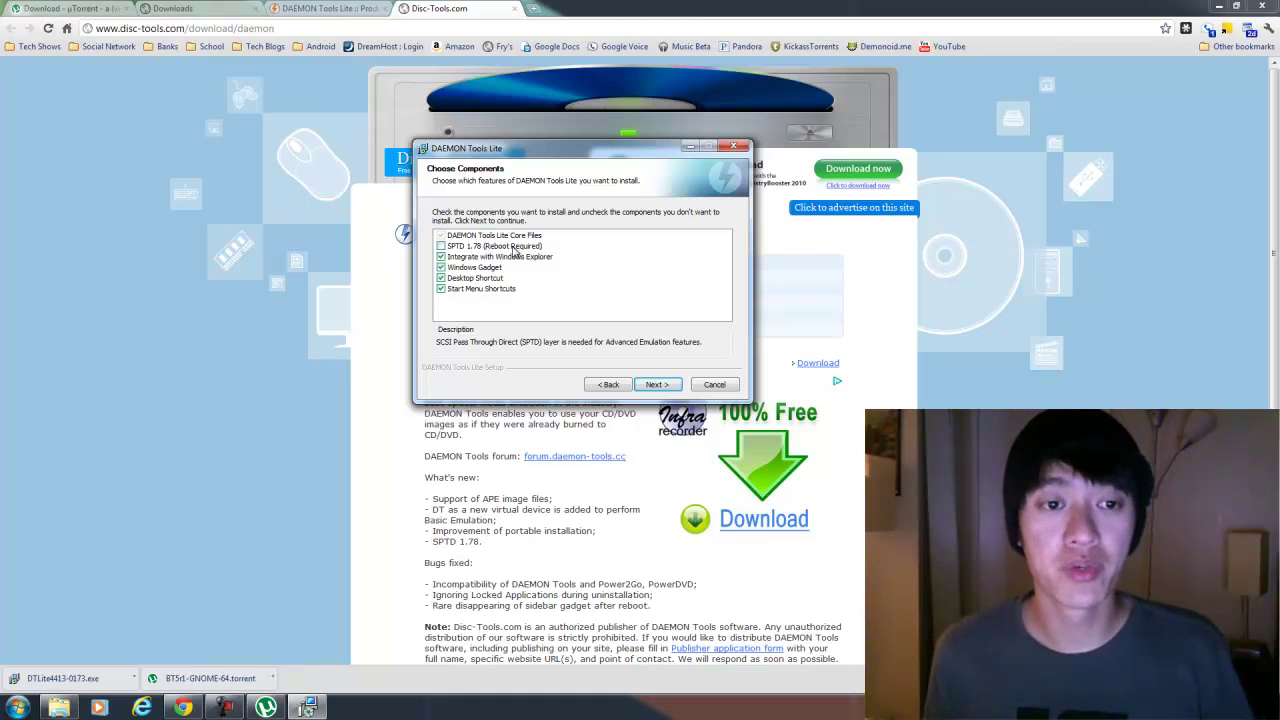
left_click(659, 389)
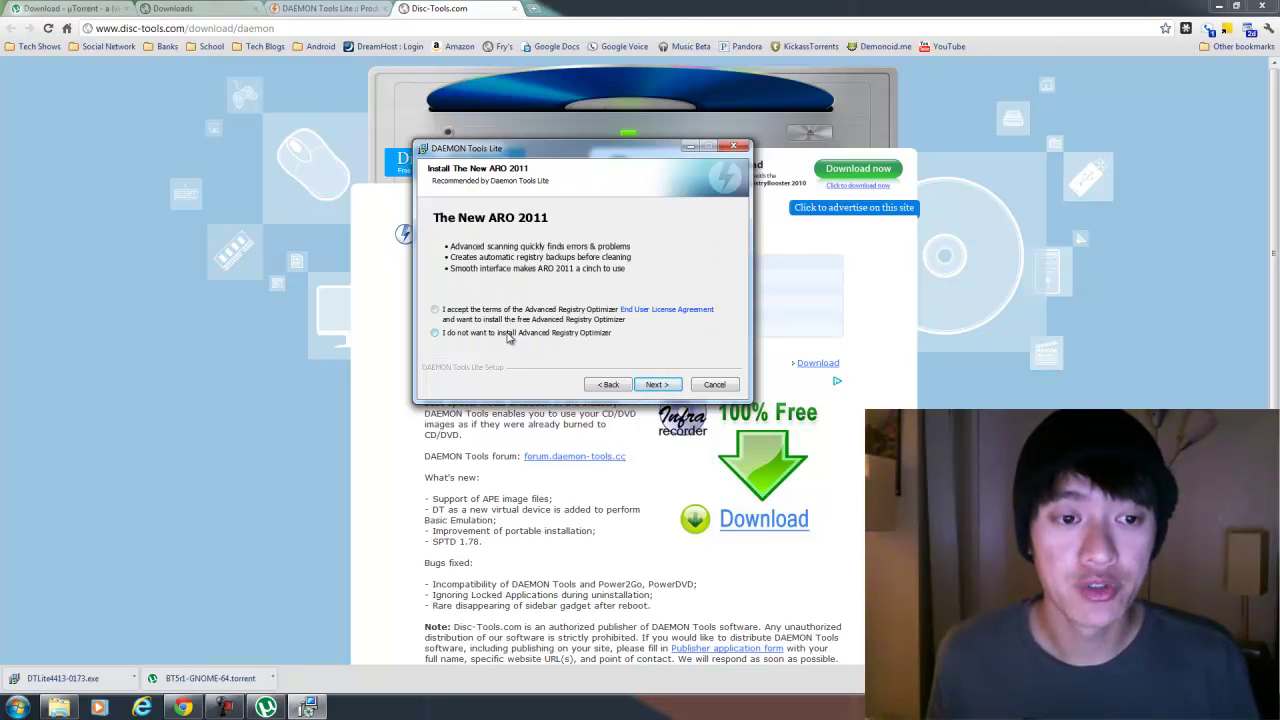
left_click(669, 392)
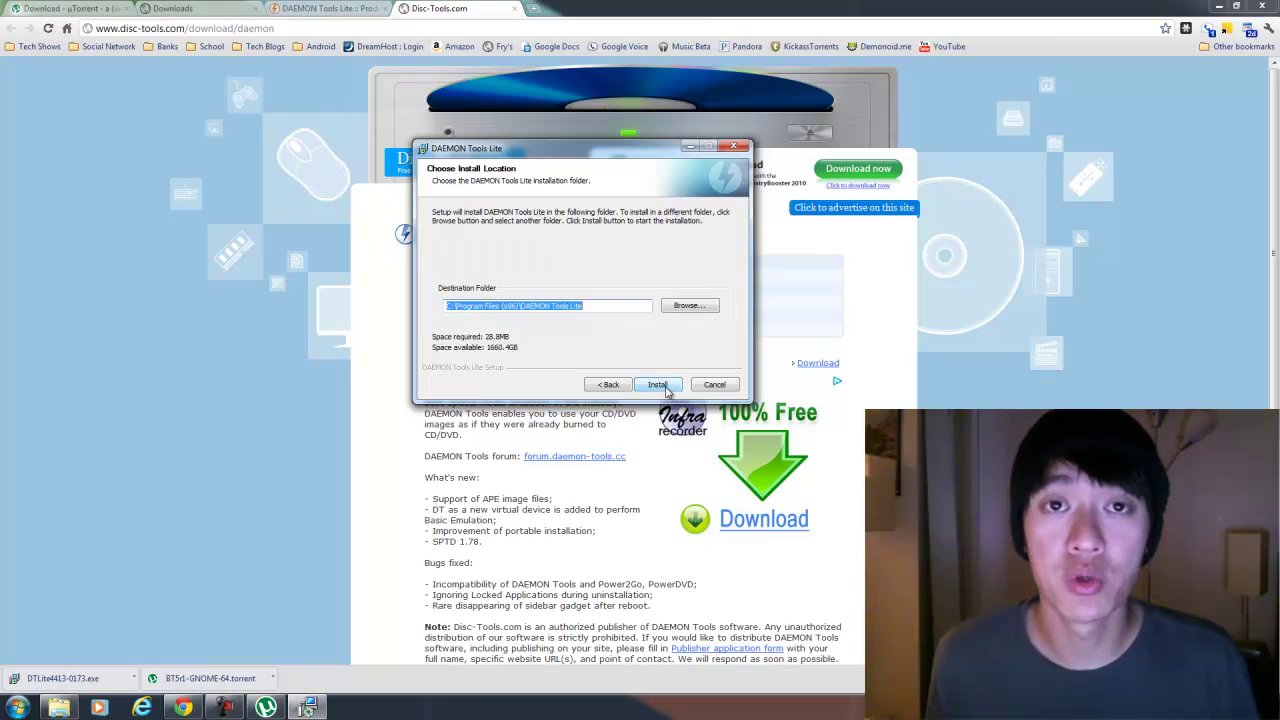
left_click(667, 391)
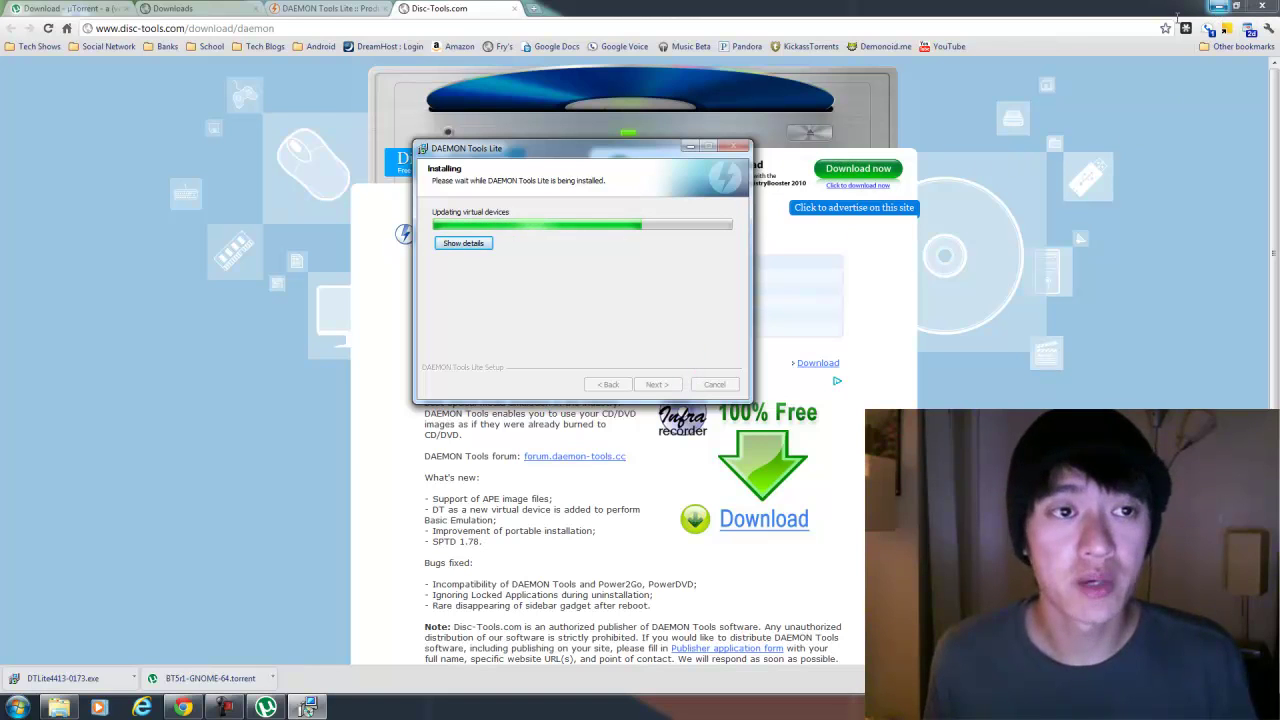
left_click(317, 14)
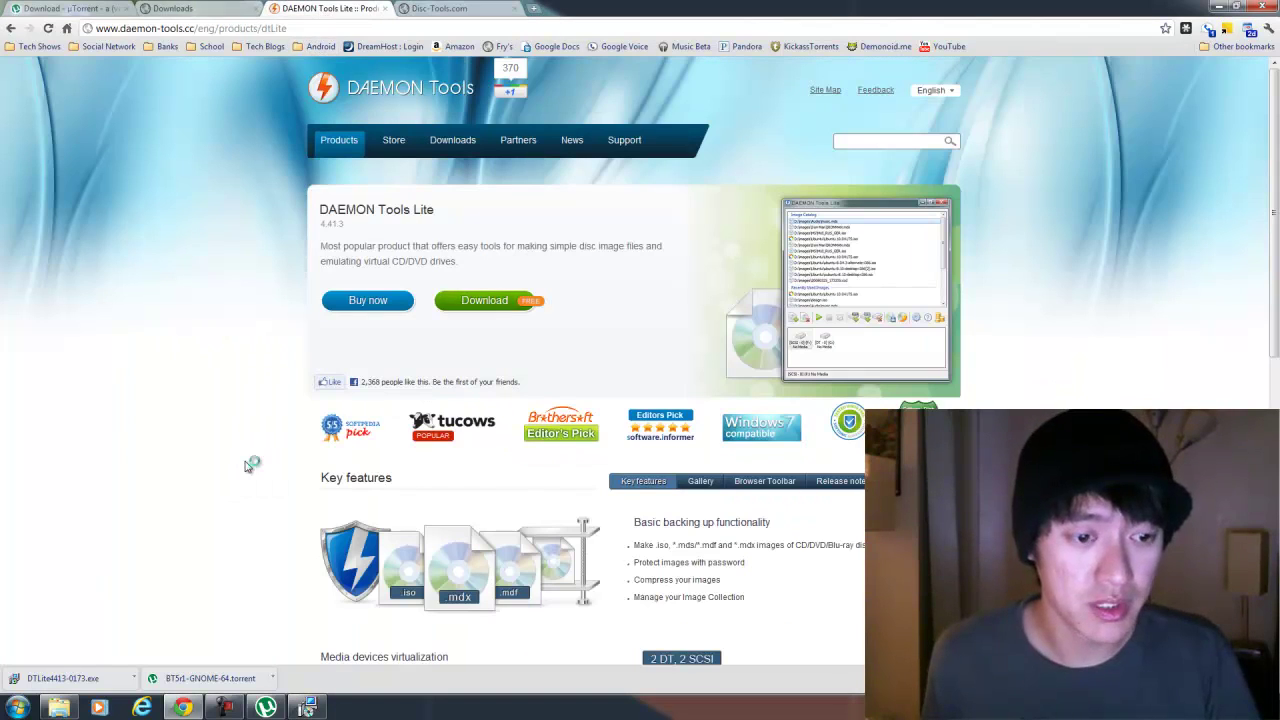
Check the BT5r1-GNOME-64 download's progress in µTorrent and minimize its window
left_click(266, 707)
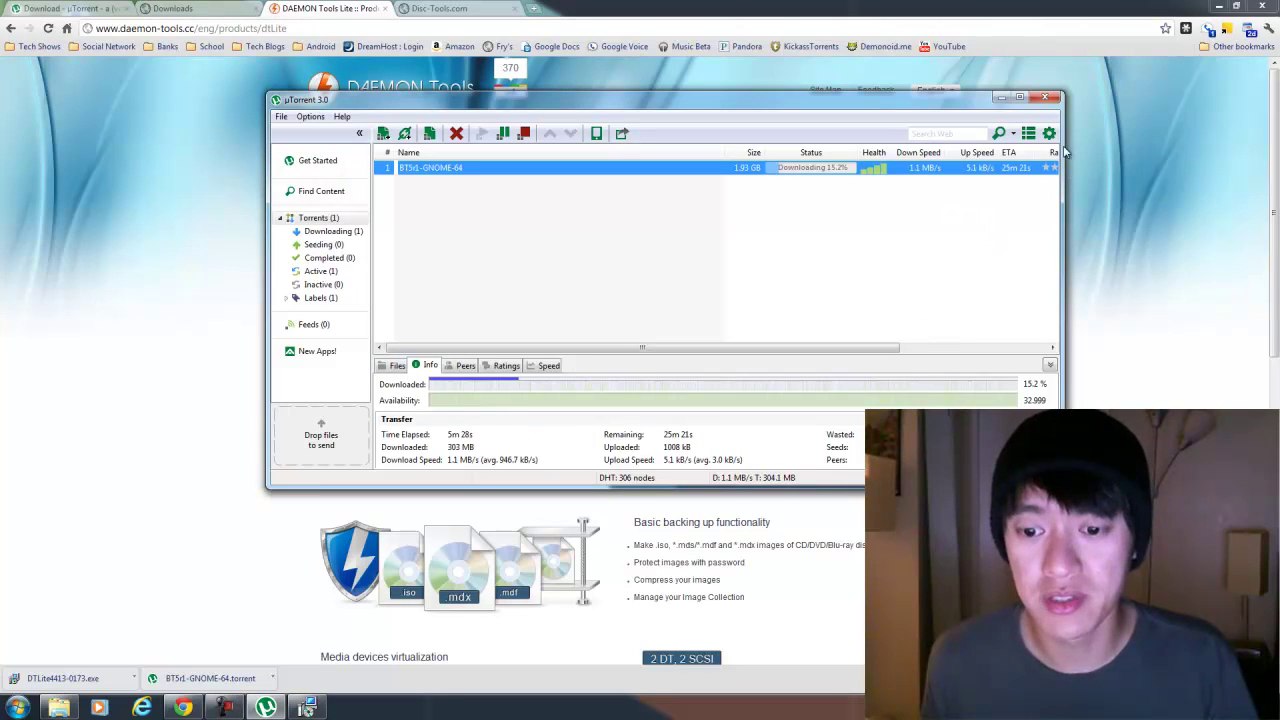
left_click(1003, 97)
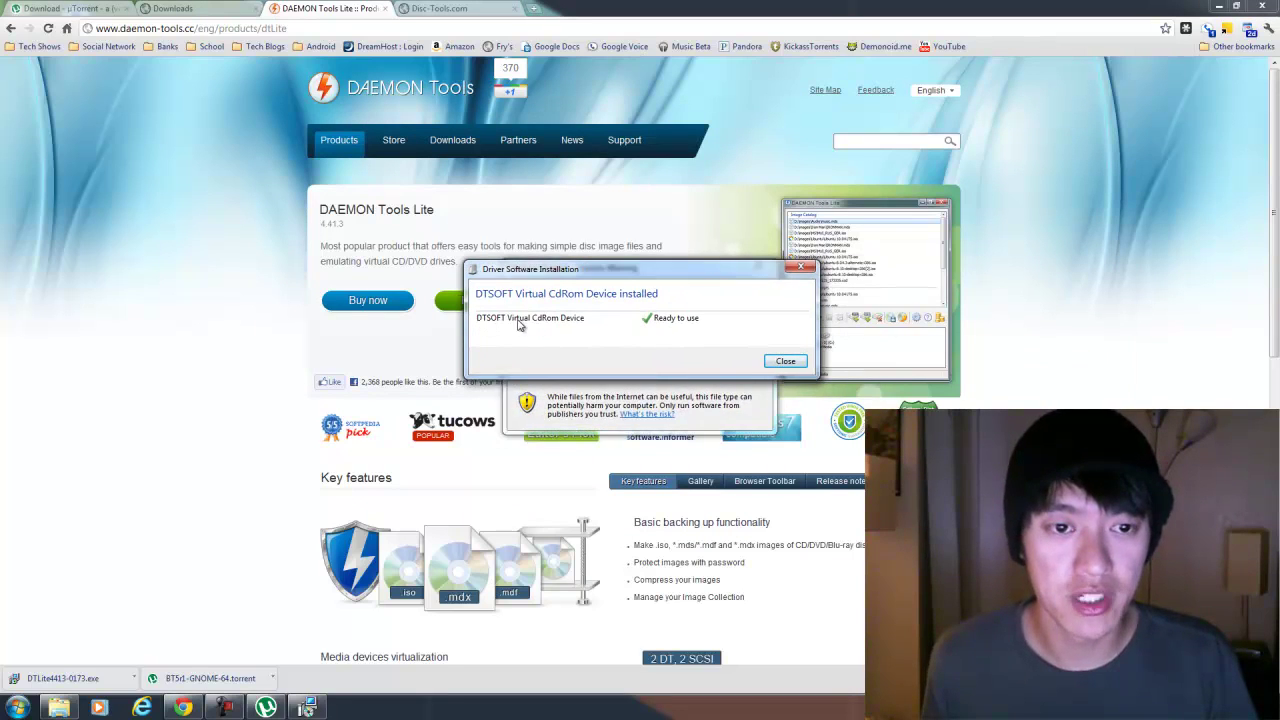
Decline the DT.gadget desktop gadget, dismiss the driver installation notice, and finish the setup wizard with Run DAEMON Tools Lite enabled
left_click_drag(598, 272, 748, 129)
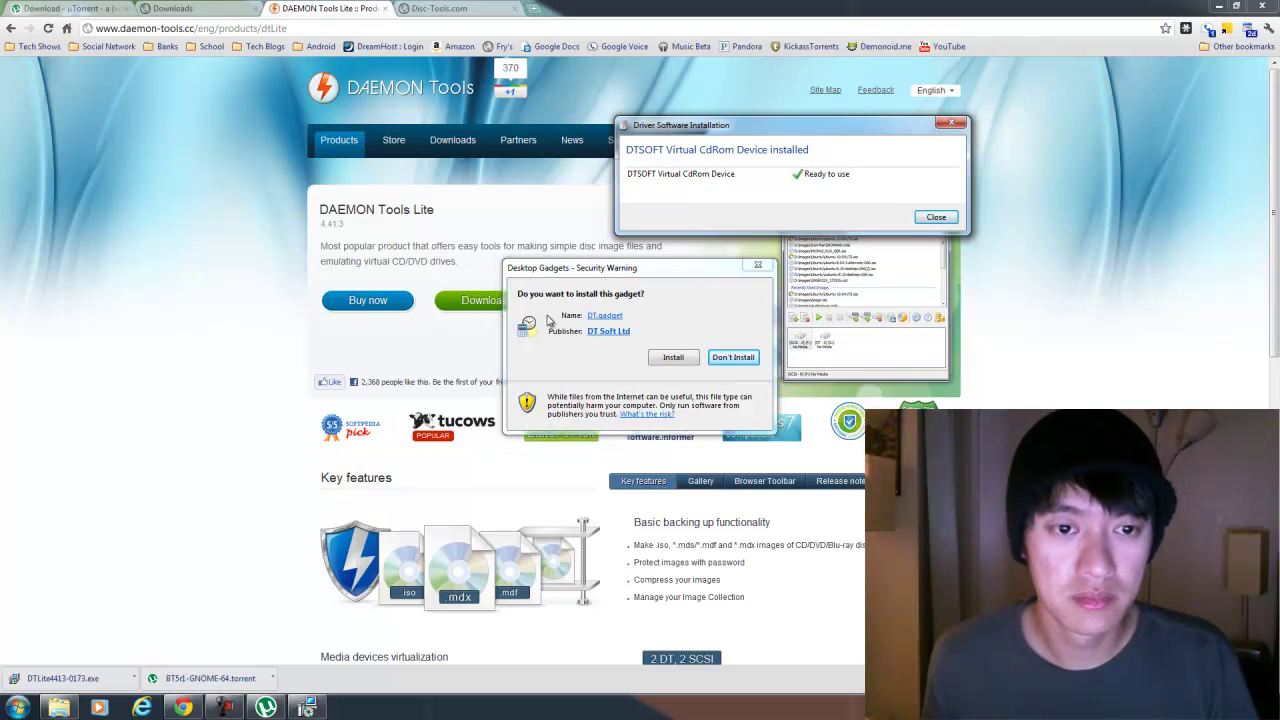
left_click(733, 357)
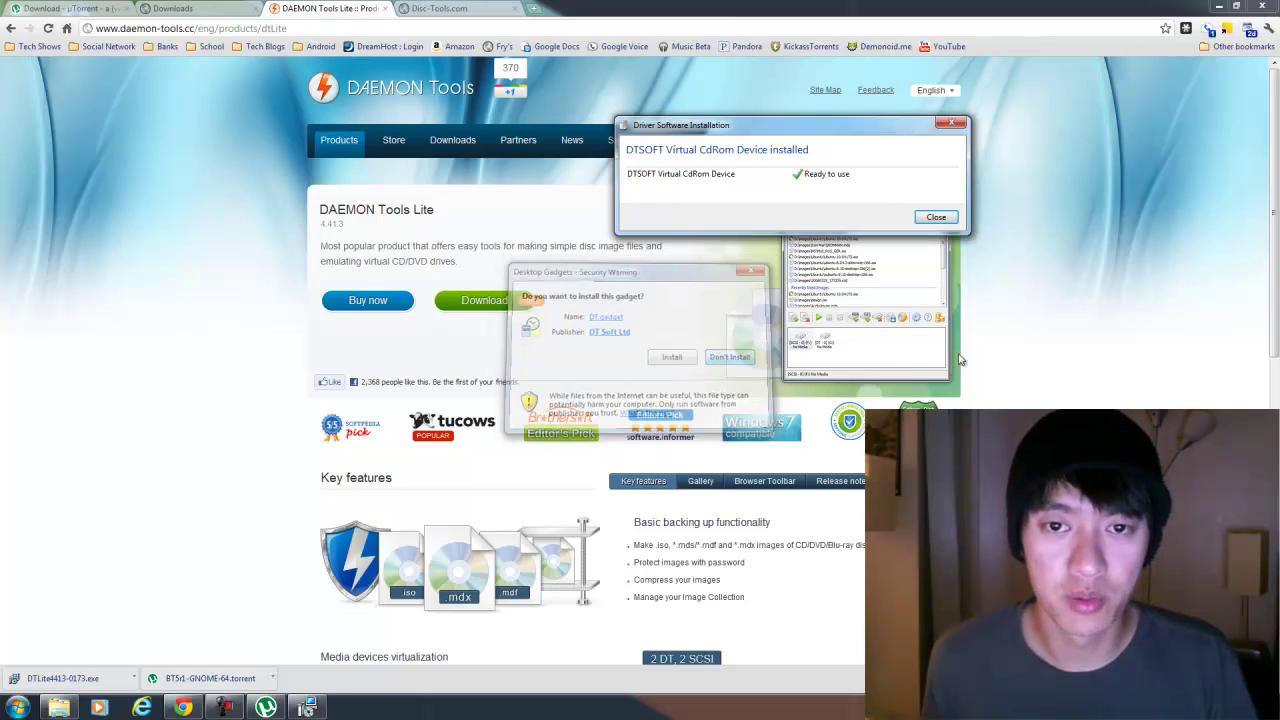
left_click(945, 216)
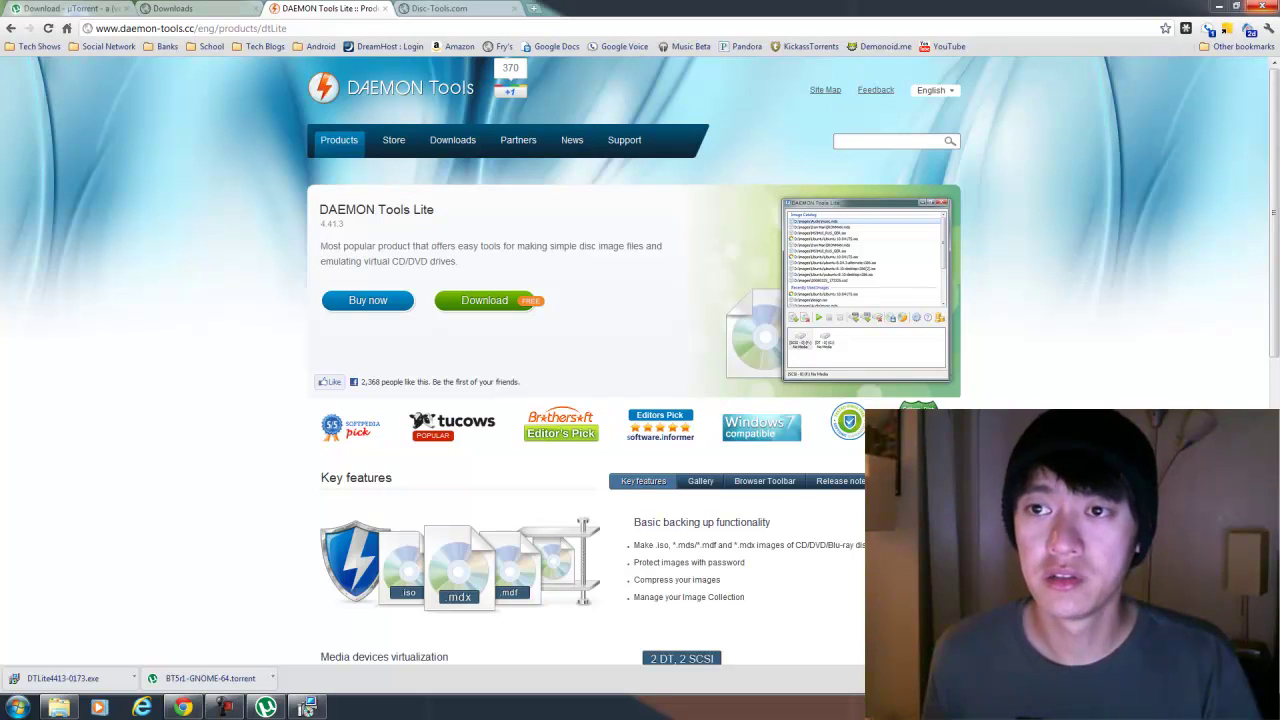
left_click(1219, 5)
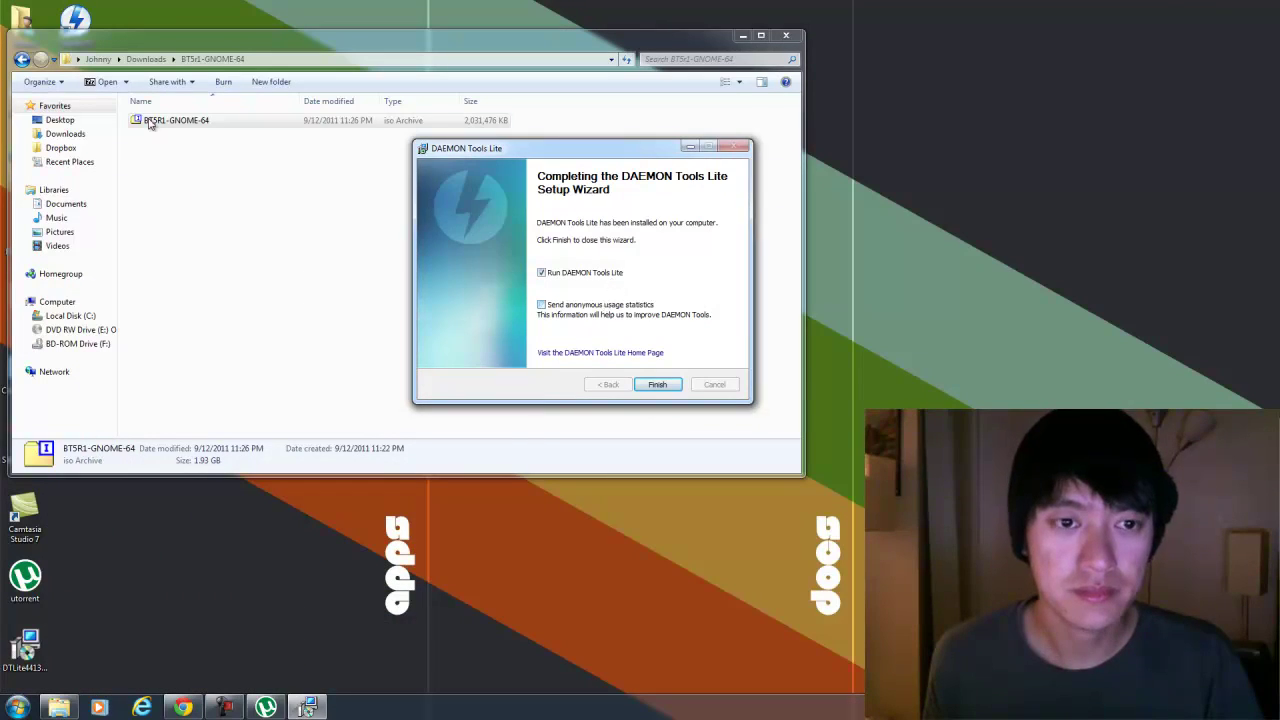
key("Return")
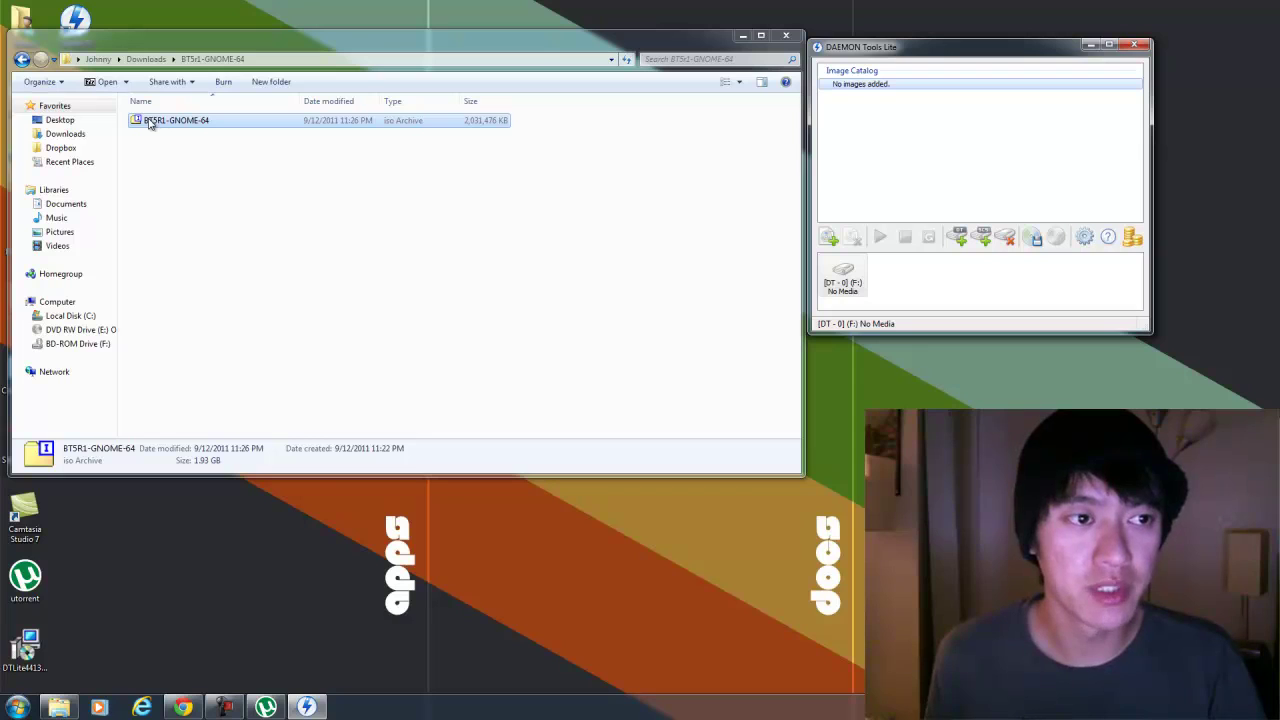
Add BT5R1-GNOME-64.iso from its Downloads folder to the DAEMON Tools Lite image catalog and try to mount it
left_click_drag(153, 124, 909, 126)
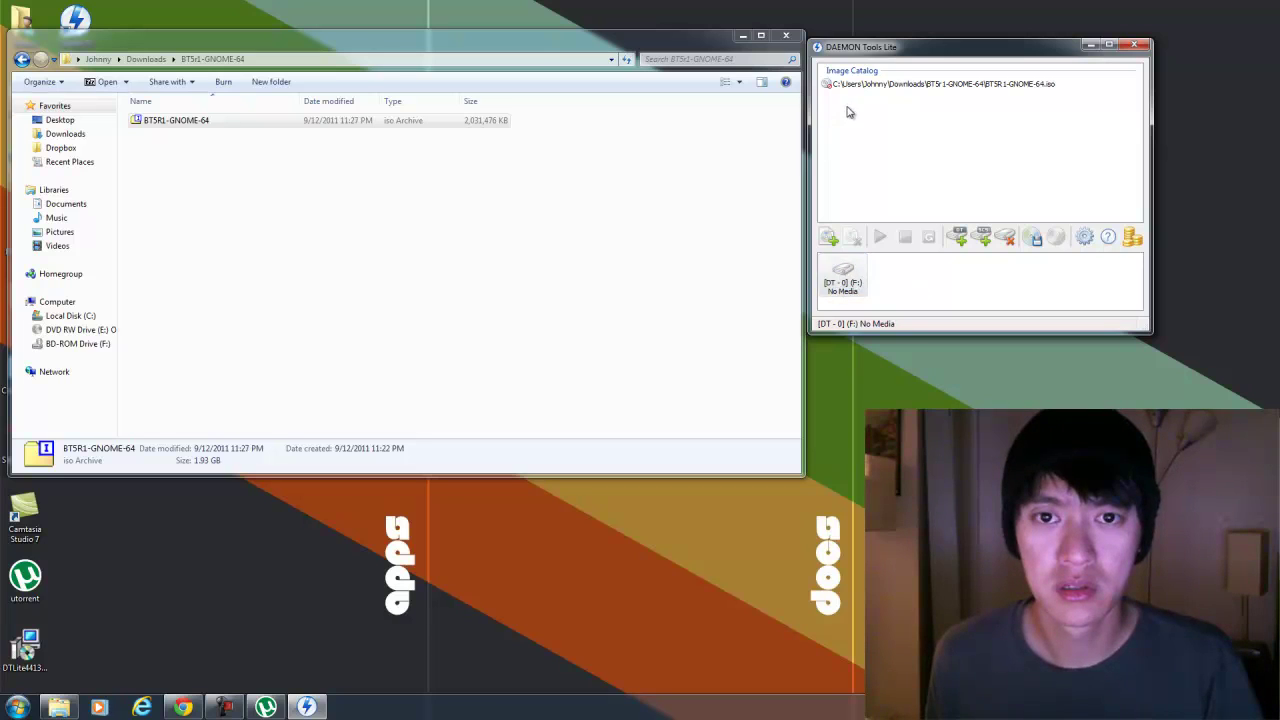
left_click(890, 85)
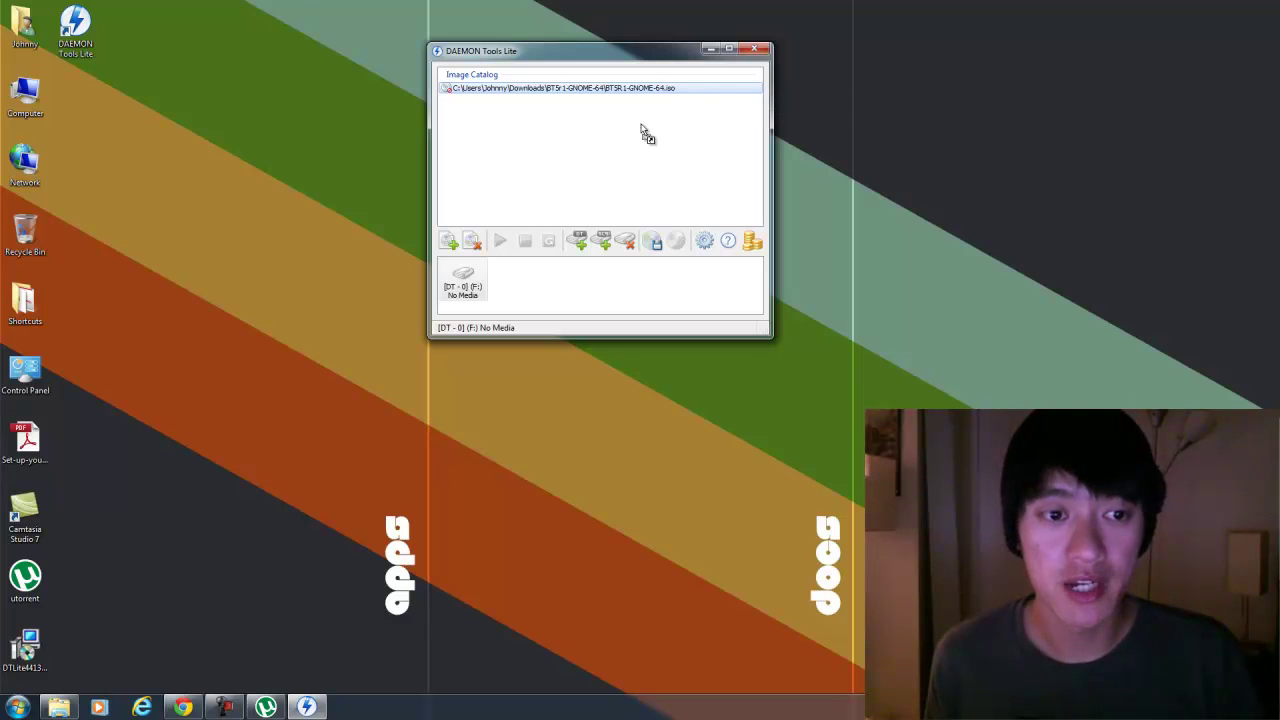
left_click_drag(641, 125, 641, 125)
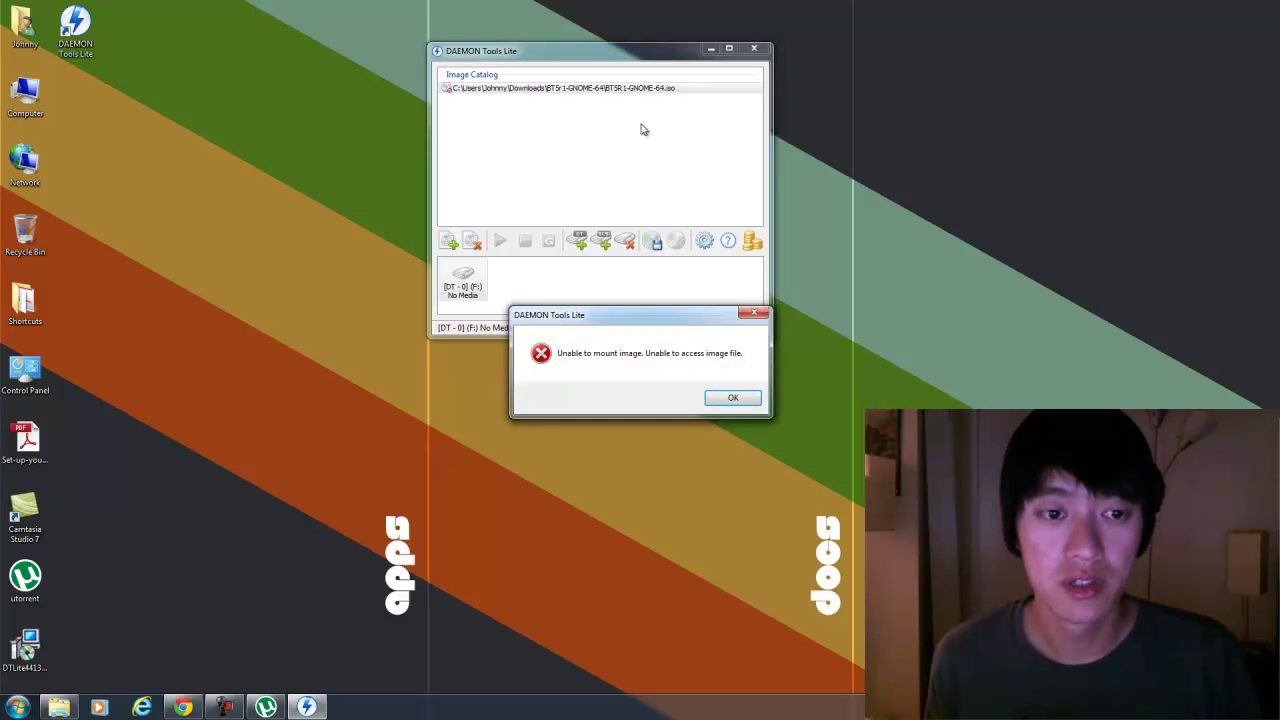
key("Return")
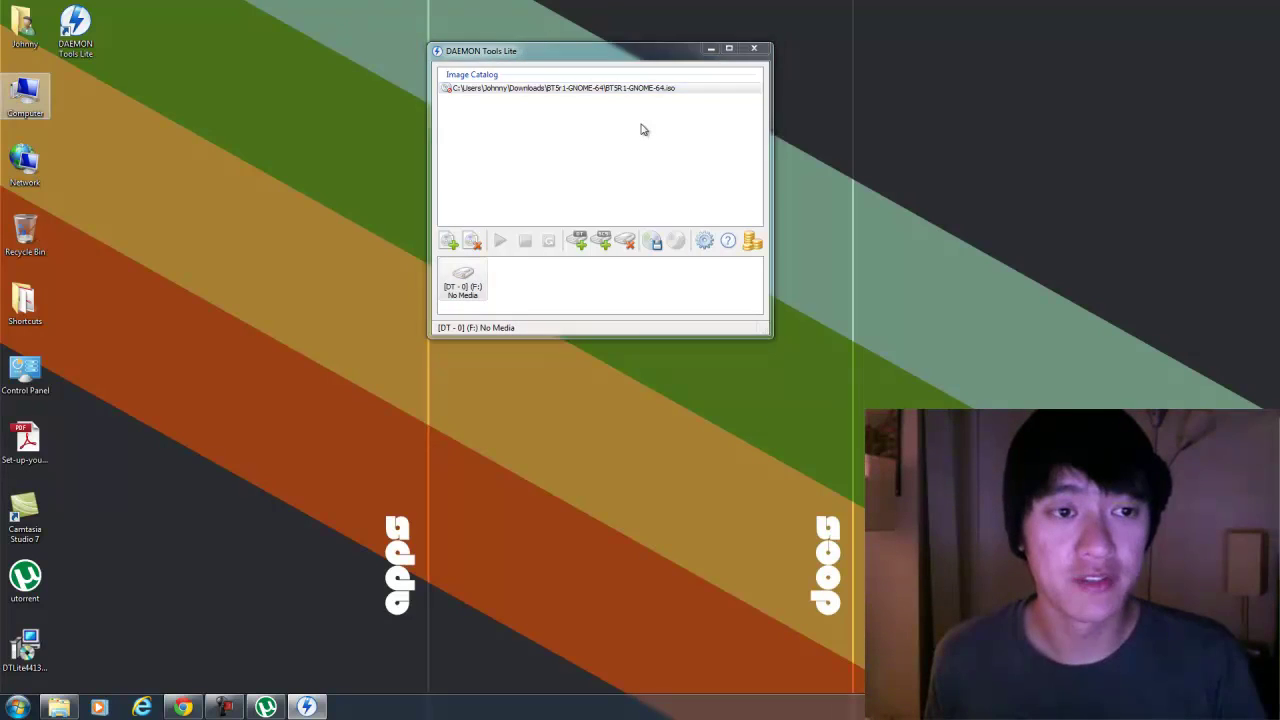
Open the Computer window beside DAEMON Tools Lite and examine the virtual BD-ROM Drive (F:)
key("super+e")
mouse_move(400, 52)
left_mouse_down()
mouse_move(771, 39)
mouse_move(857, 90)
mouse_move(832, 83)
left_mouse_up()
left_click_drag(600, 51, 283, 53)
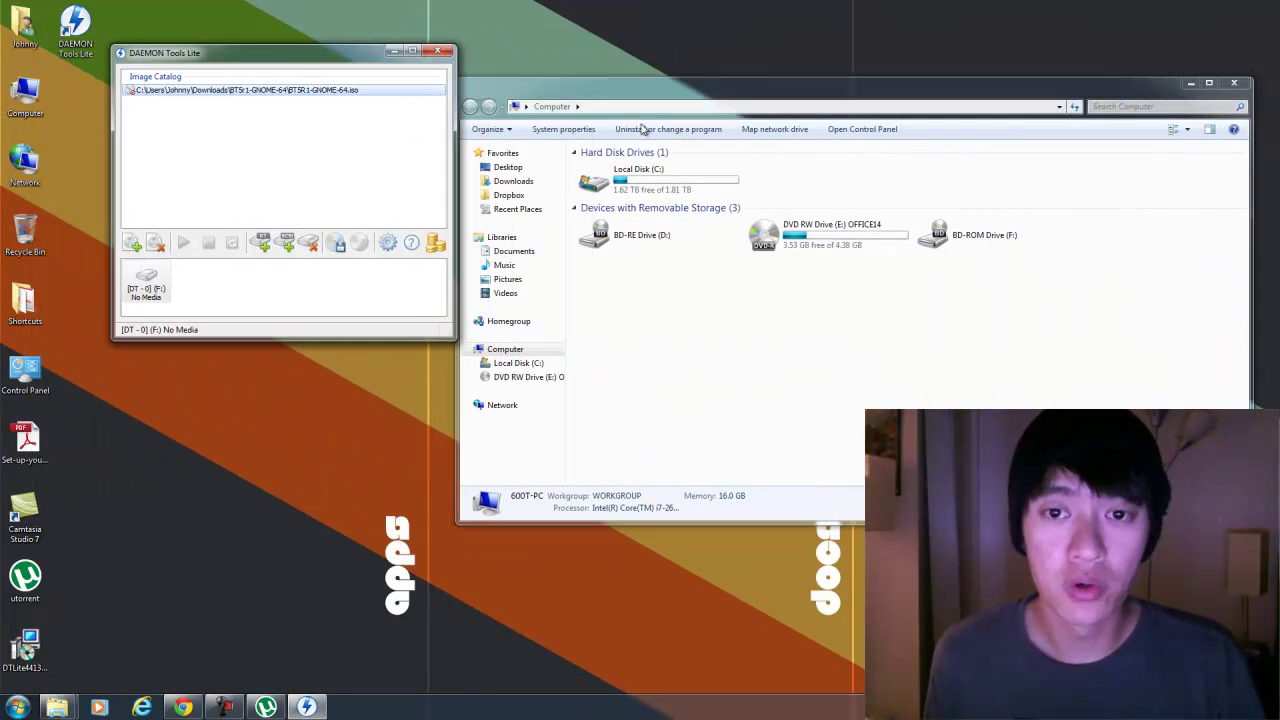
left_click_drag(832, 83, 807, 37)
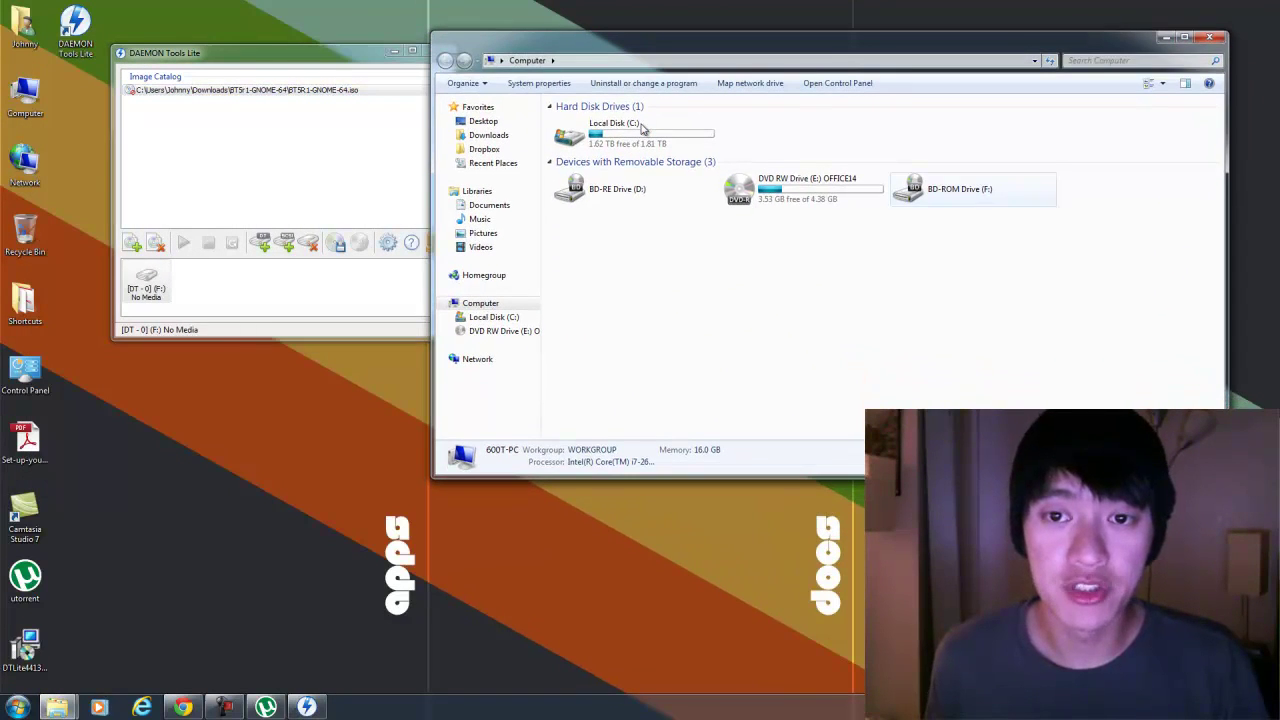
left_click(959, 189)
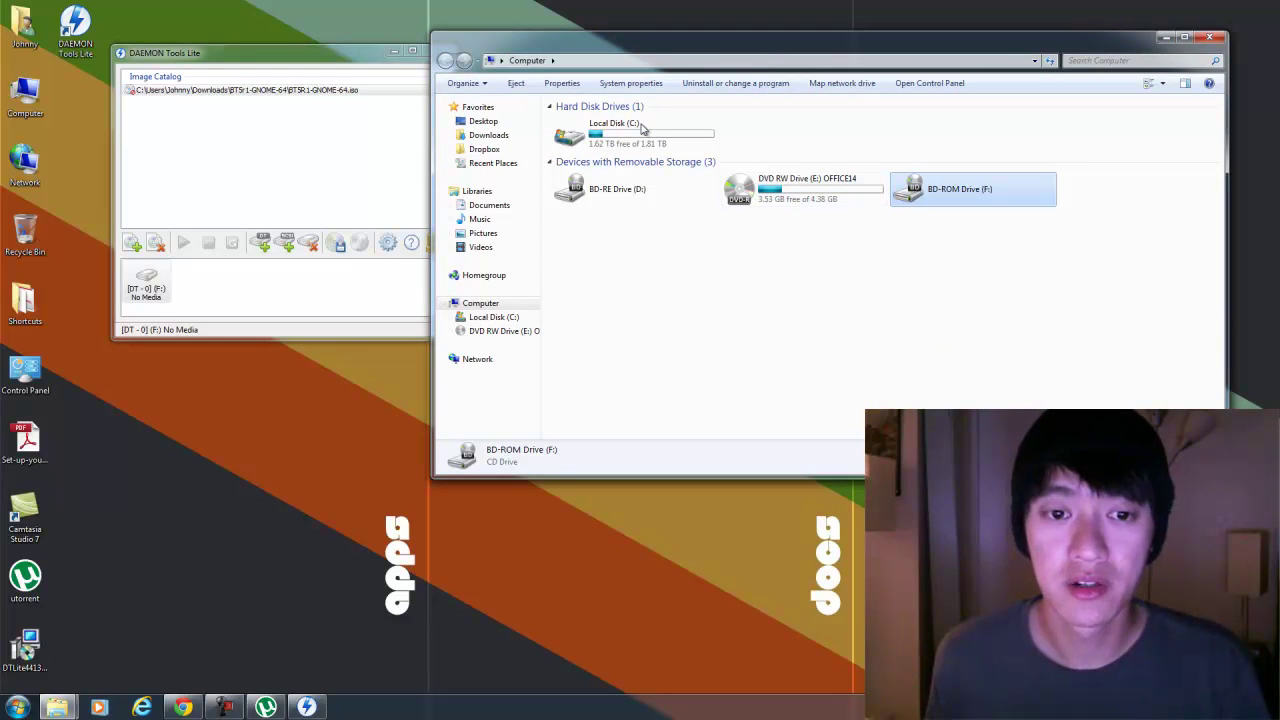
key("Return")
key("Escape")
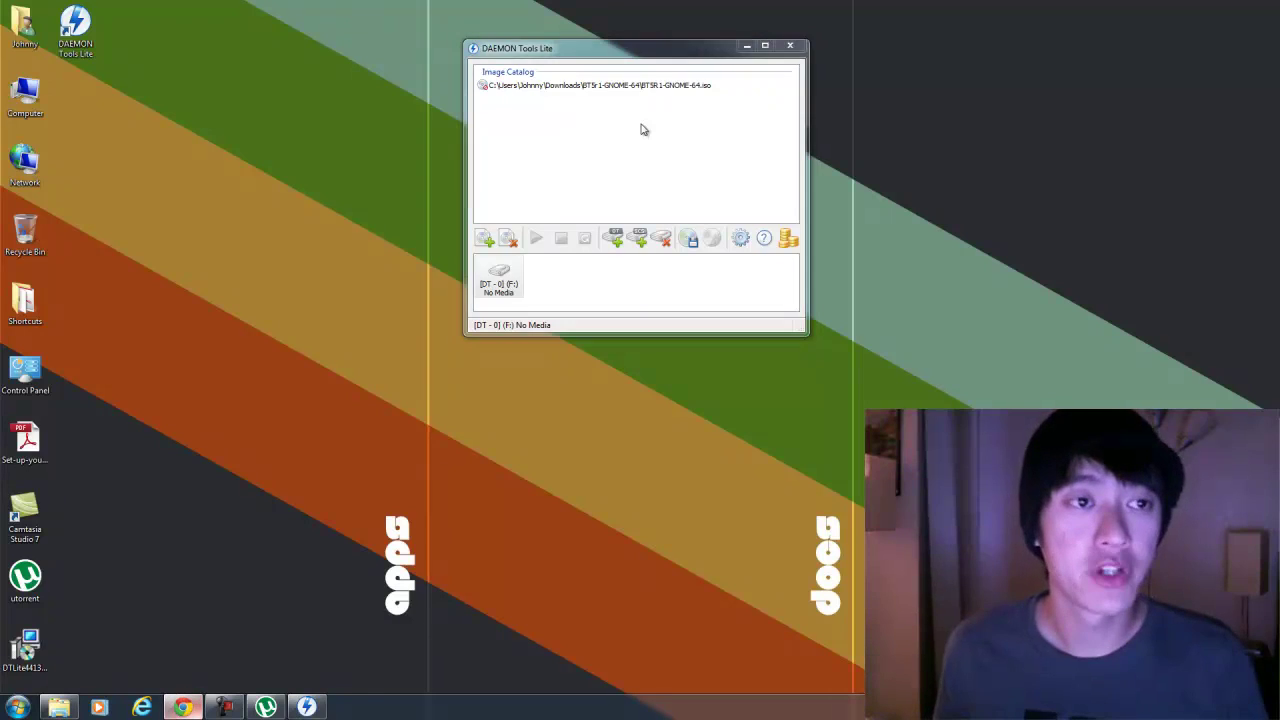
Switch to Chrome, open the KickassTorrents and Demonoid.me bookmarks in new tabs, and look through both torrent sites
key("alt+Tab")
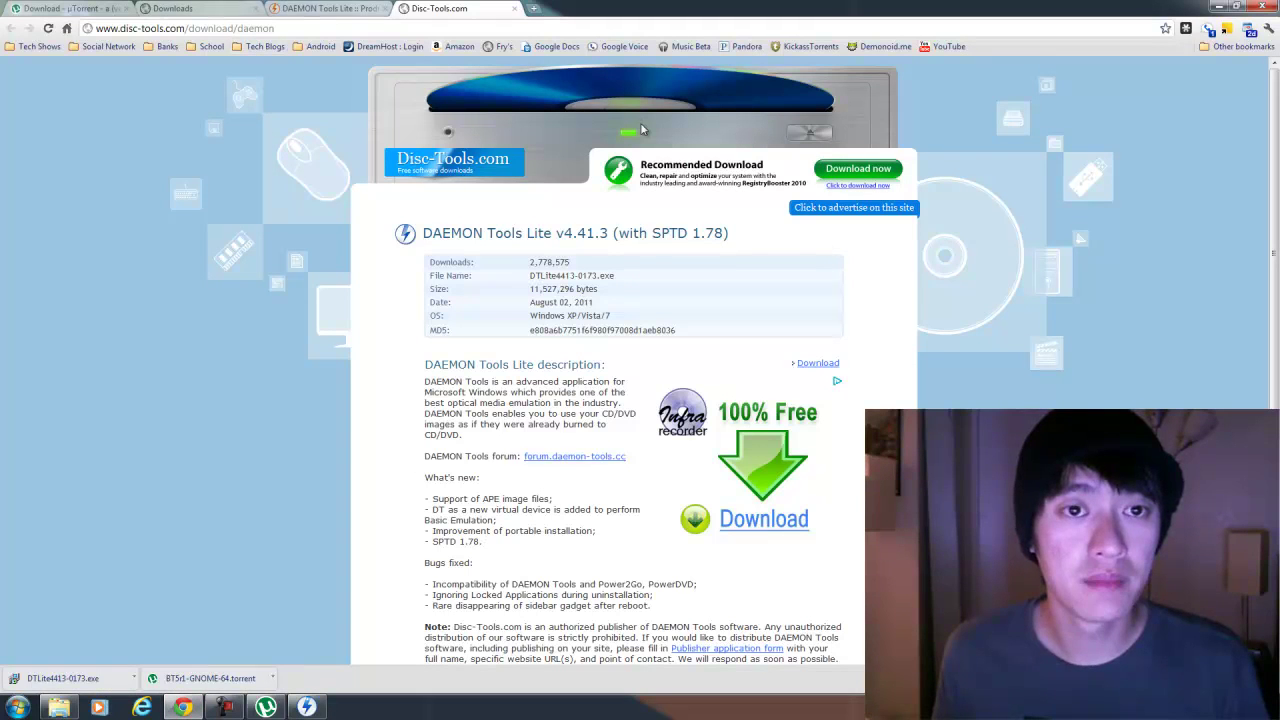
key("ctrl+t")
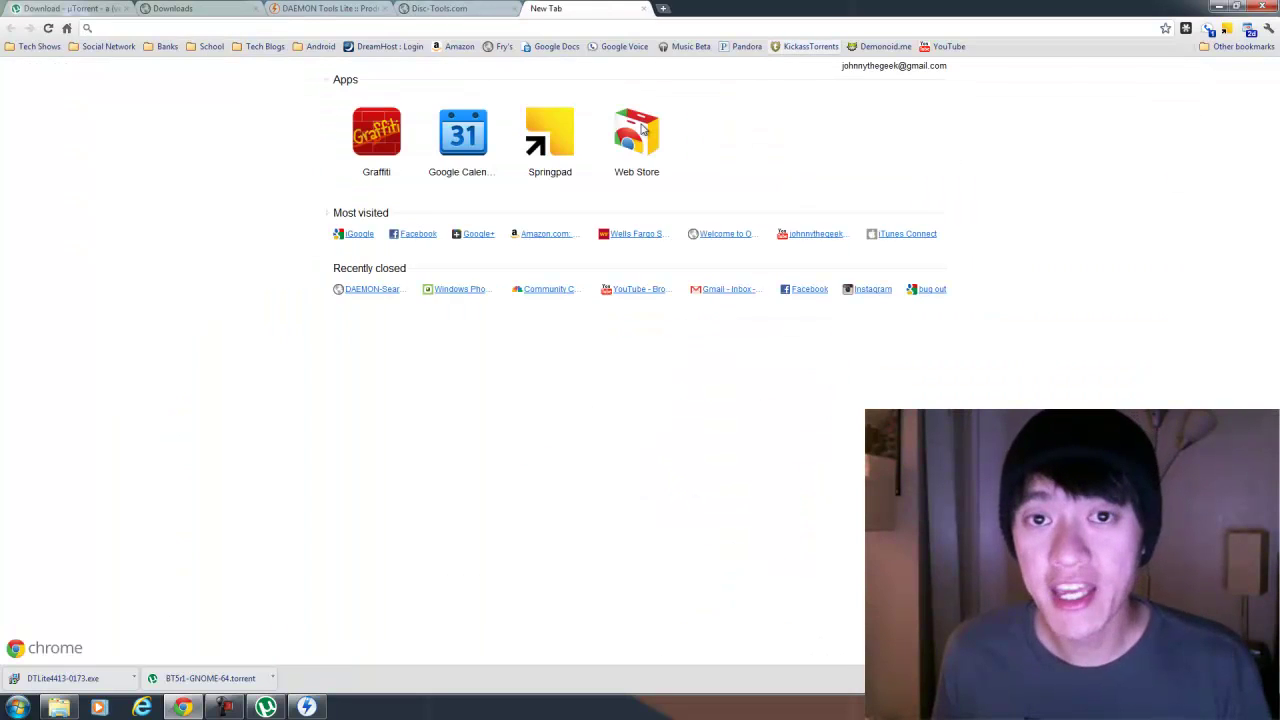
left_click(811, 46)
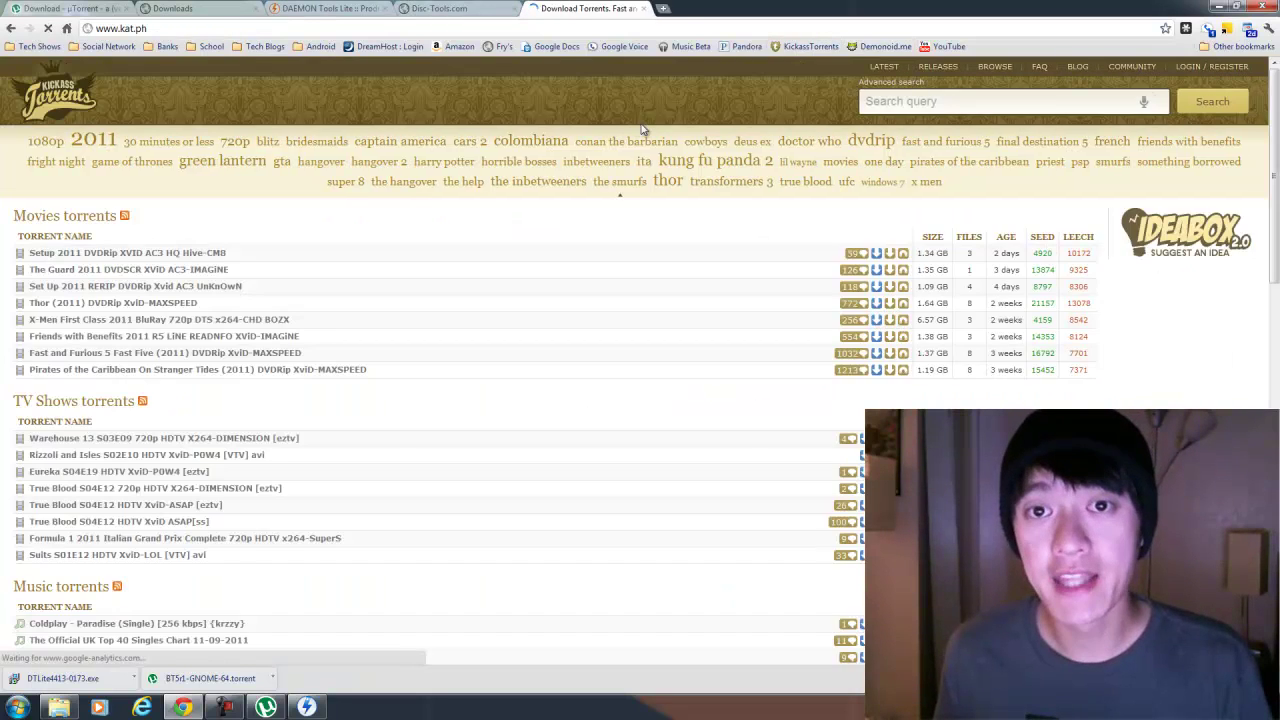
key("ctrl+t")
left_click(879, 46)
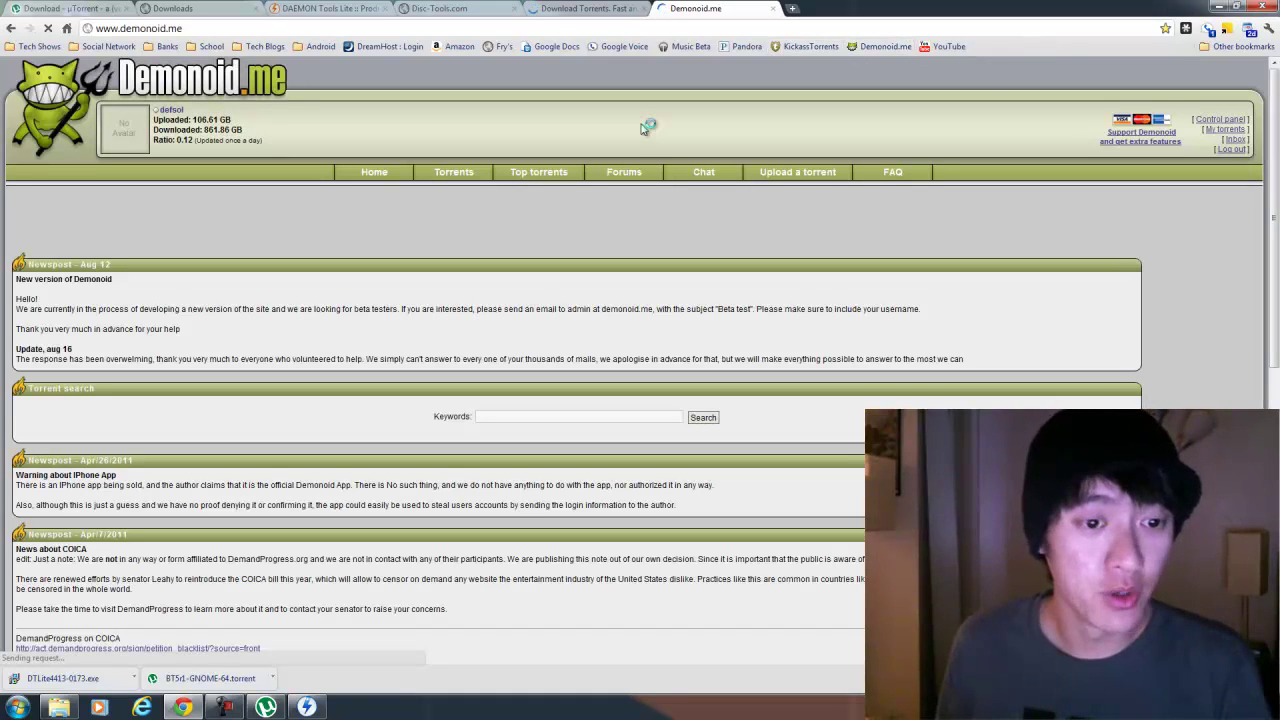
scroll(644, 127, "down", 5)
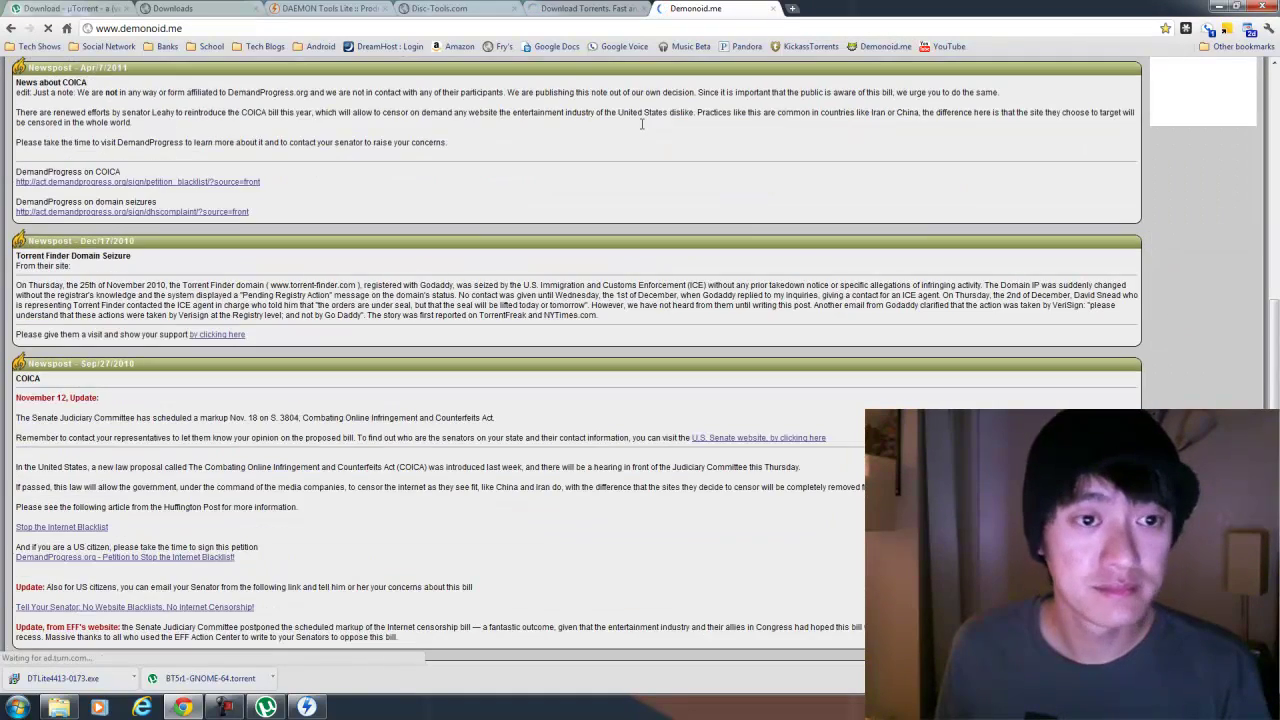
scroll(642, 124, "up", 5)
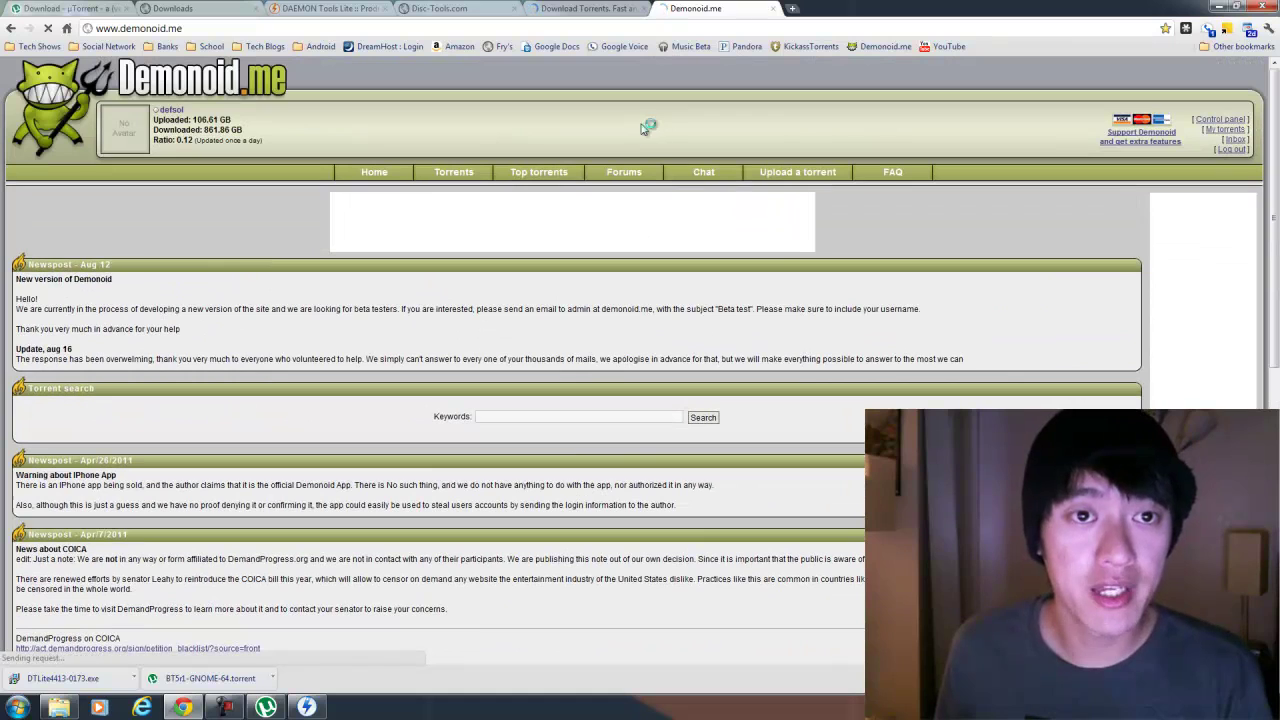
key("ctrl+shift+Tab")
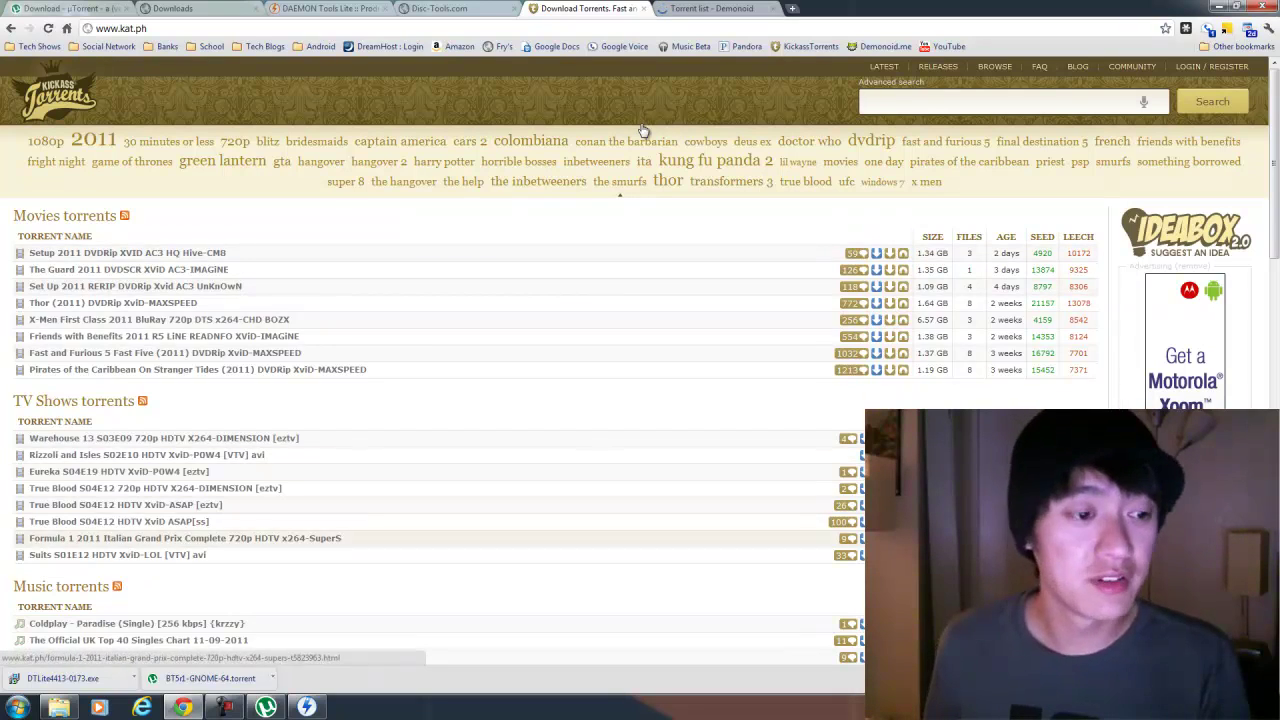
scroll(643, 130, "down", 1)
scroll(643, 130, "up", 1)
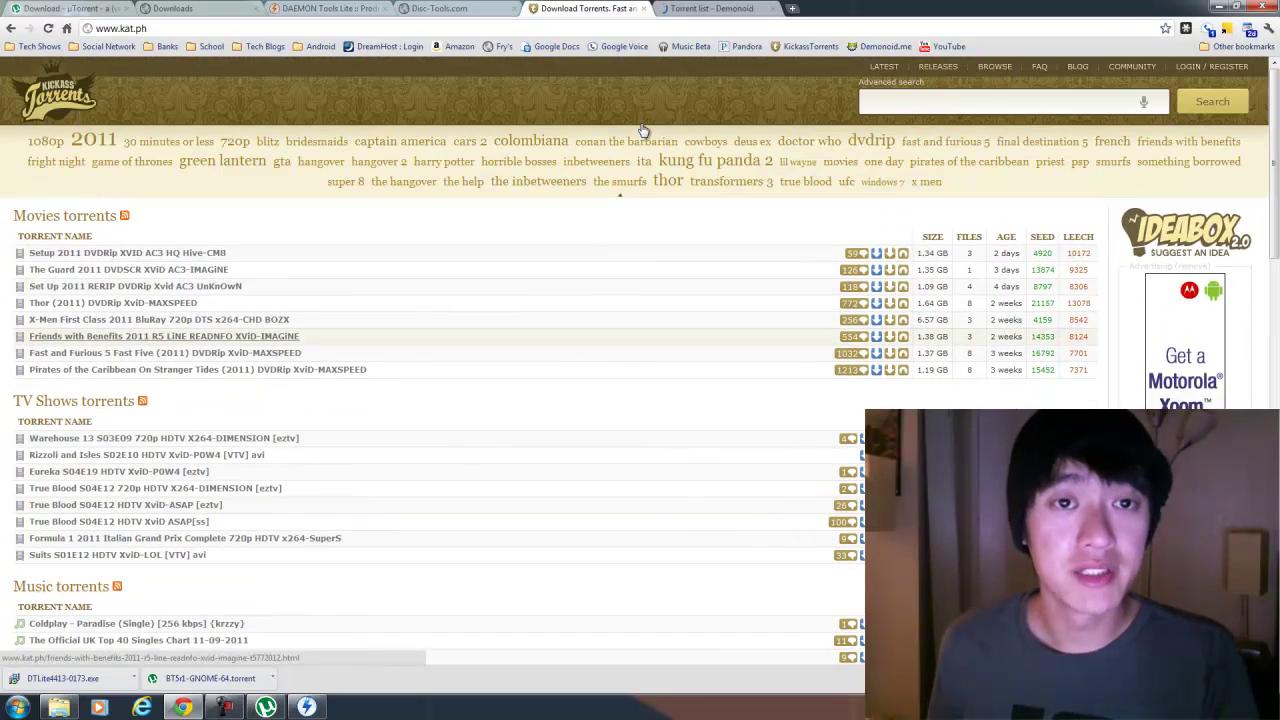
Close the KickassTorrents, Demonoid and Disc-Tools.com tabs and minimize the browser
key("ctrl+w")
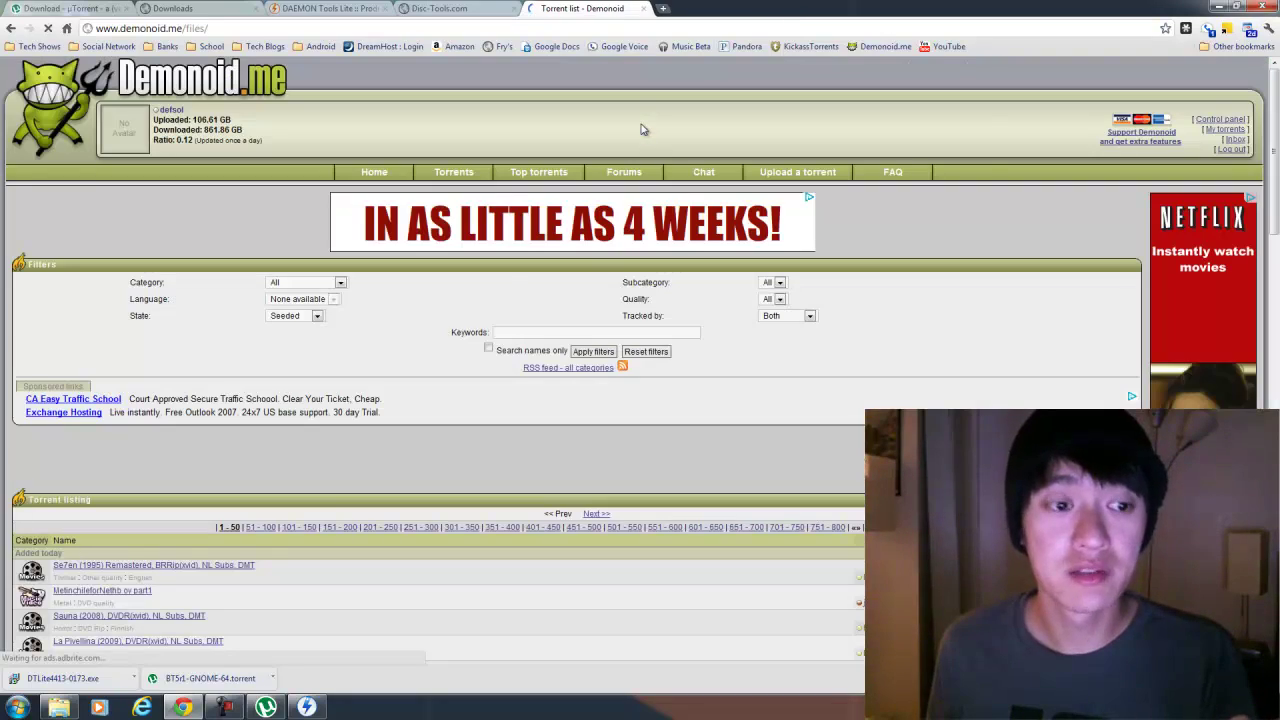
key("ctrl+w")
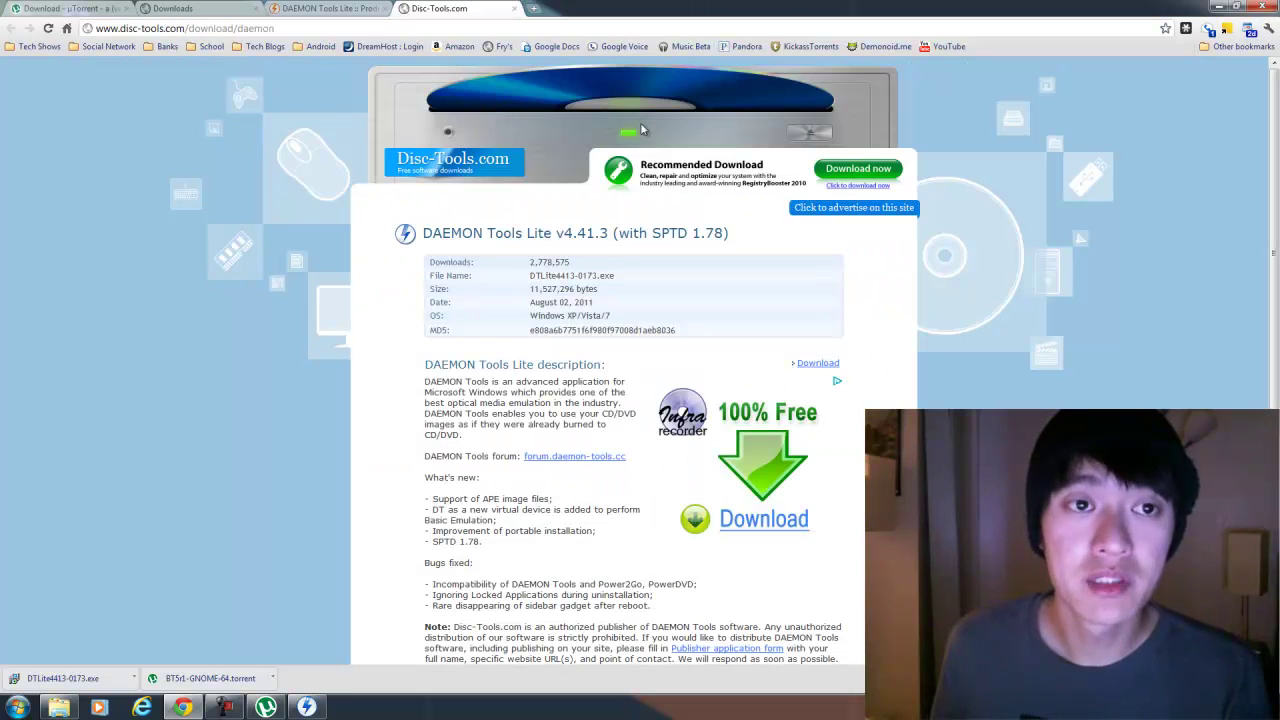
key("ctrl+w")
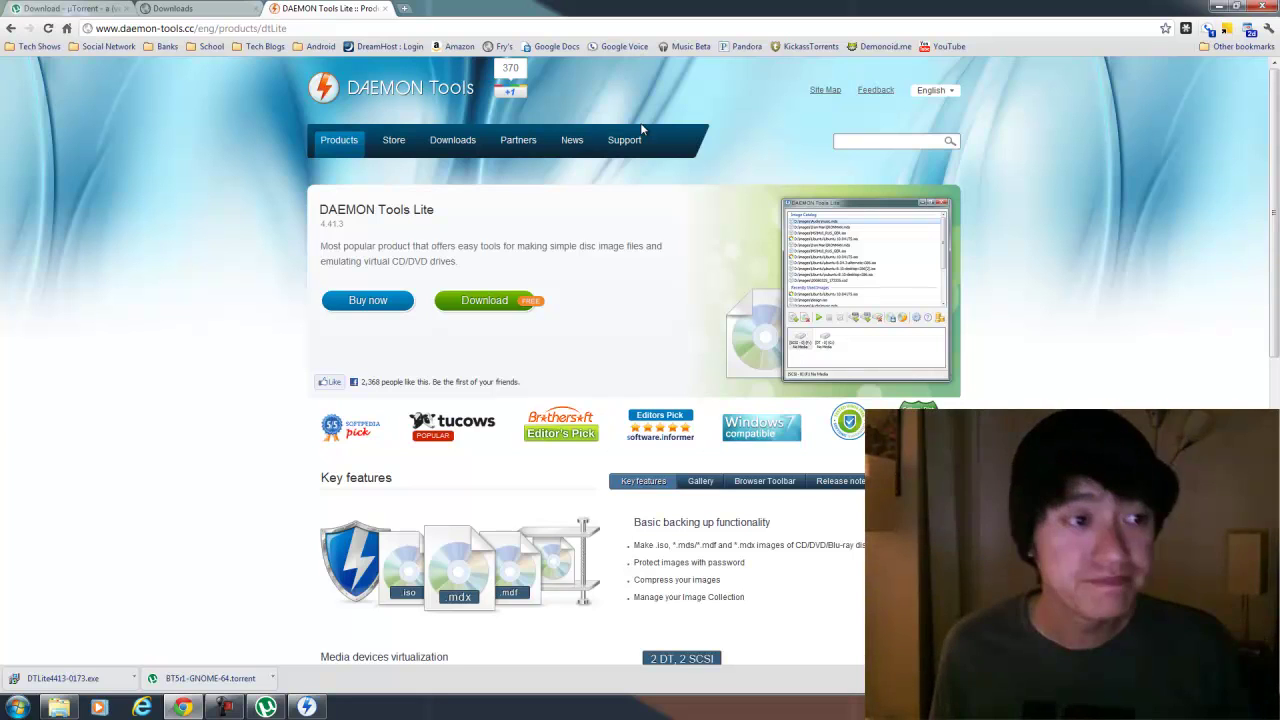
left_click(1219, 7)
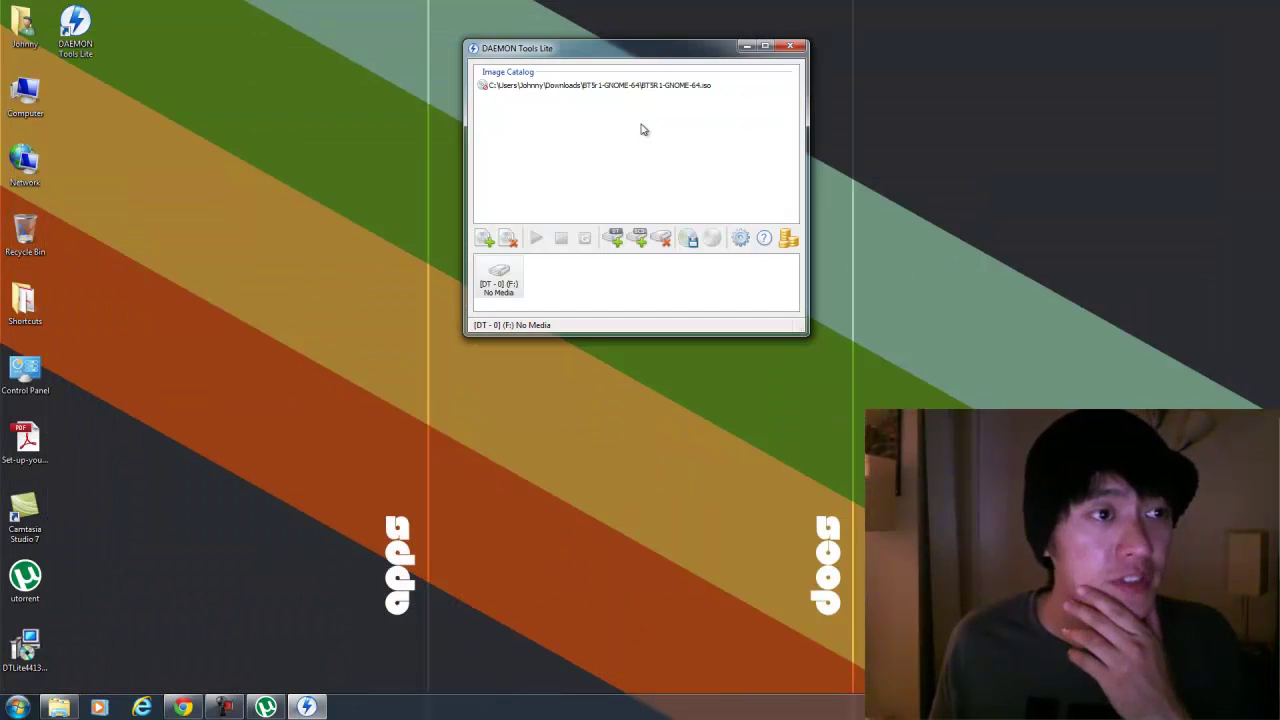
Open the file location of the DAEMON Tools Lite desktop shortcut and place the folder beside the program's window to view its files
right_click(73, 33)
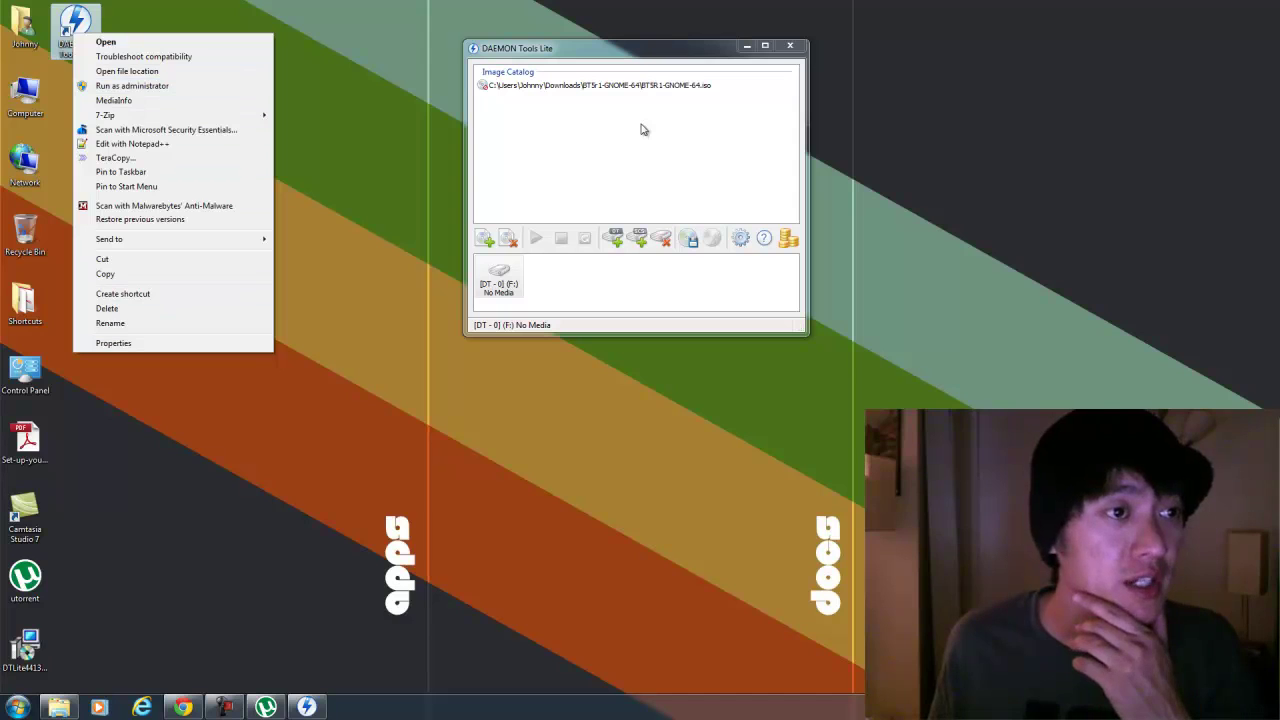
key("Escape")
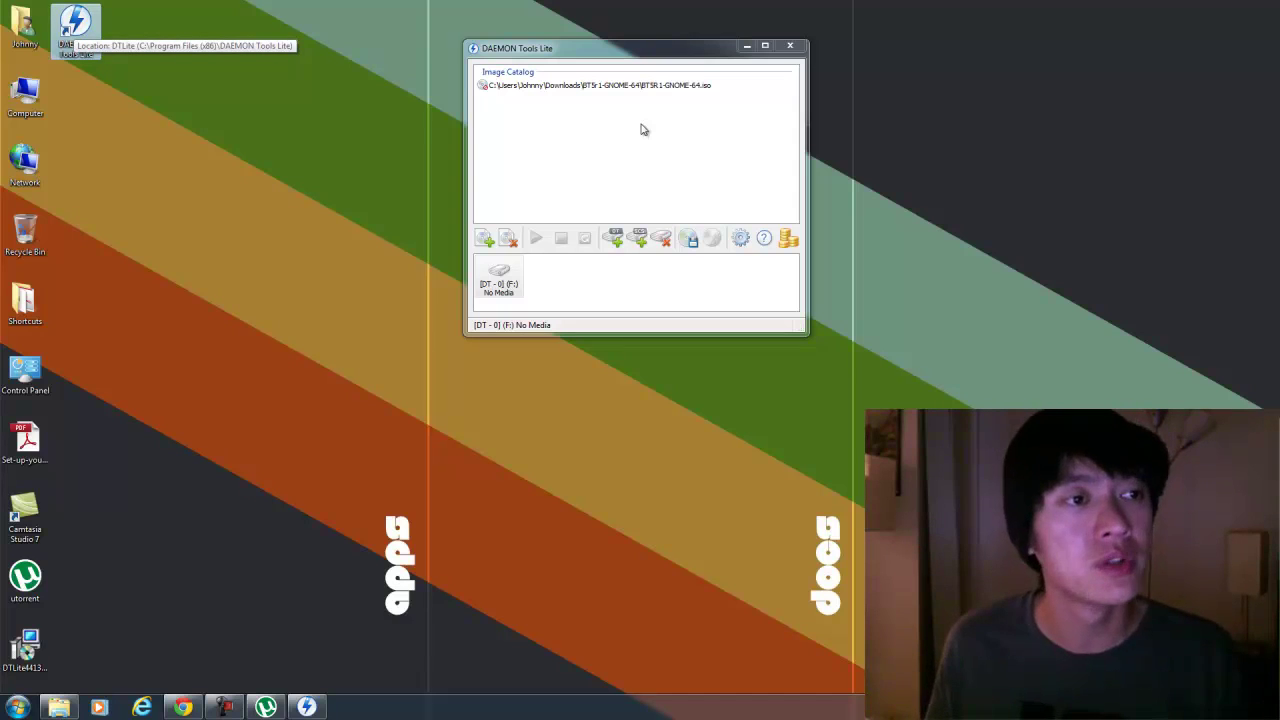
right_click(84, 21)
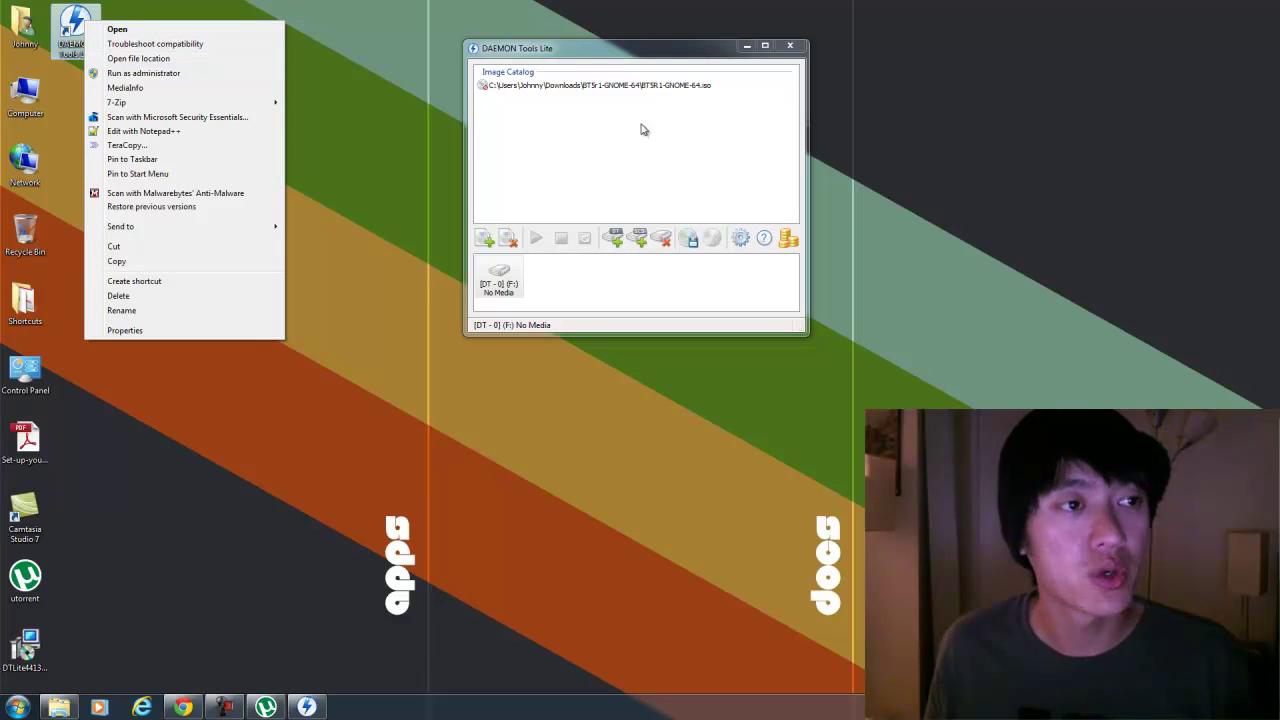
key("Escape")
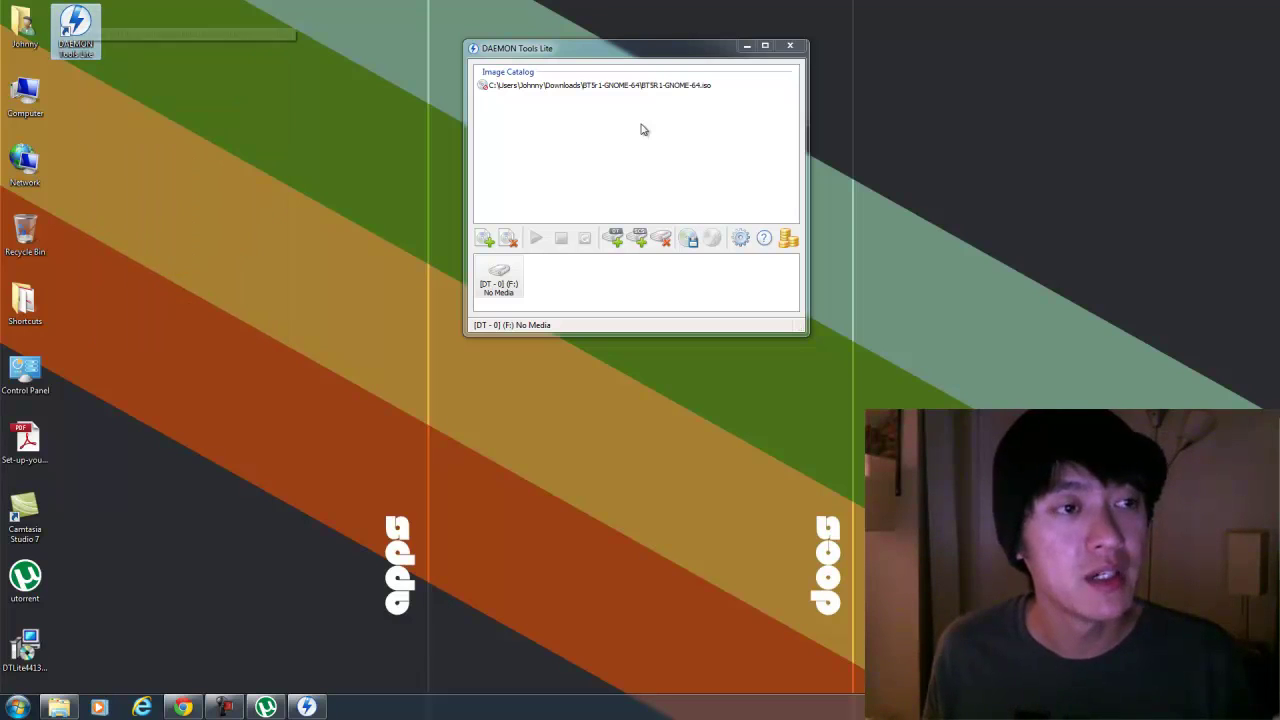
right_click(73, 15)
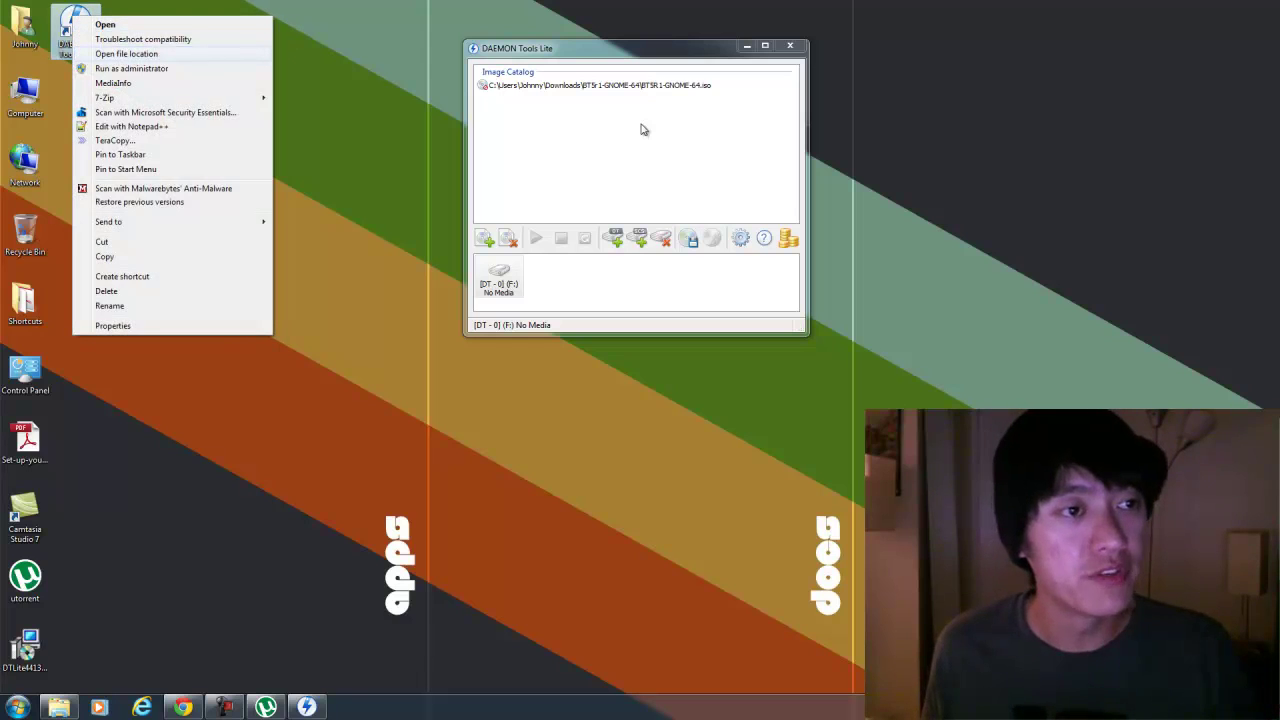
left_click(126, 53)
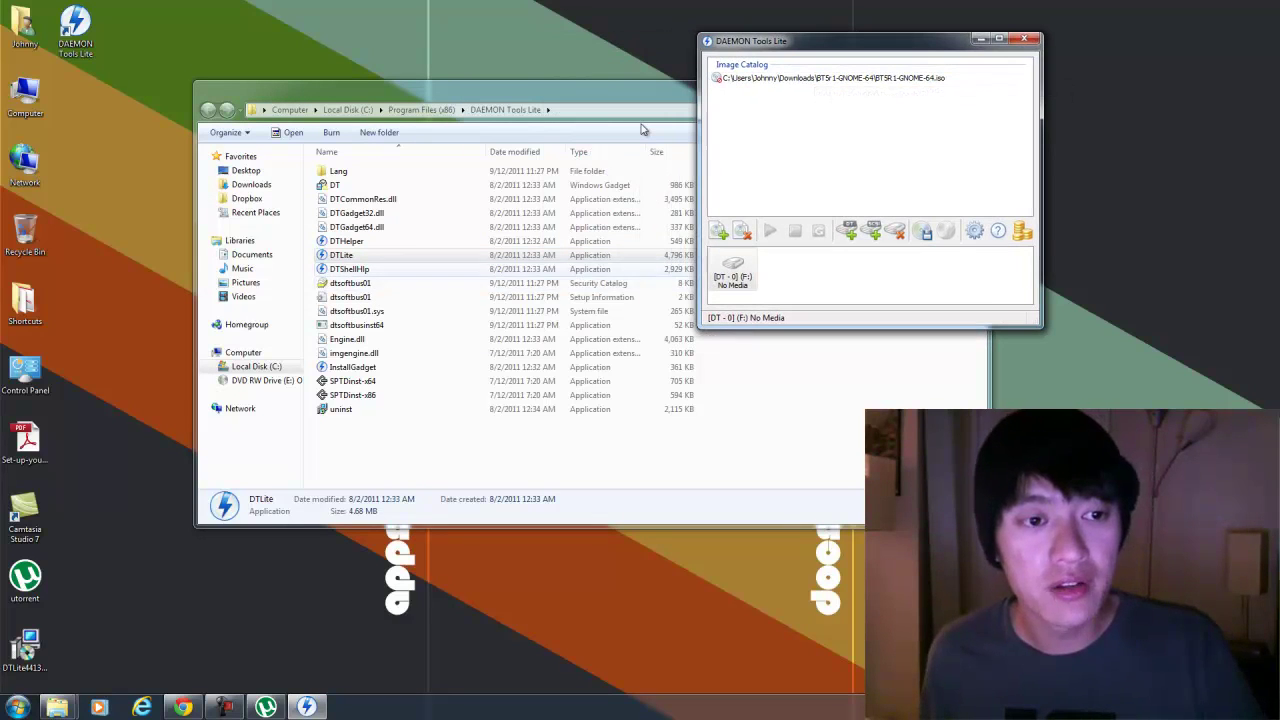
left_click(643, 129)
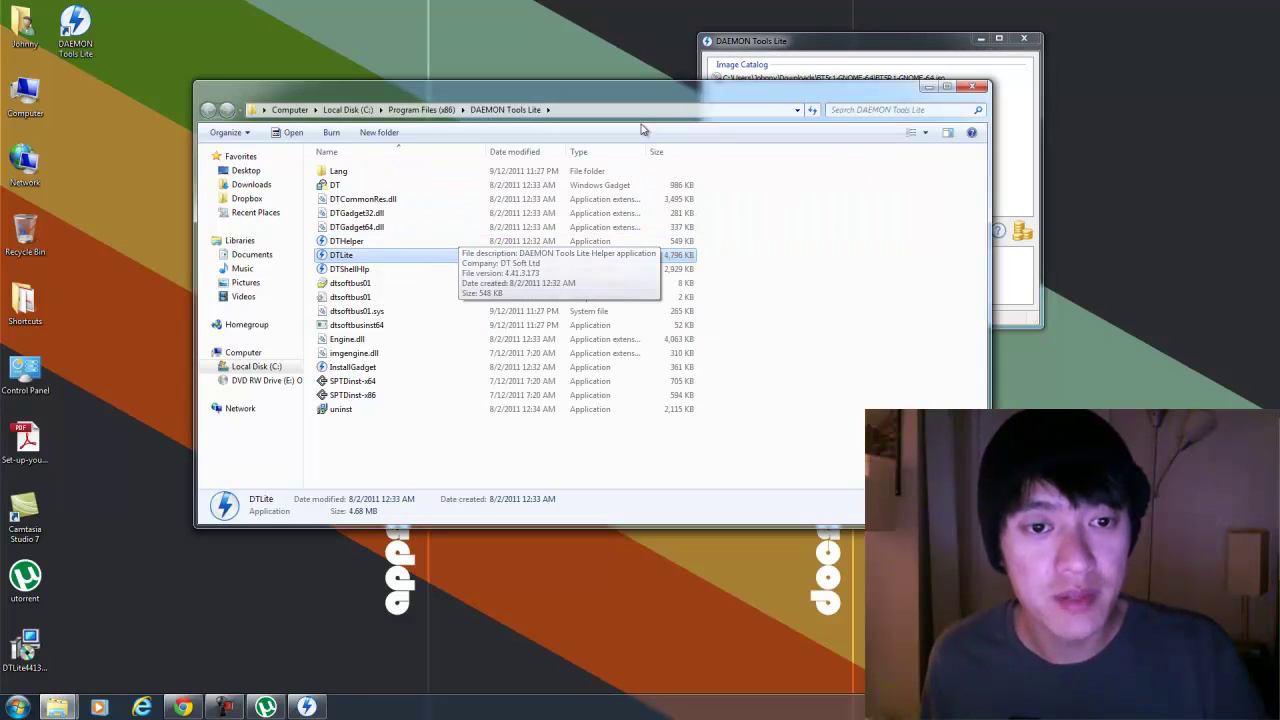
left_click_drag(695, 129, 643, 129)
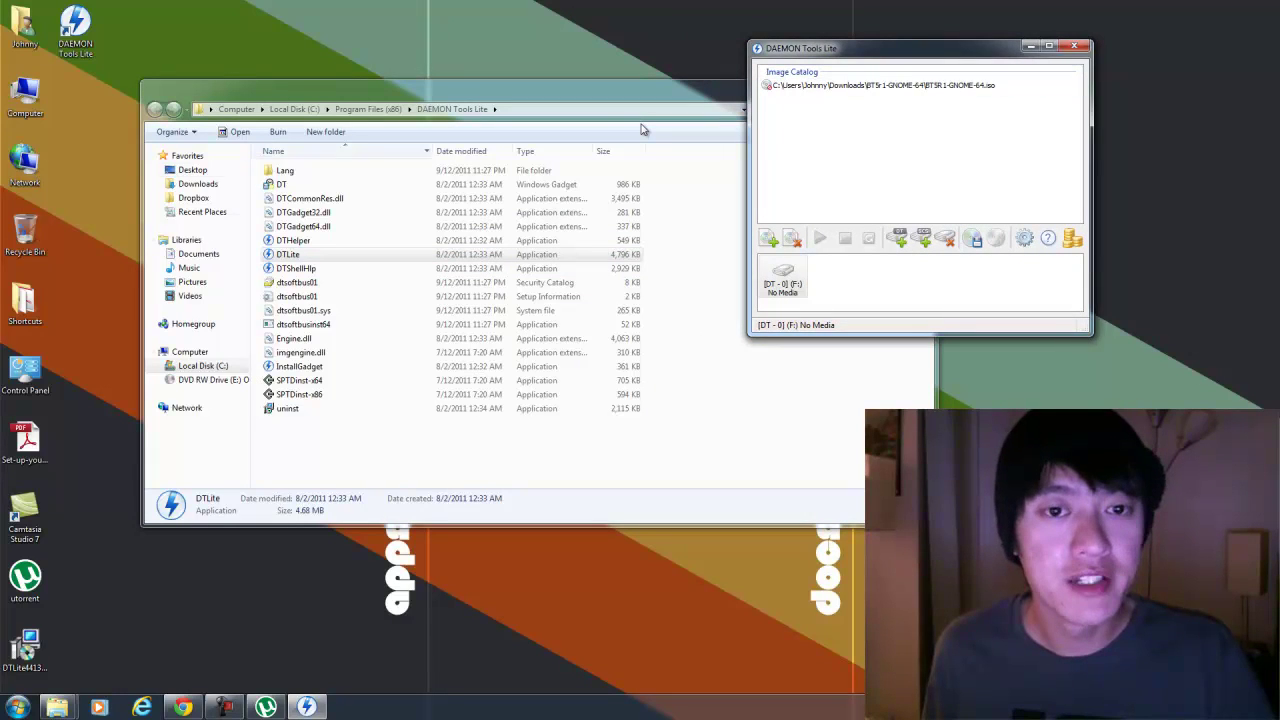
View the files on the OFFICE14 disc in DVD RW Drive (E:) as an example of disc contents, and close the DAEMON Tools Lite folder
key("super+e")
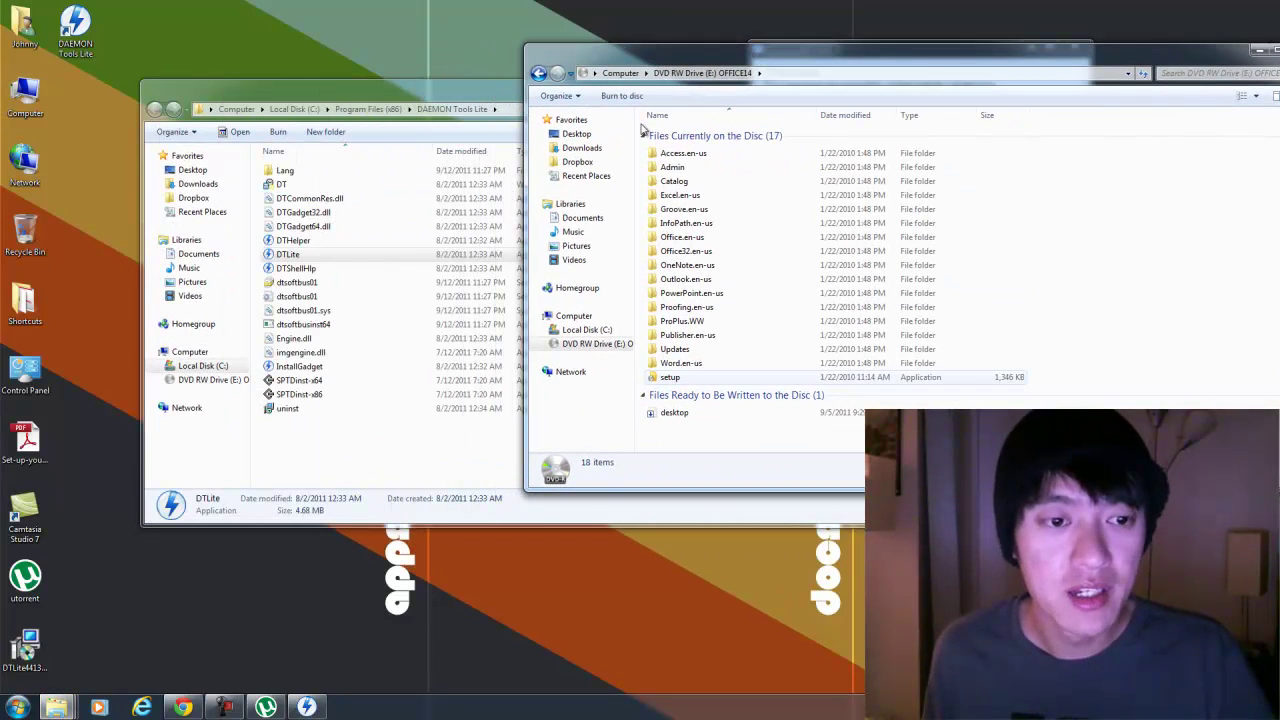
left_click_drag(670, 377, 300, 254)
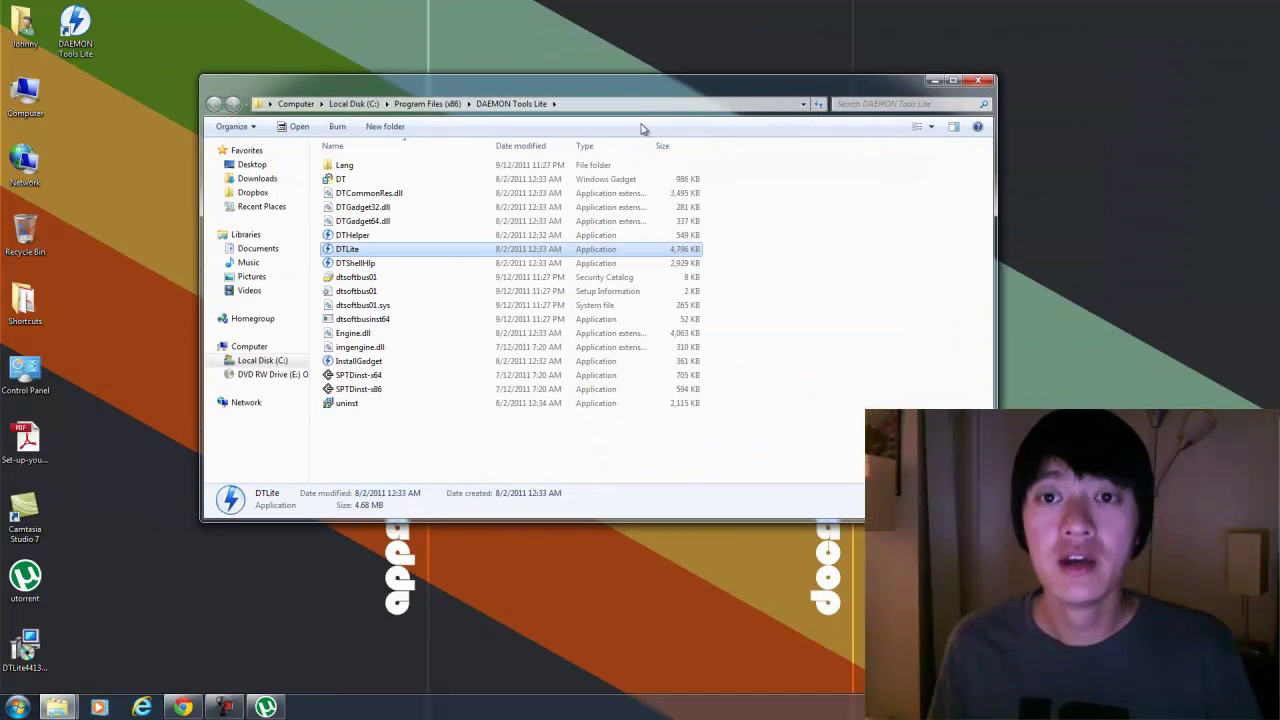
key("alt+F4")
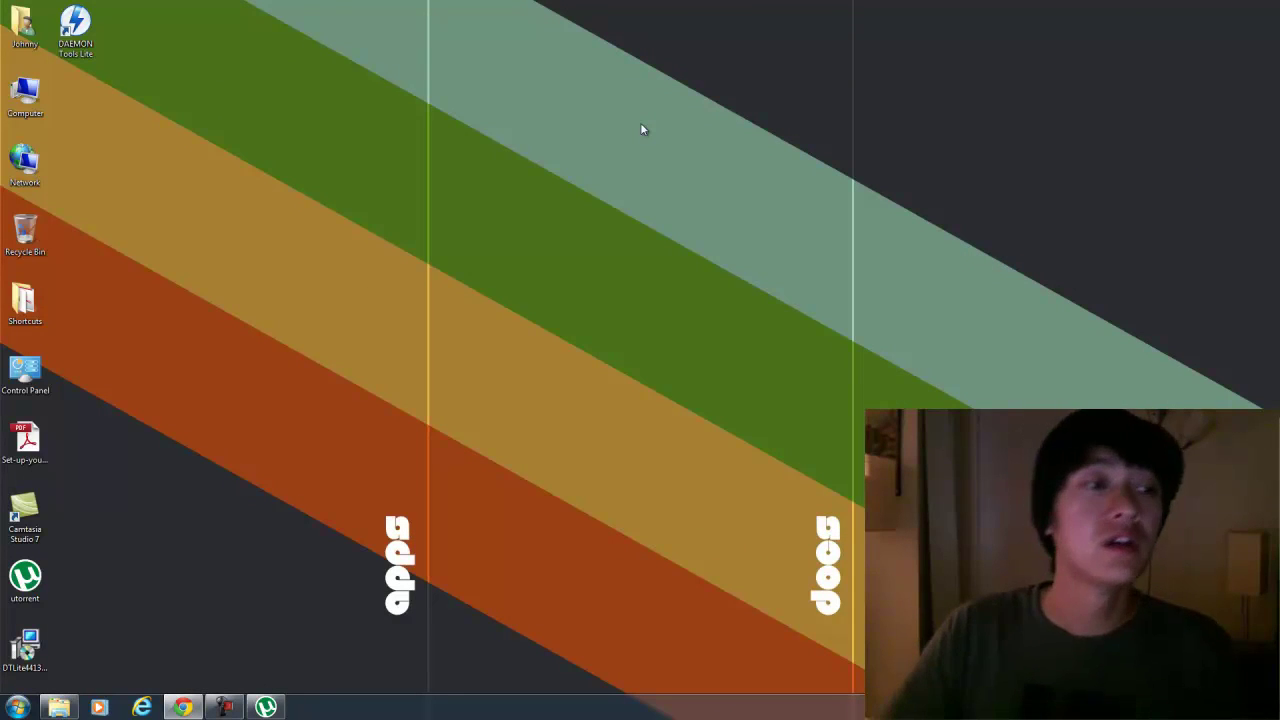